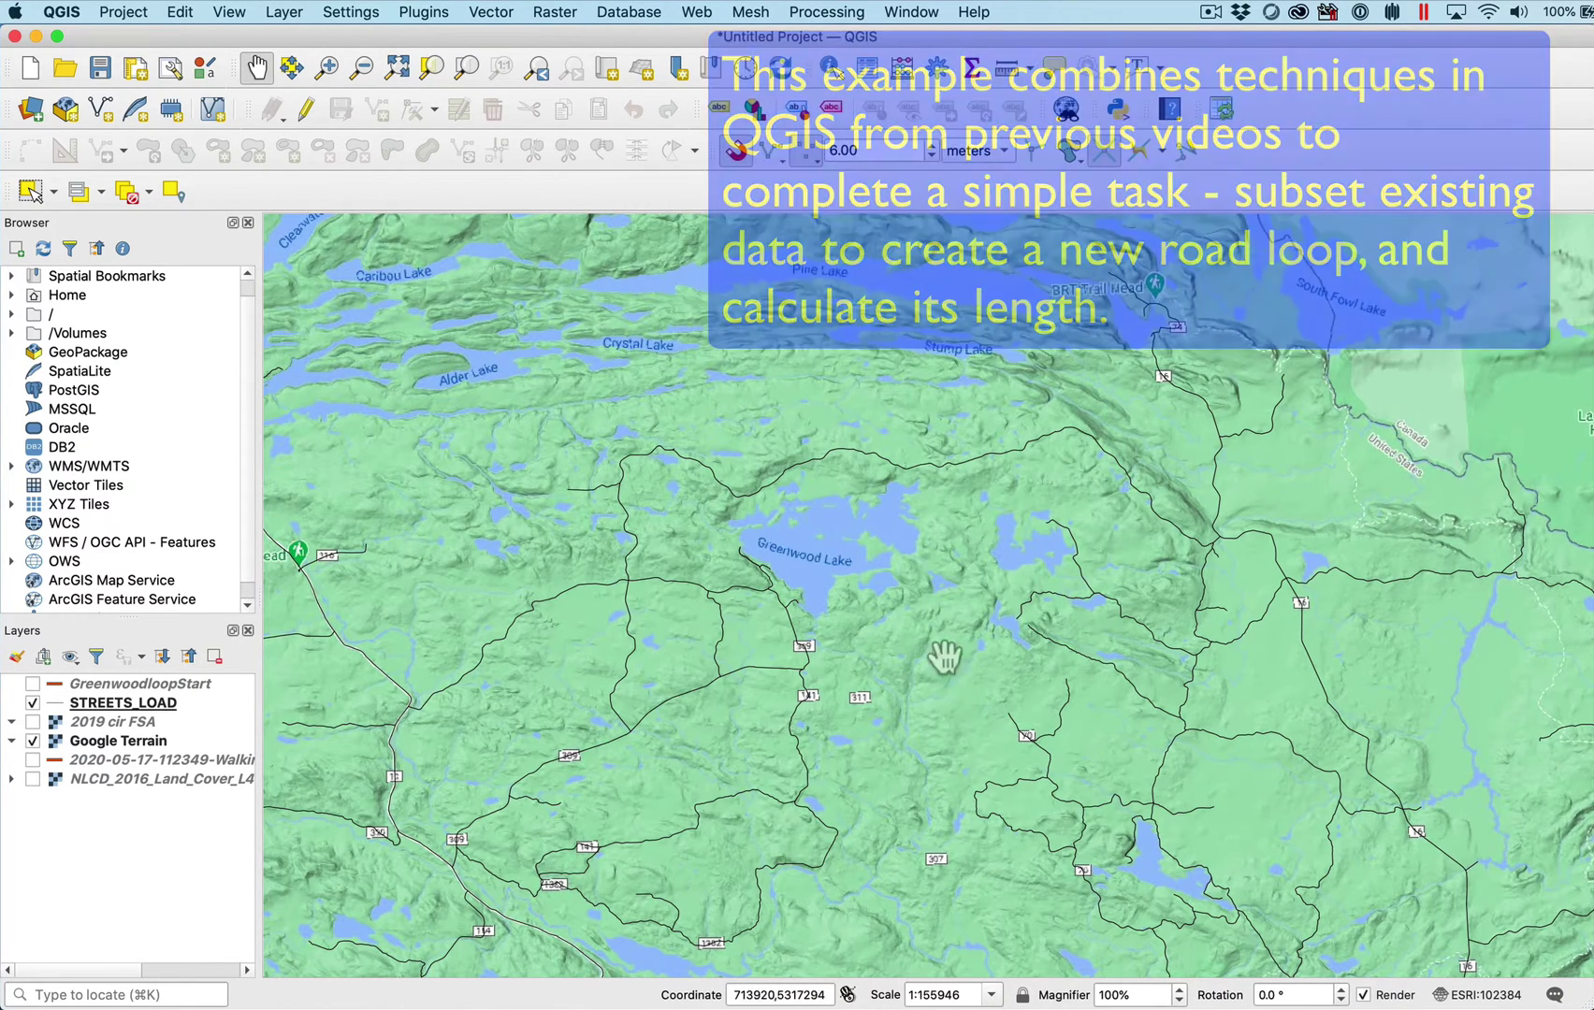
Step: Move GreenwoodloopStart to the bottom of the layer list
left_click_drag(992, 714, 872, 623)
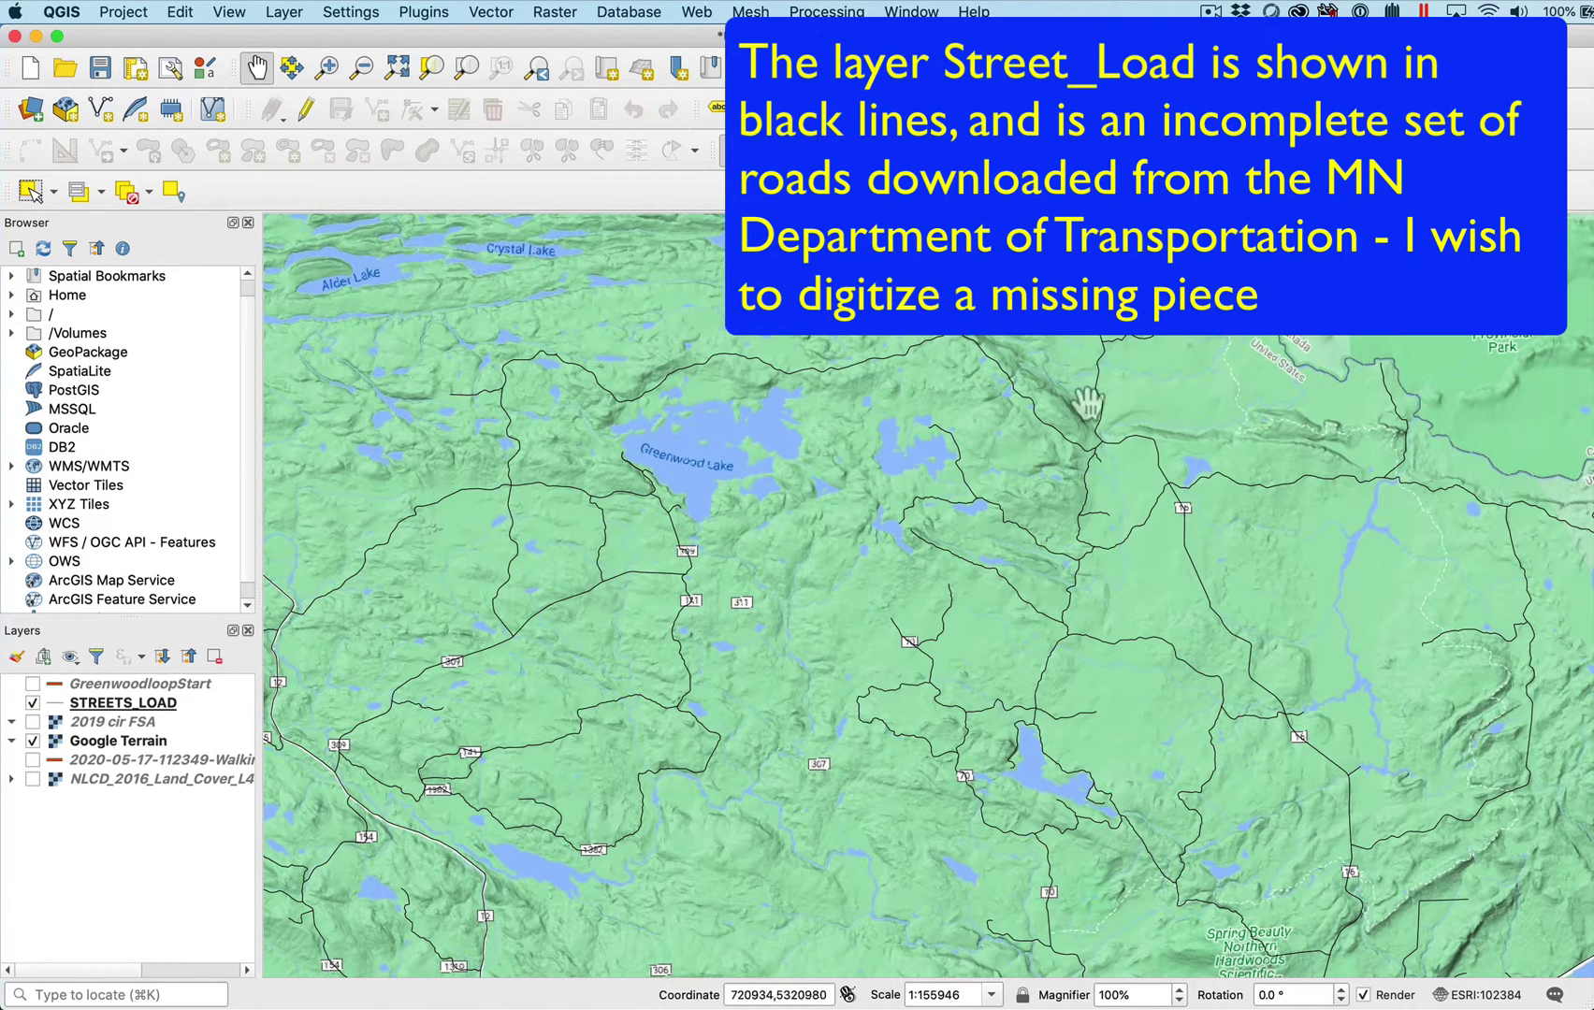
scroll(854, 739, "up", 1)
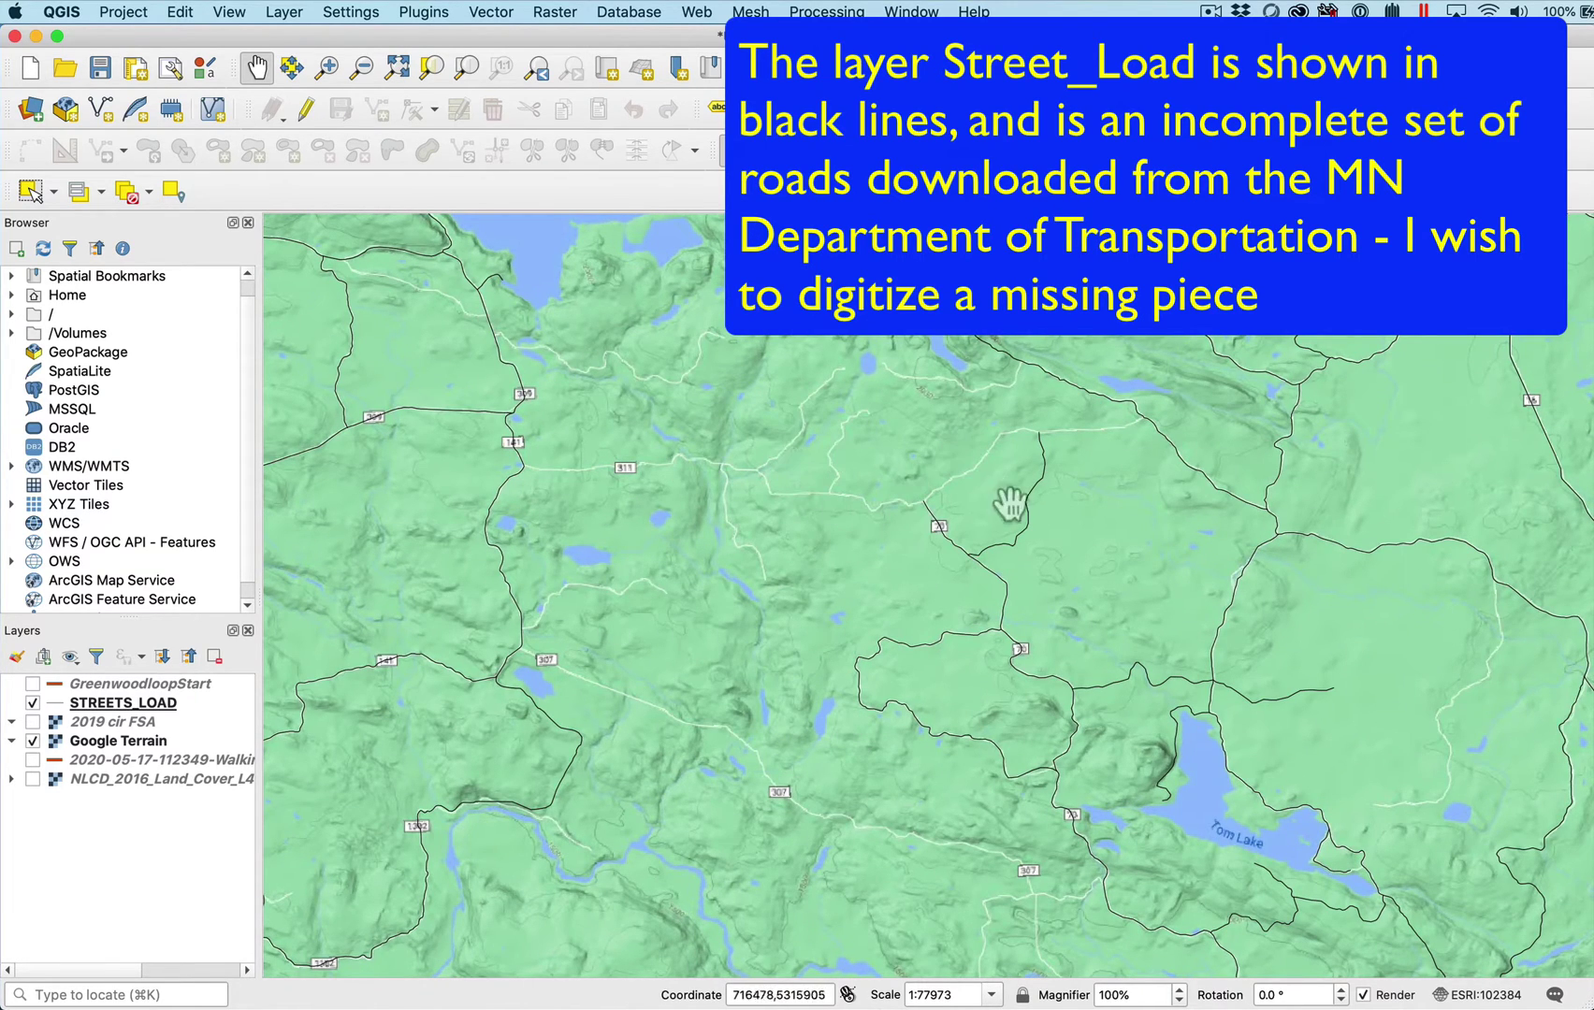
scroll(963, 645, "down", 1)
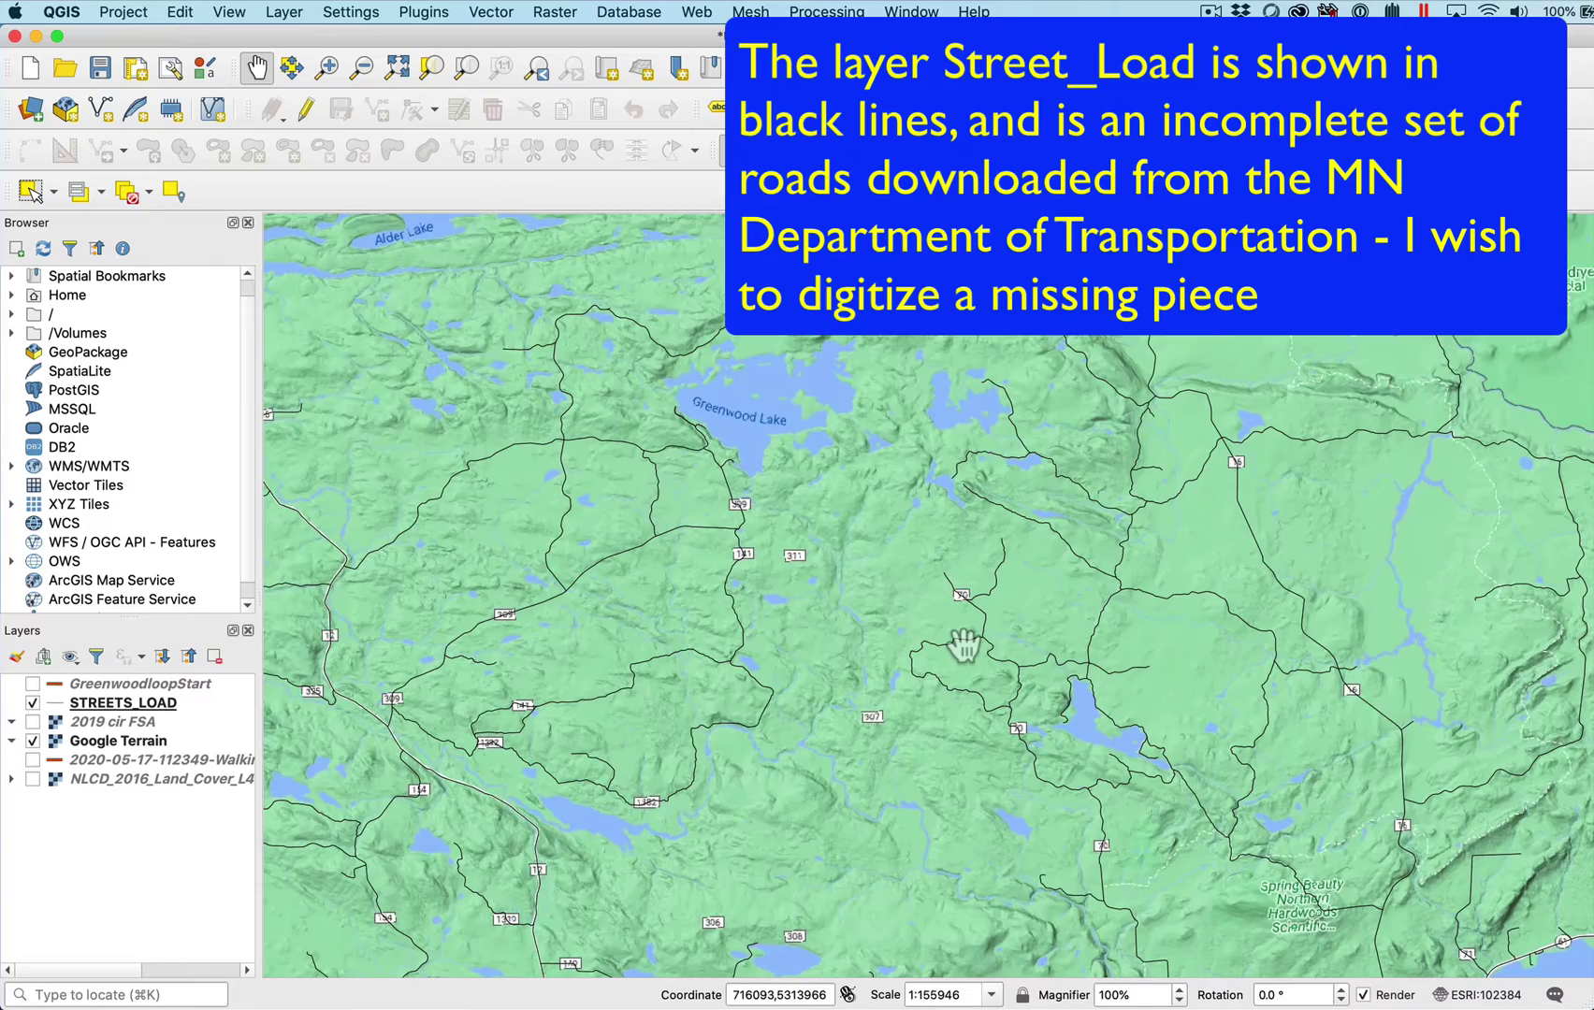
scroll(964, 646, "up", 1)
left_click_drag(891, 507, 941, 703)
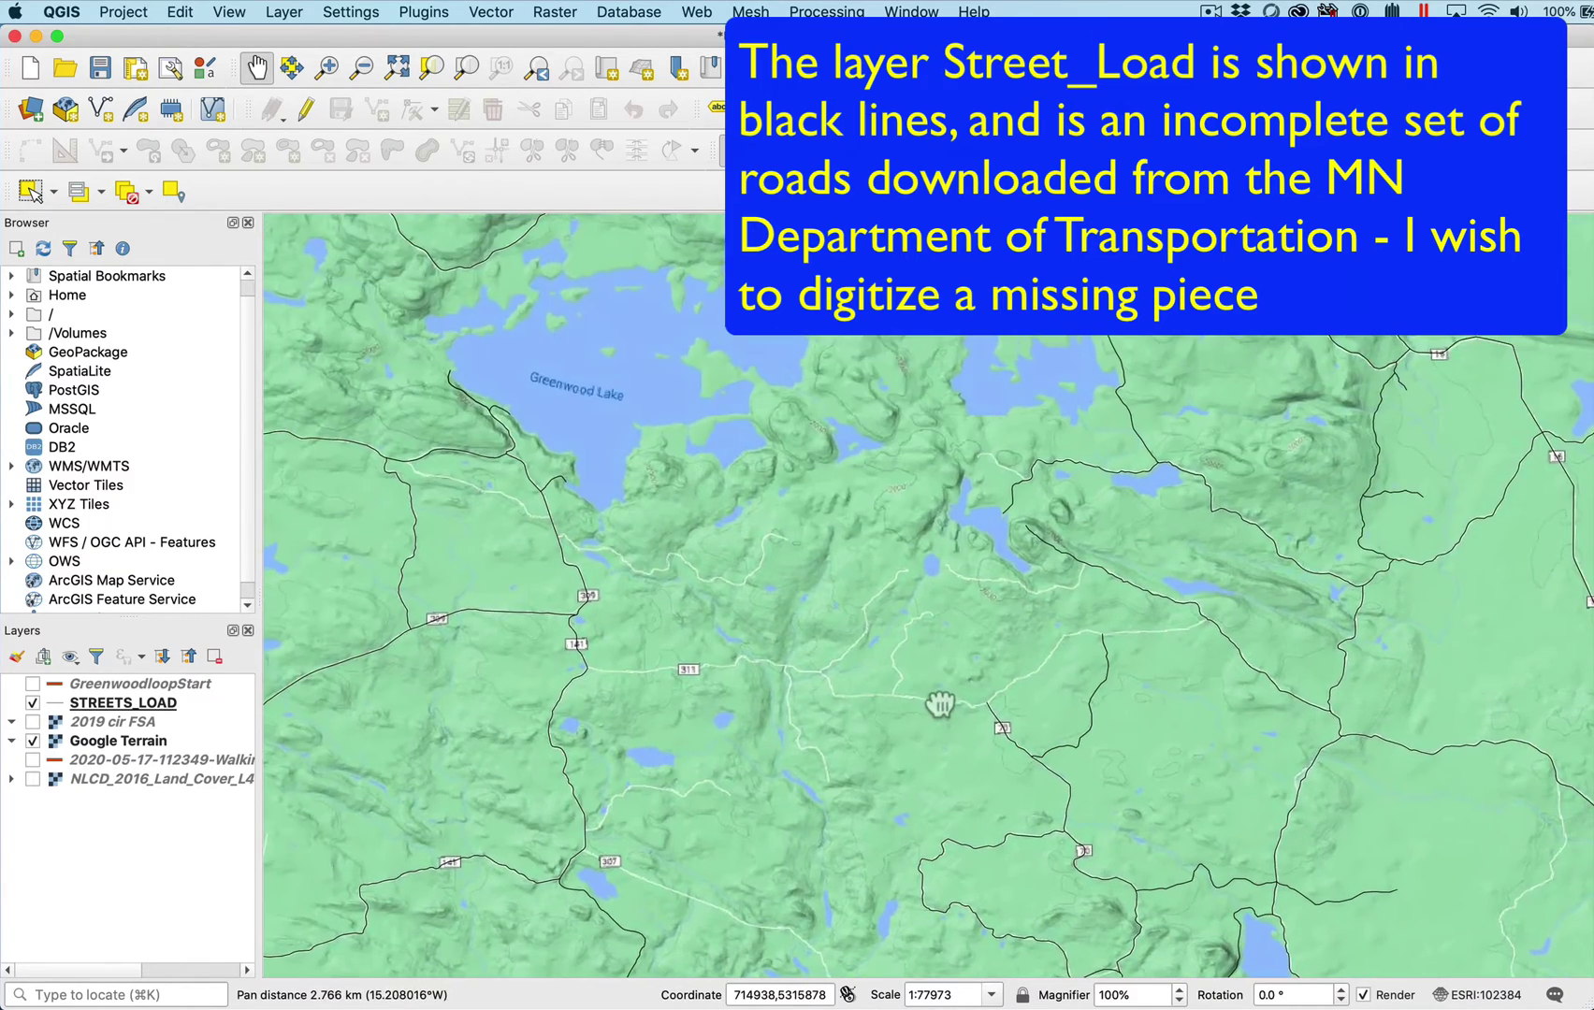
scroll(940, 704, "down", 1)
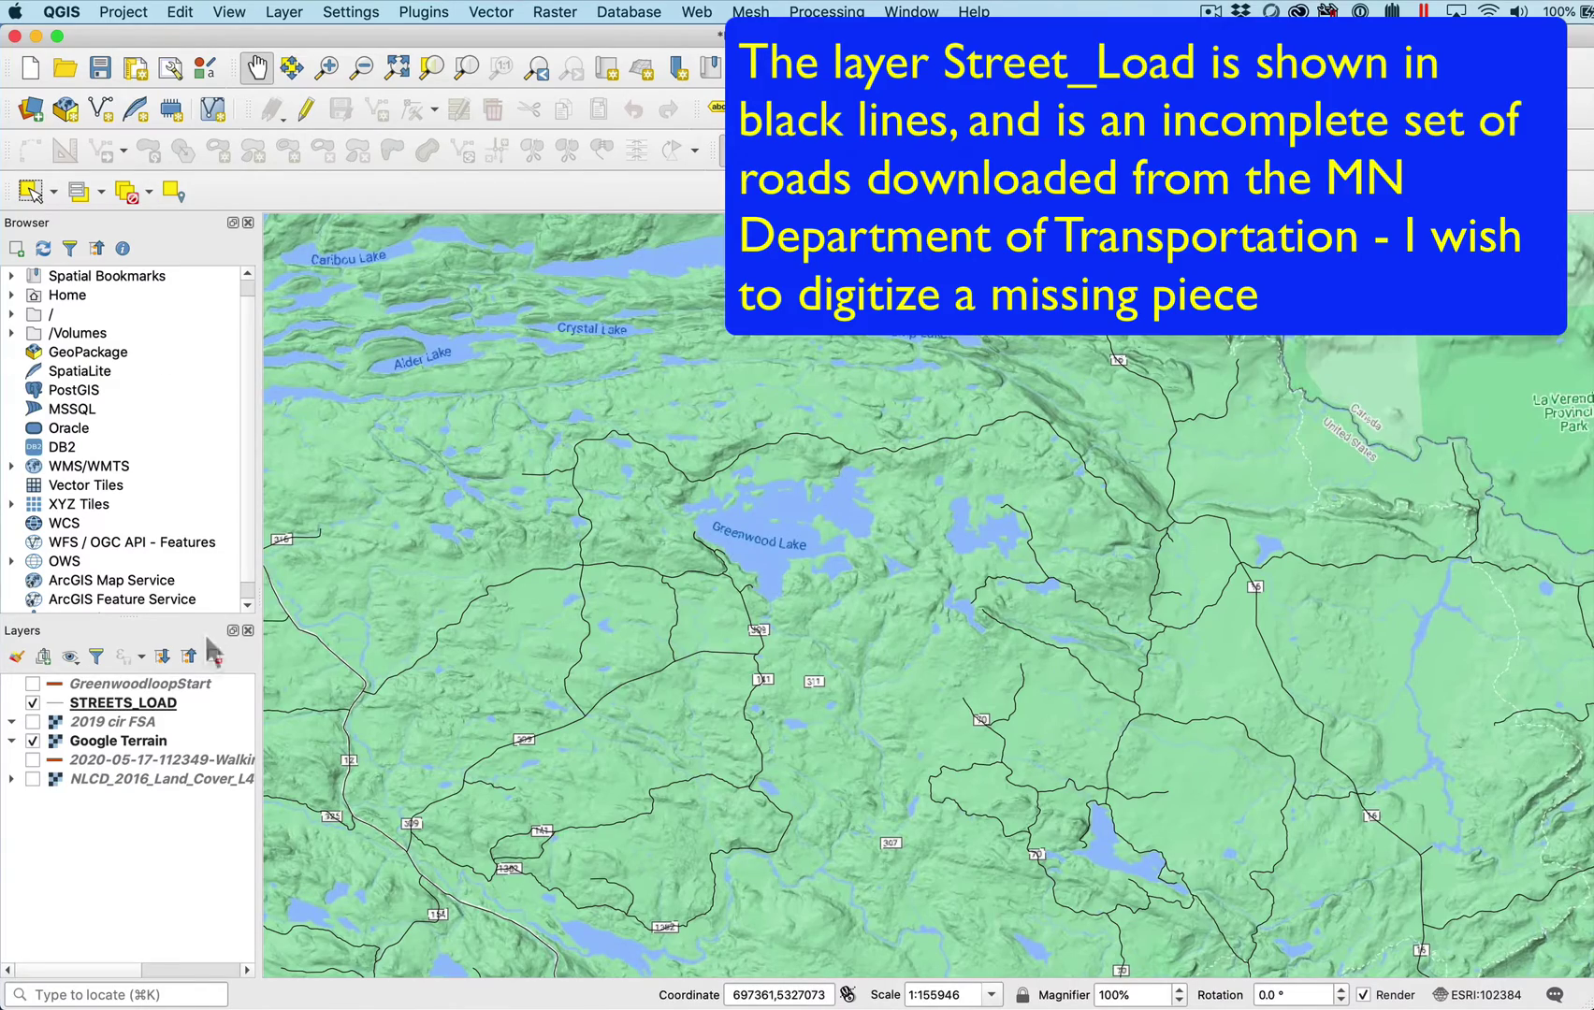
left_click_drag(153, 686, 158, 719)
left_click_drag(304, 709, 267, 912)
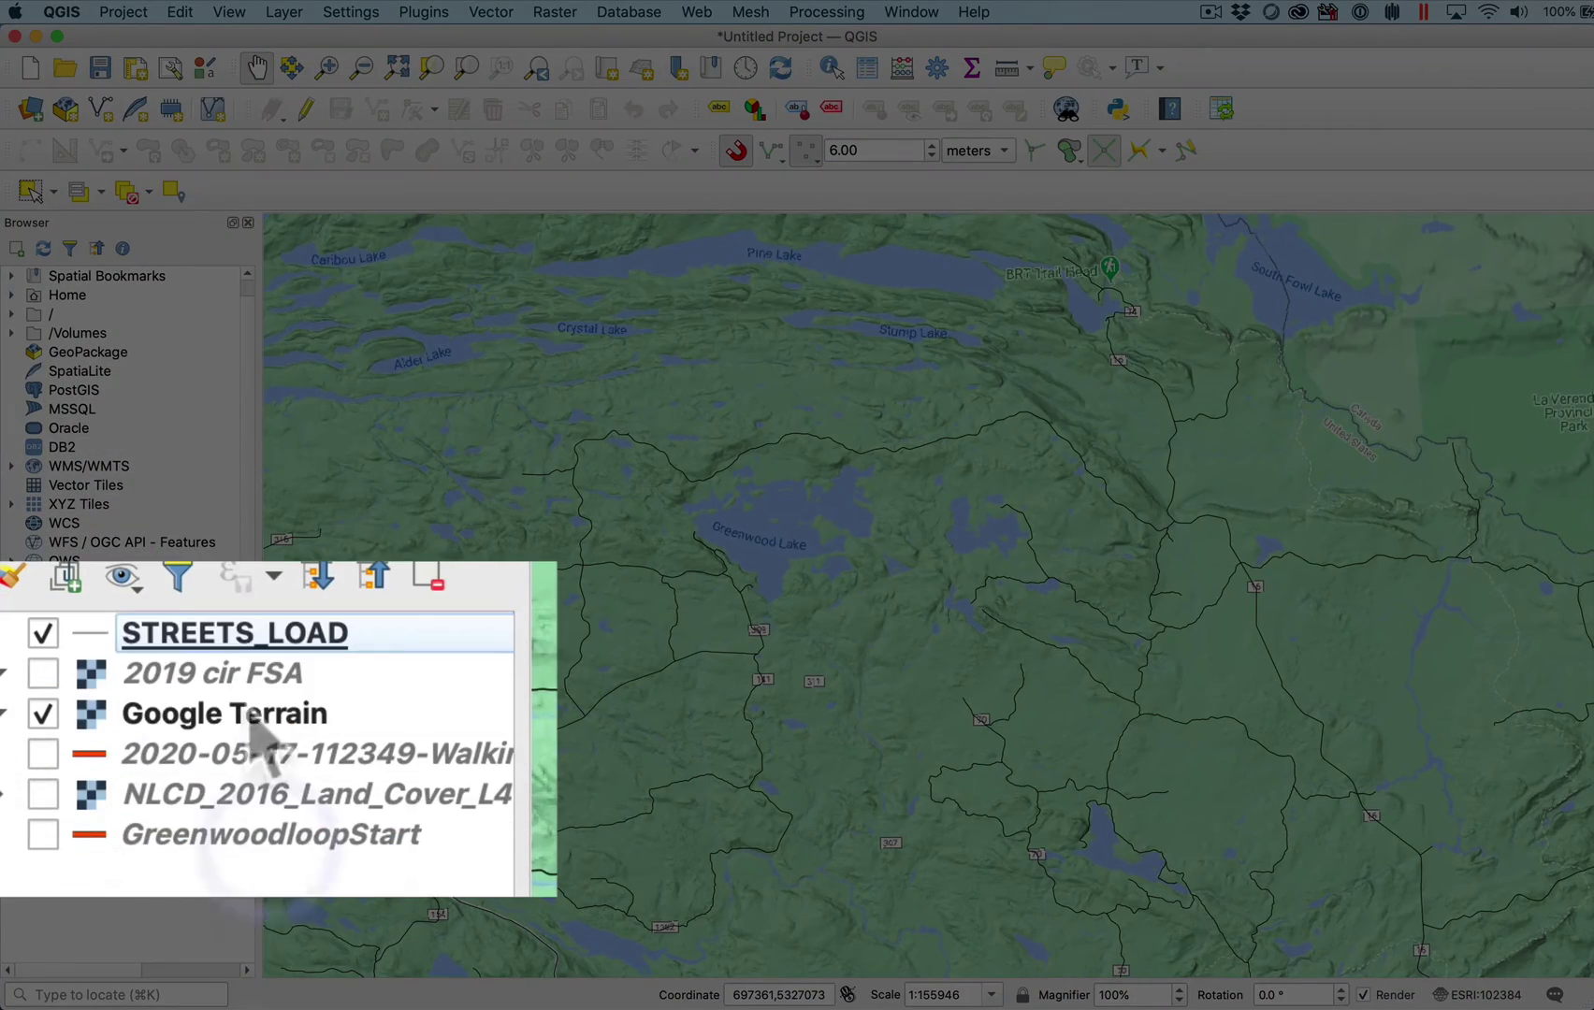
Step: On STREETS_LOAD, select the road segments north, west and south of Greenwood Lake
left_click(255, 634)
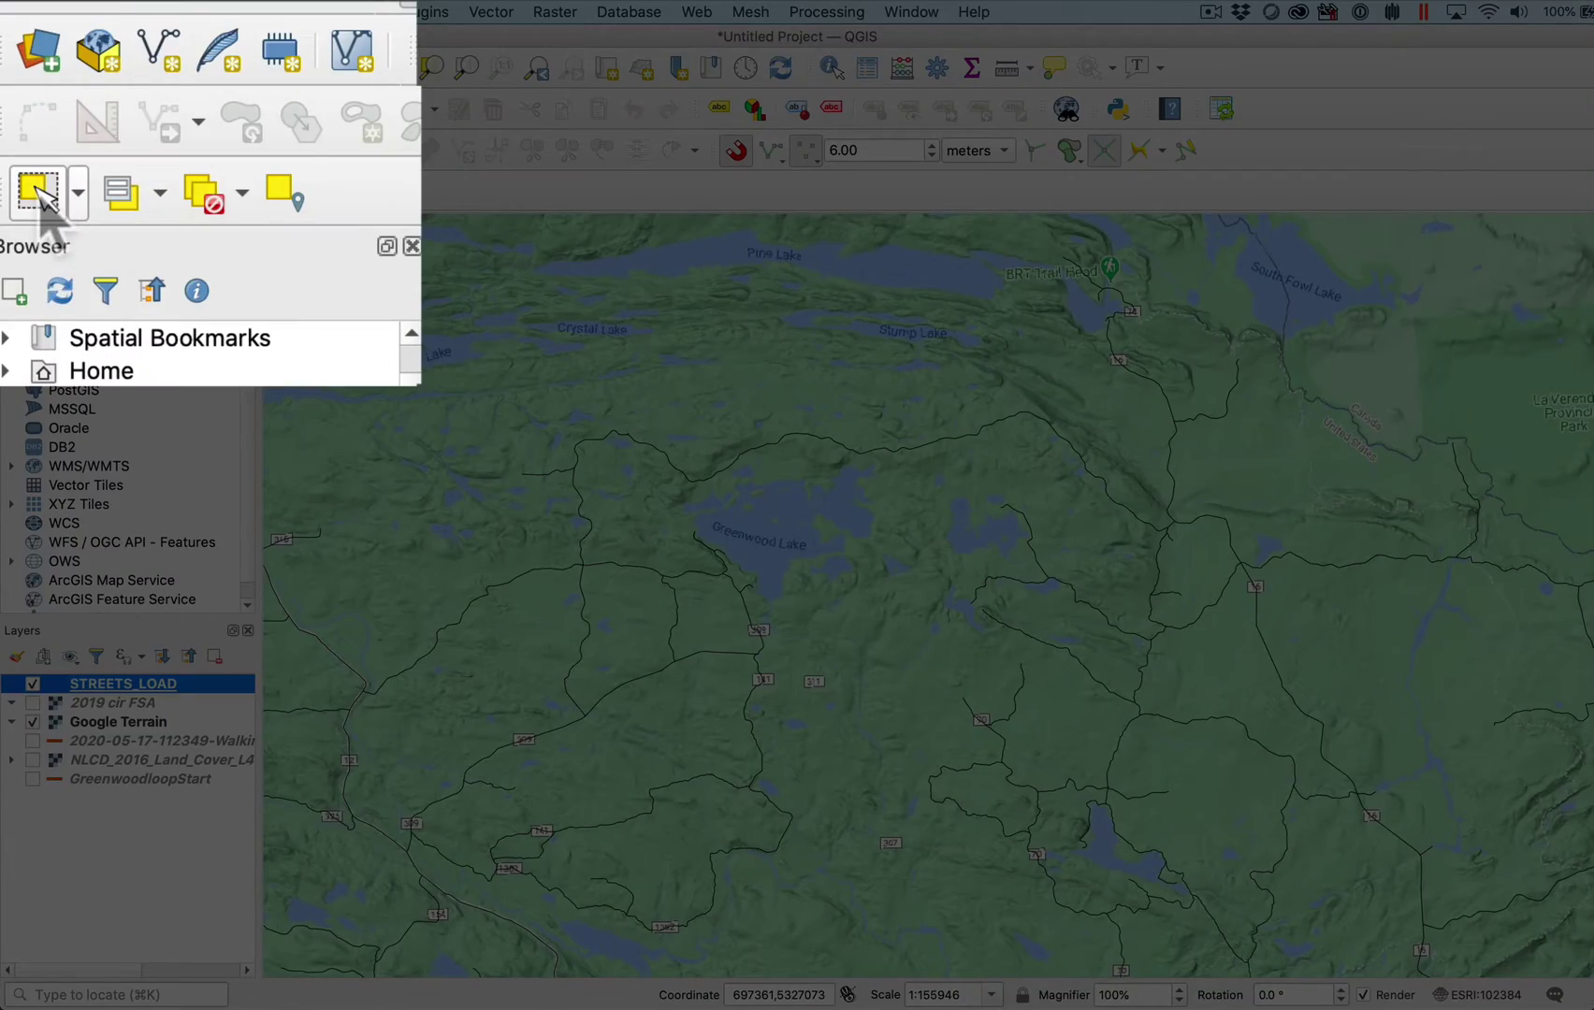
left_click(37, 194)
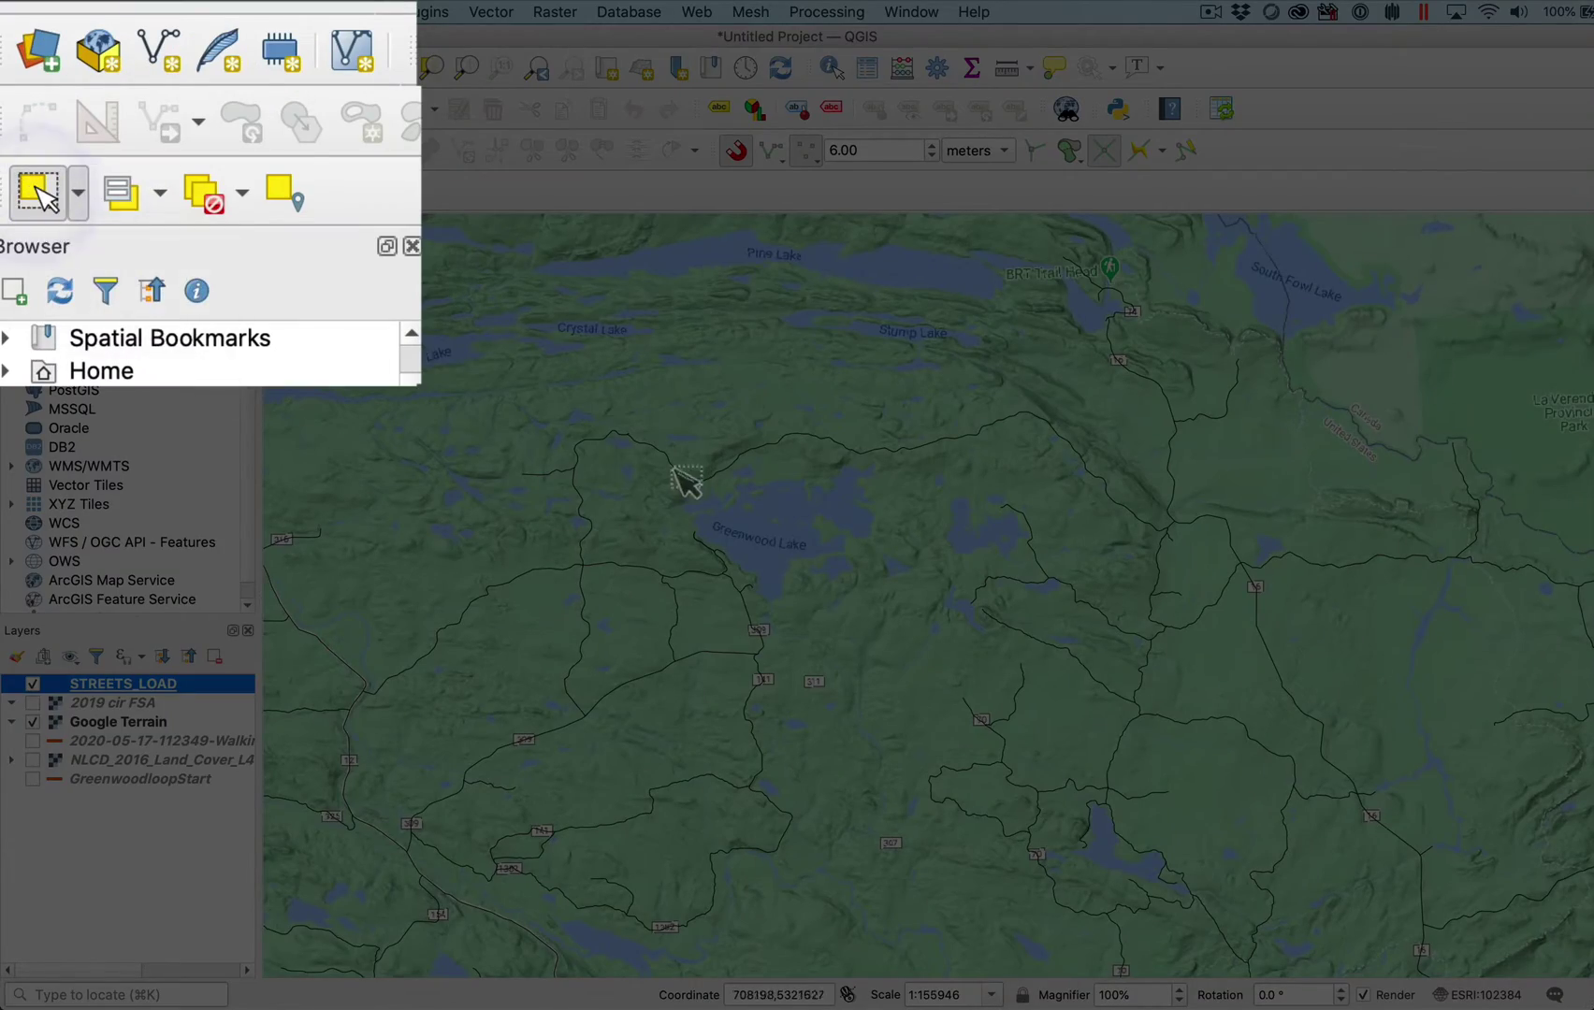
left_click_drag(624, 408, 731, 476)
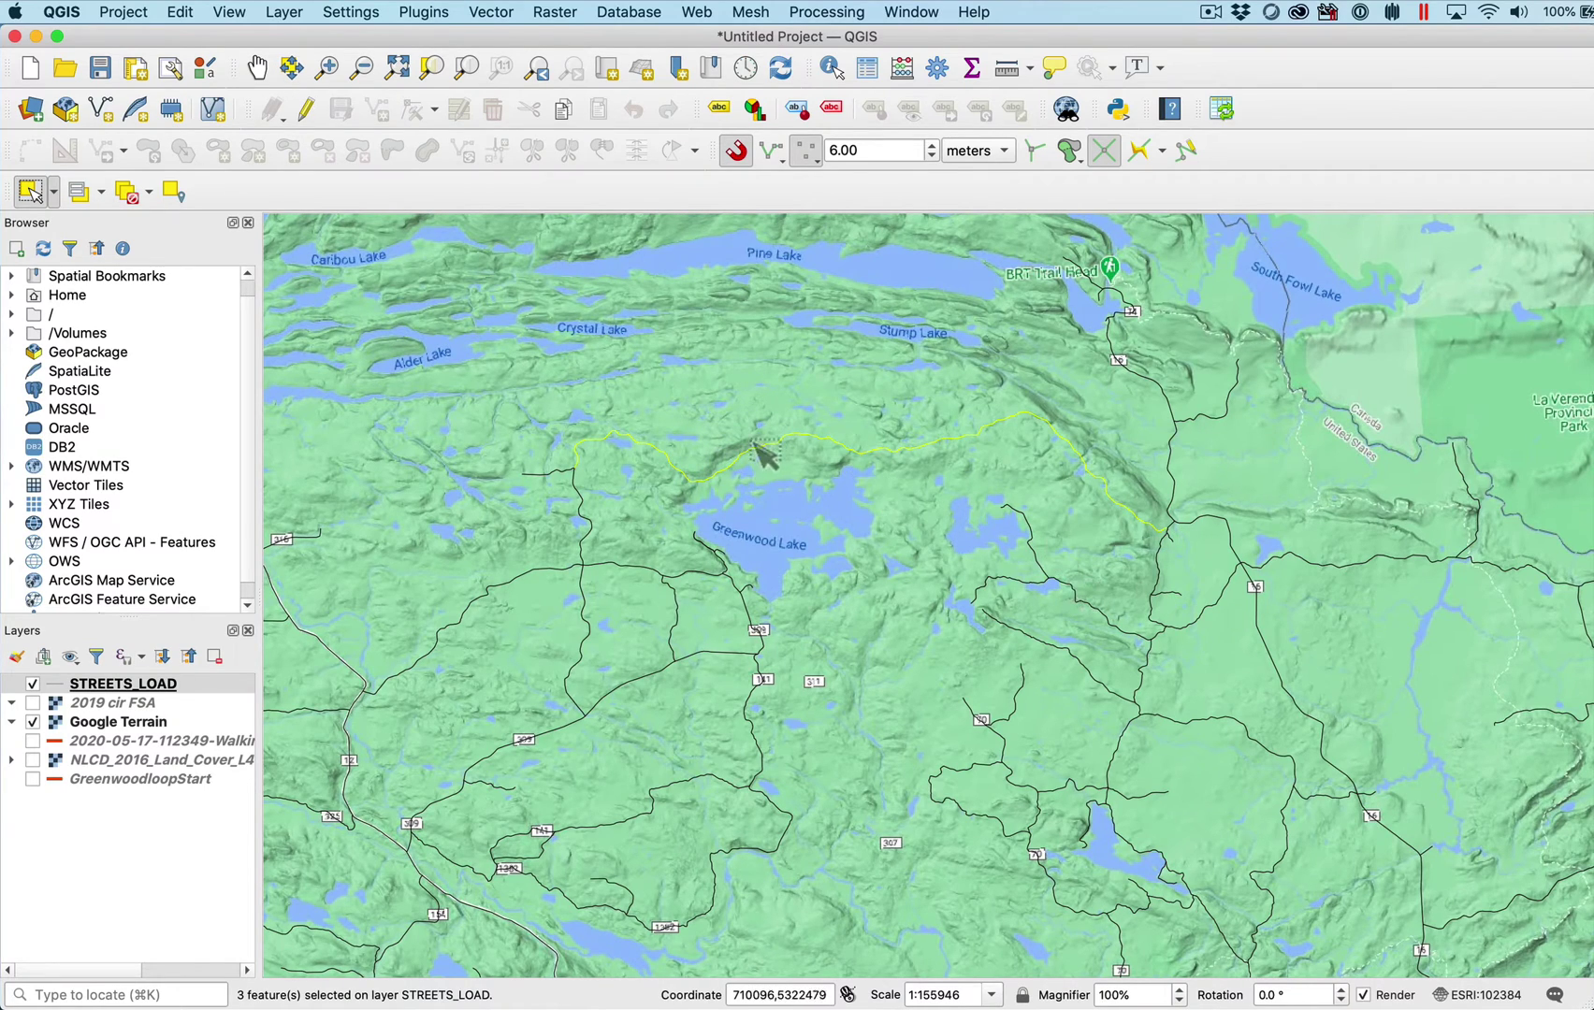
scroll(767, 455, "up", 1)
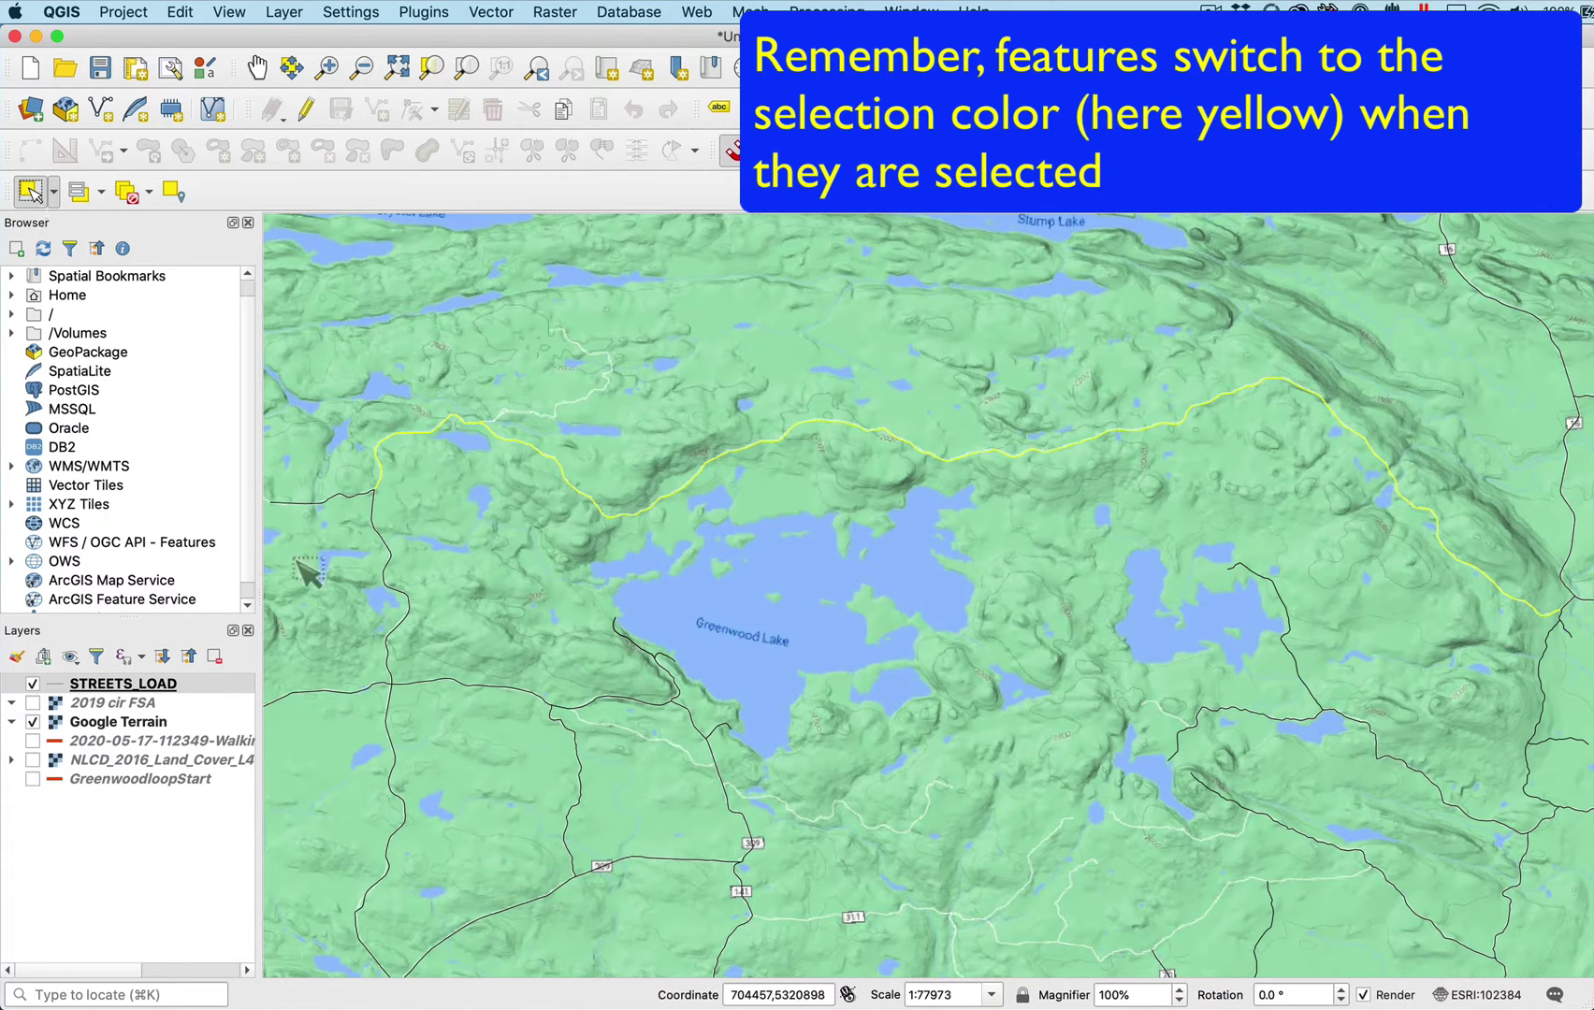
left_click(397, 599, "shift")
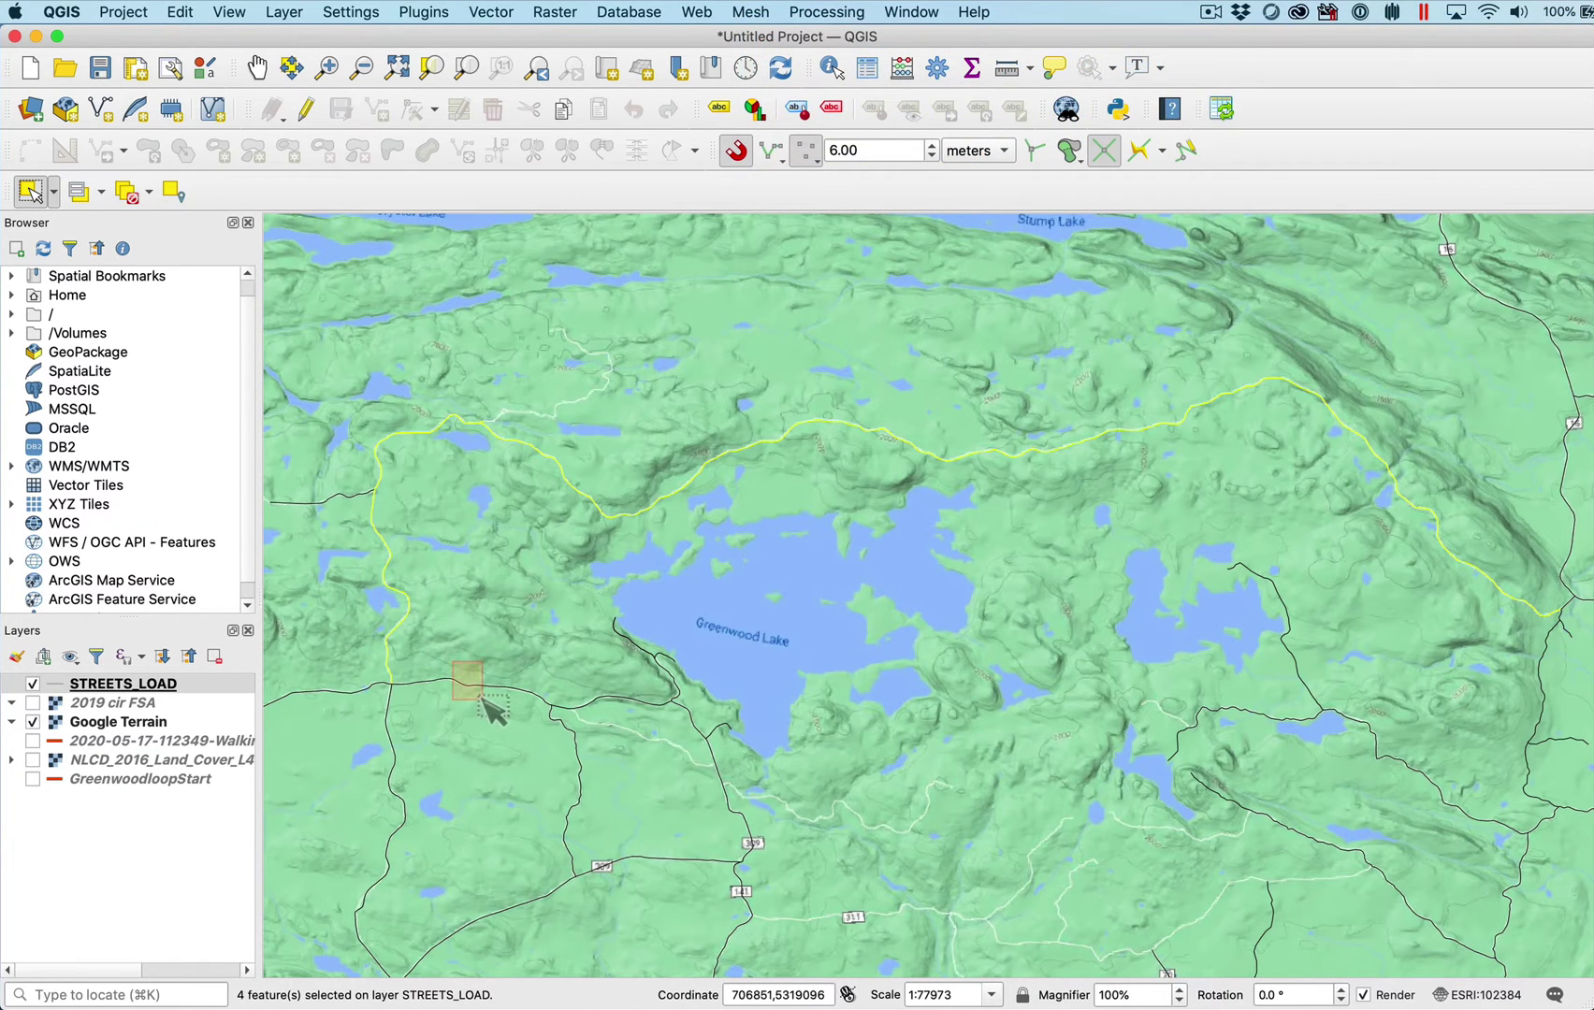
left_click_drag(482, 696, 483, 698)
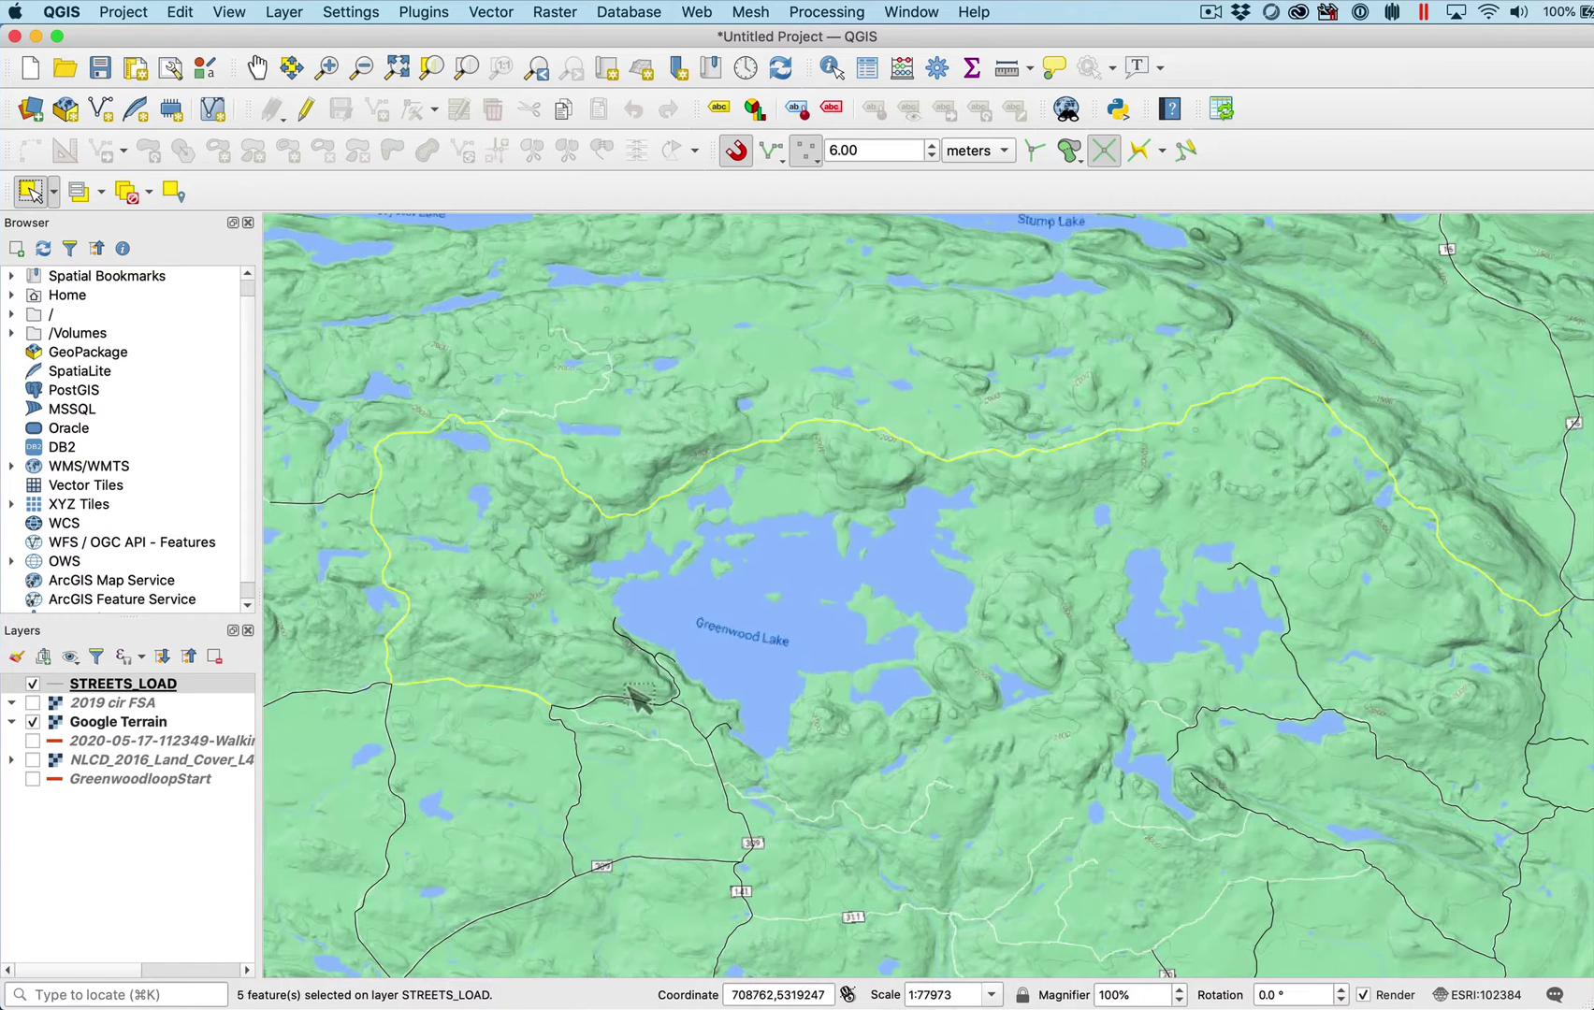
left_click_drag(644, 708, 646, 711)
left_click(685, 723, "shift")
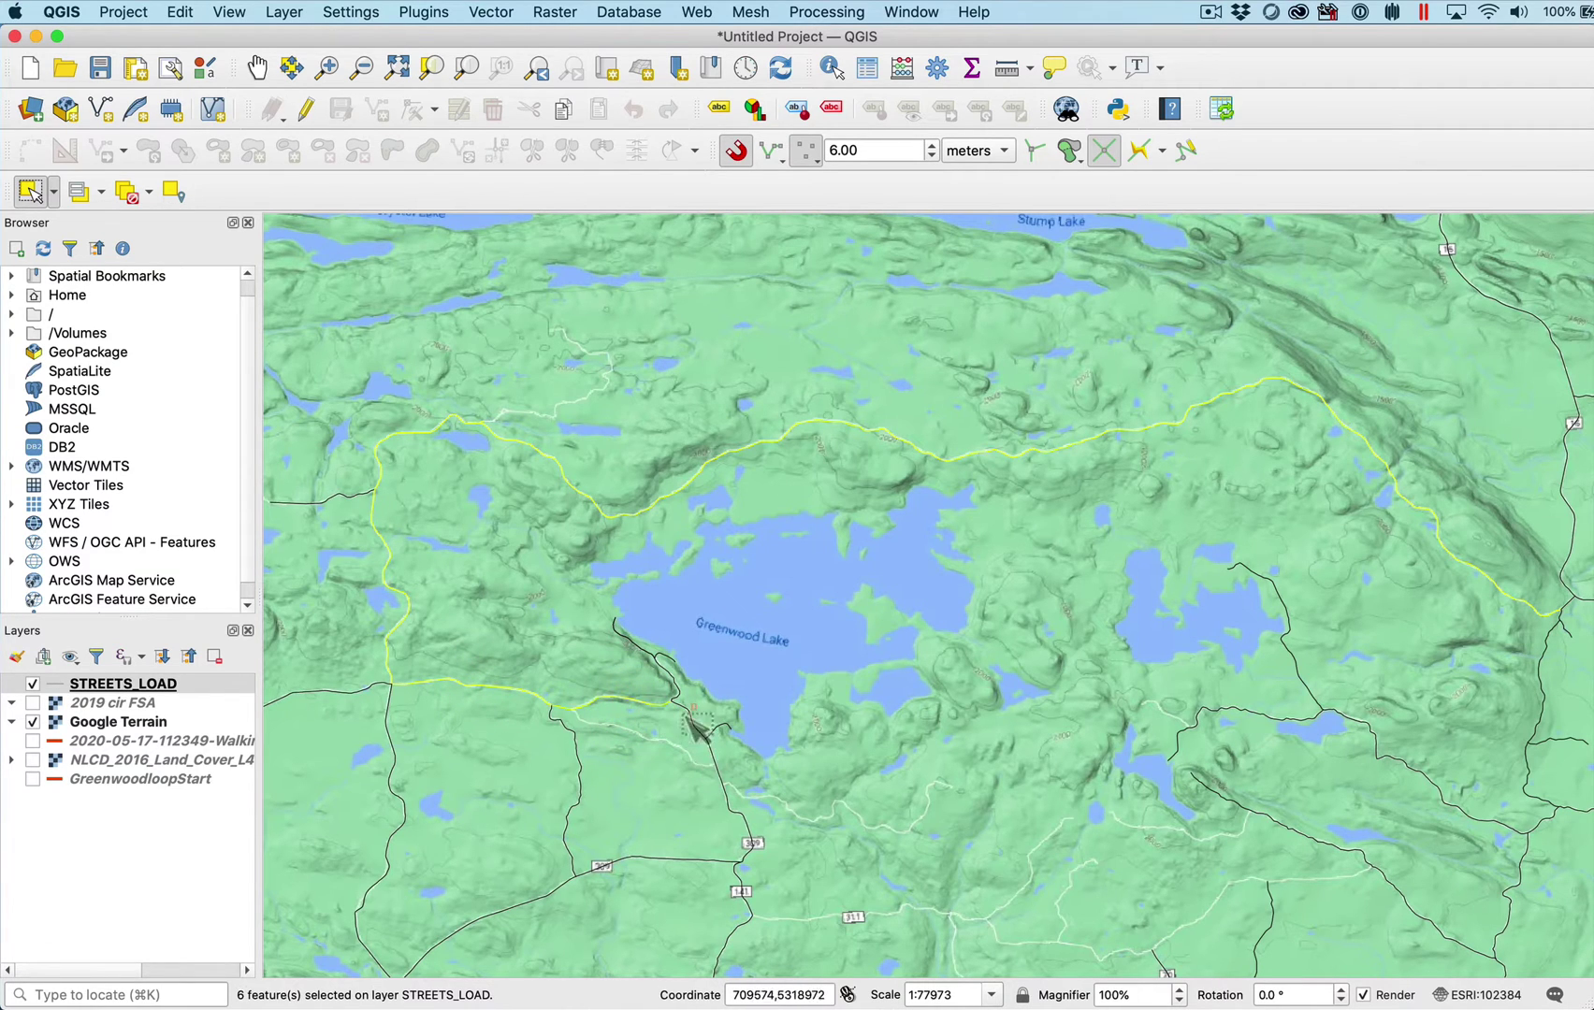
left_click_drag(736, 797, 734, 798)
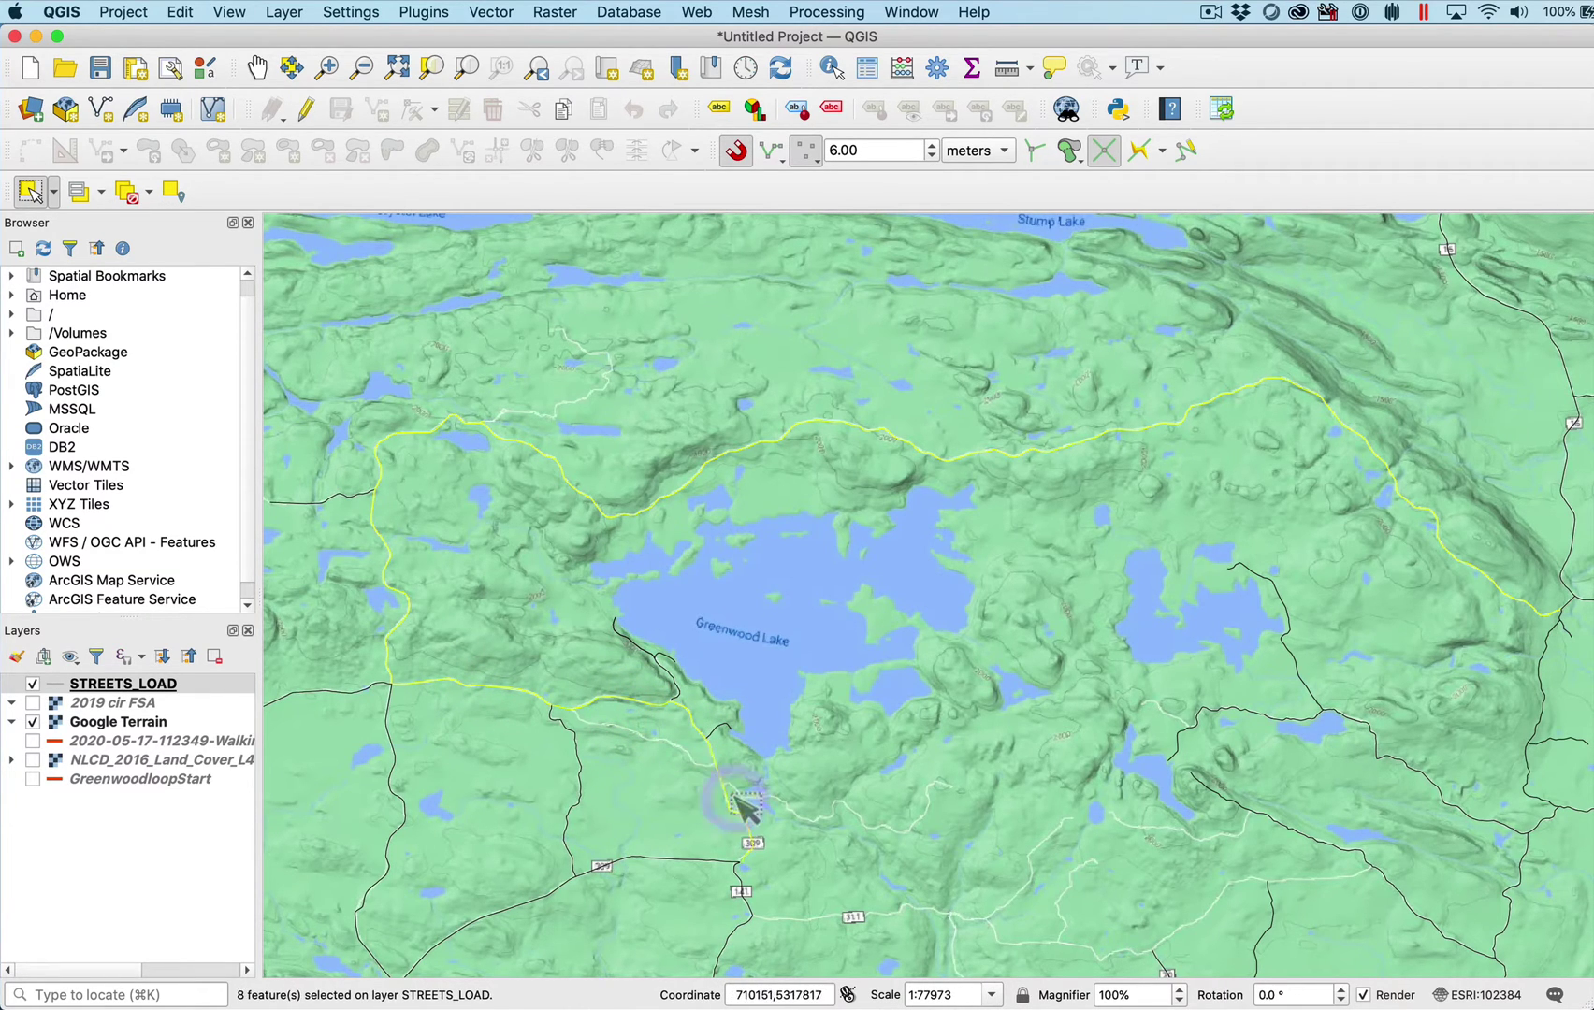
left_click_drag(749, 902, 749, 901)
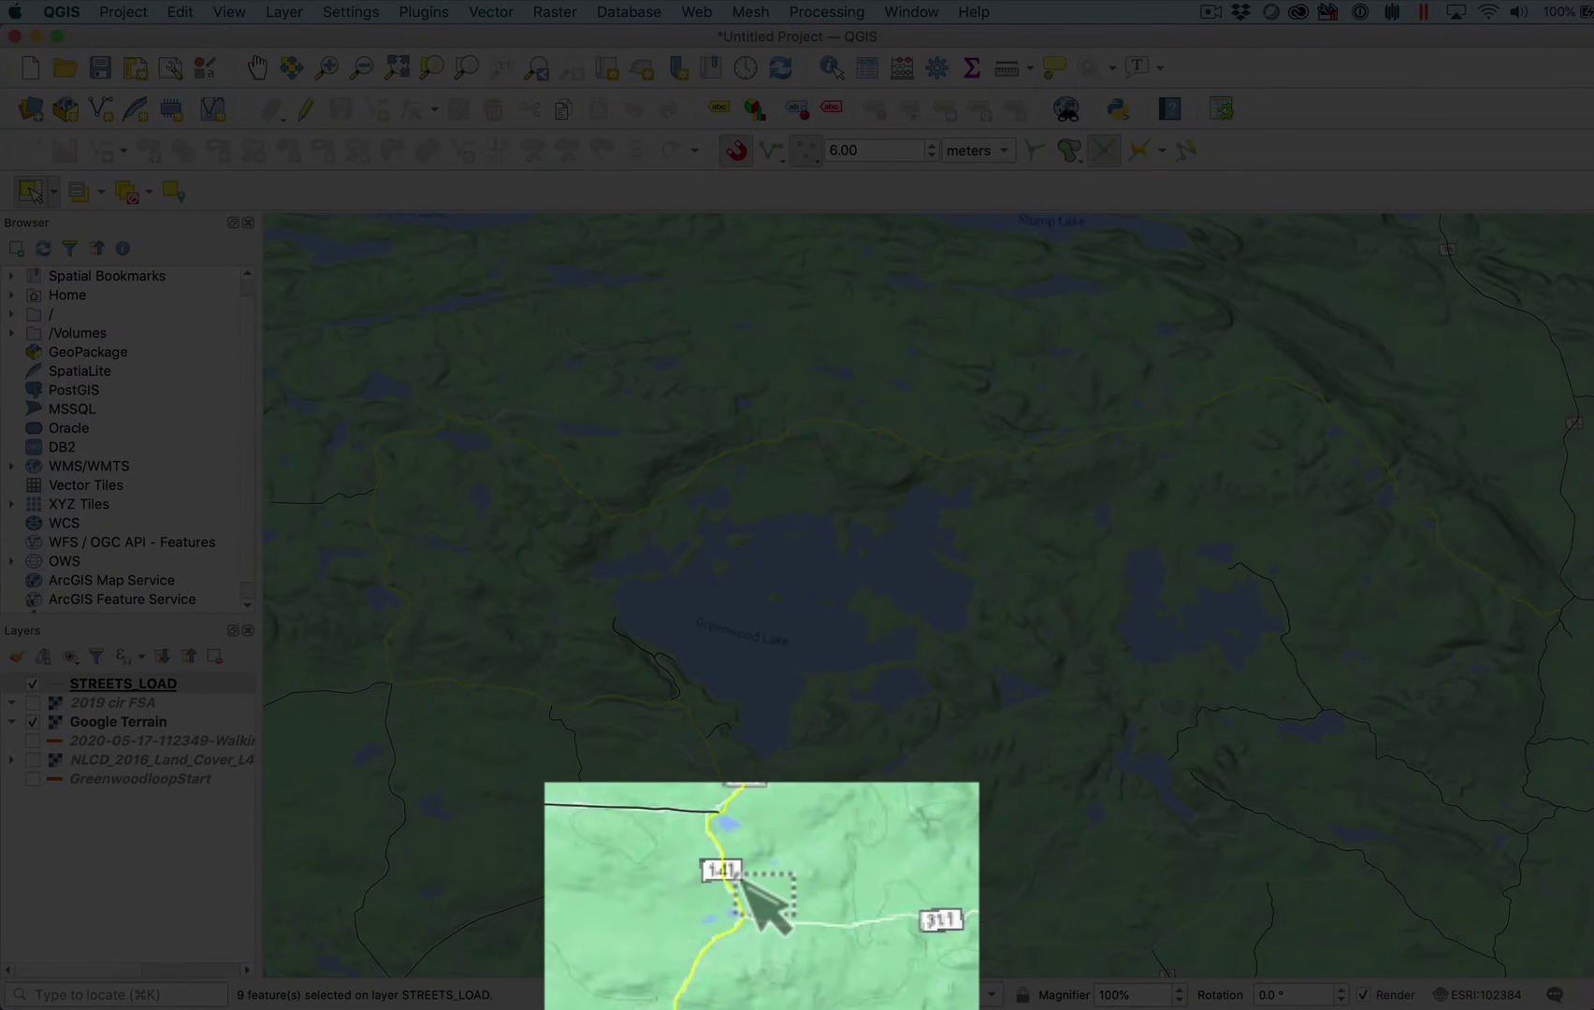
Step: Add the southeastern and eastern road segments to complete the loop selection
scroll(829, 900, "down", 2)
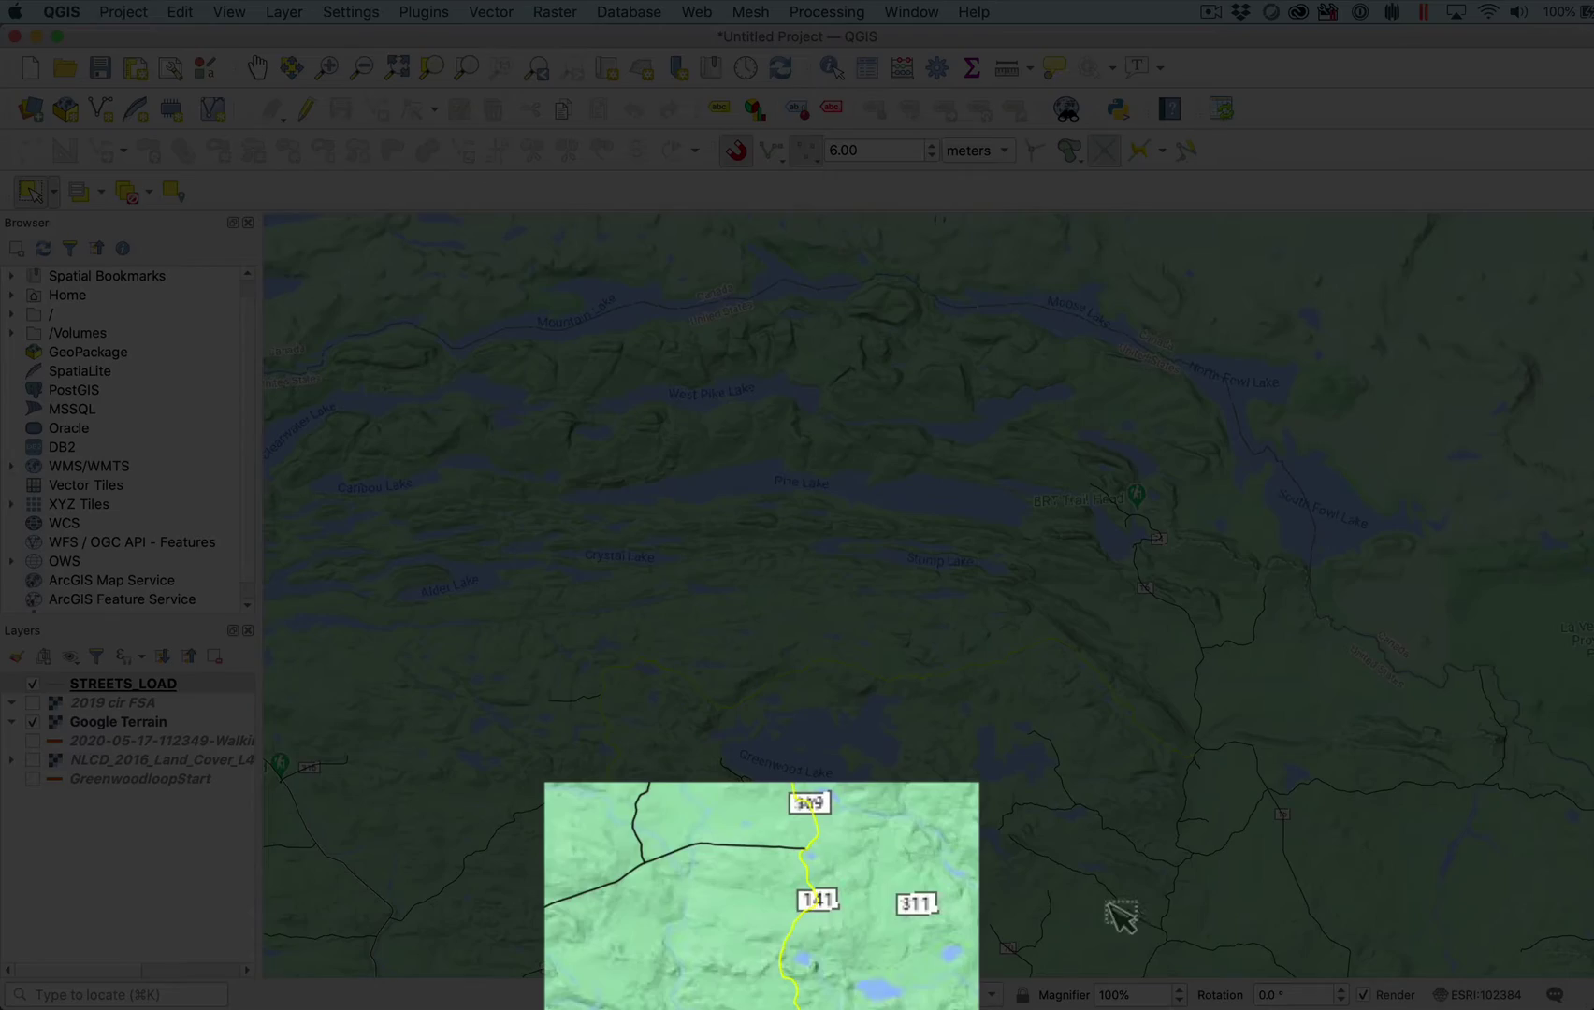
scroll(1130, 913, "up", 2)
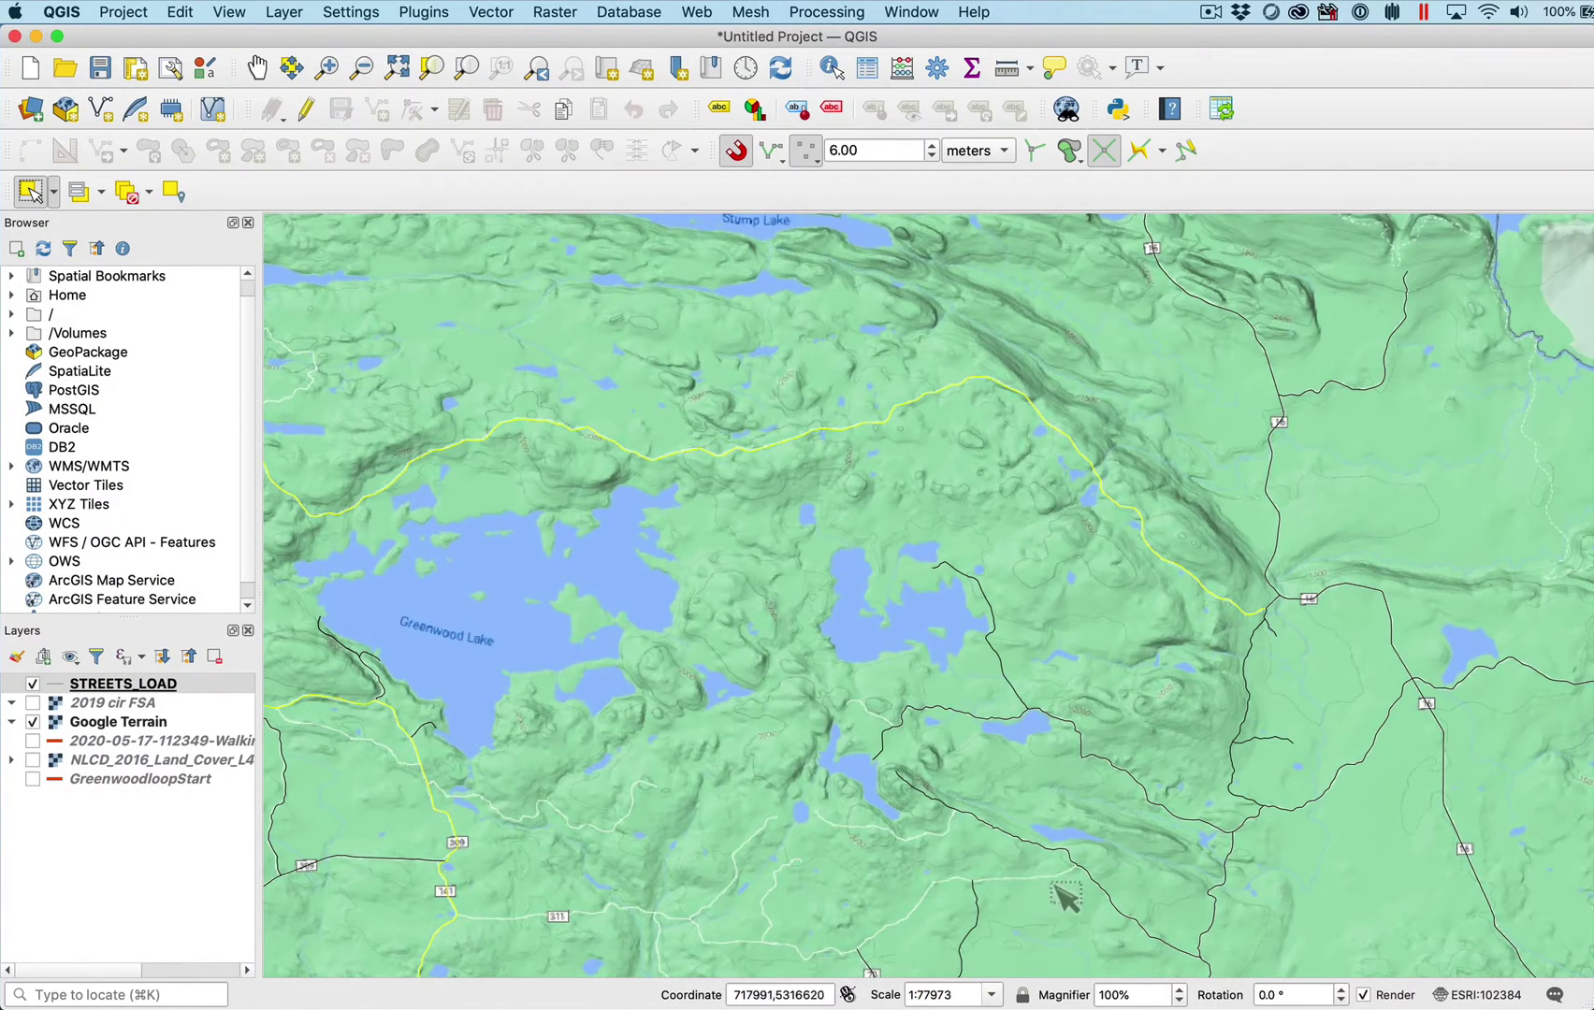
key("shift")
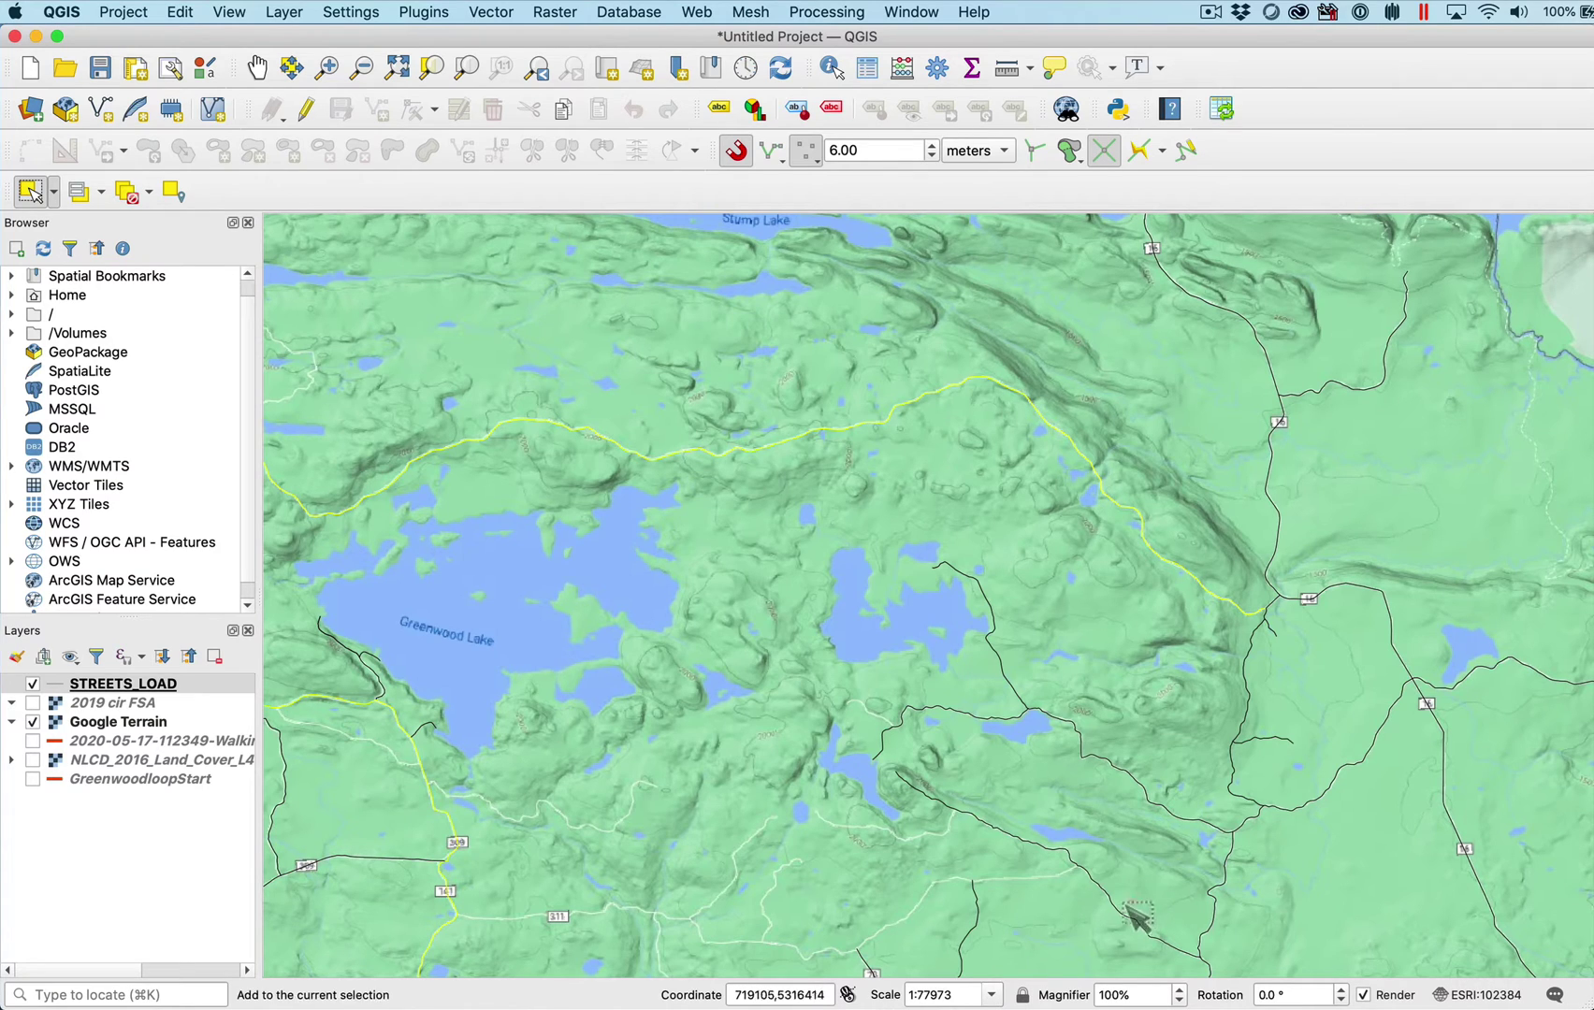
left_click(1127, 916, "shift")
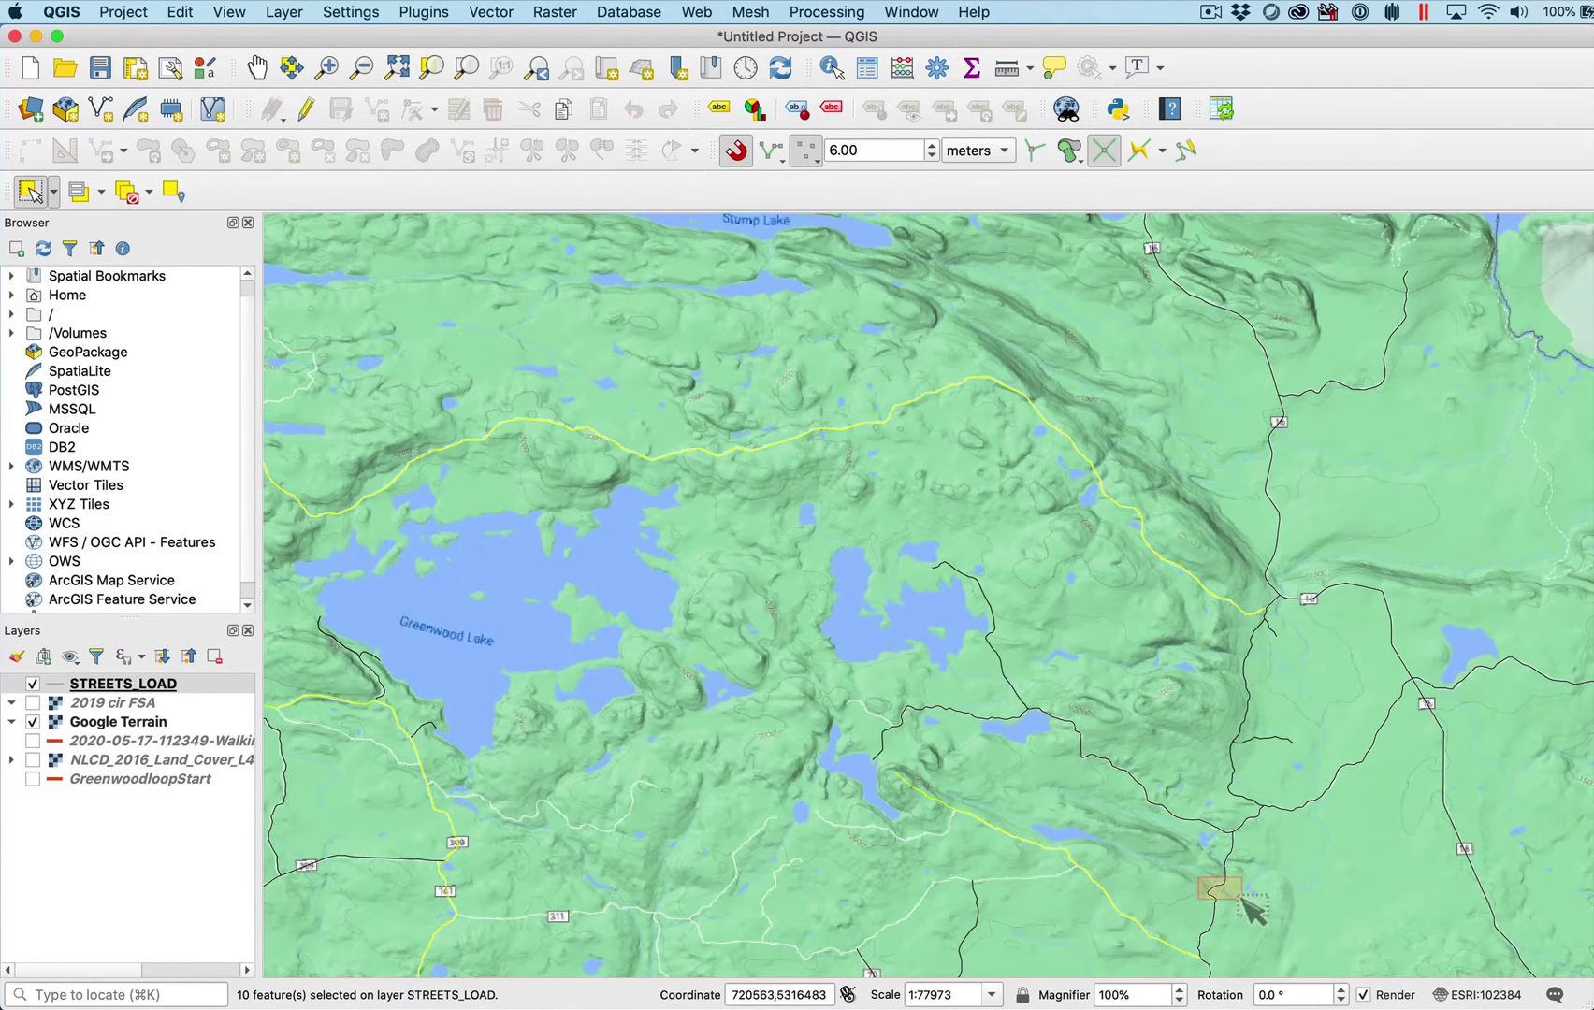
left_click_drag(1241, 896, 1242, 898)
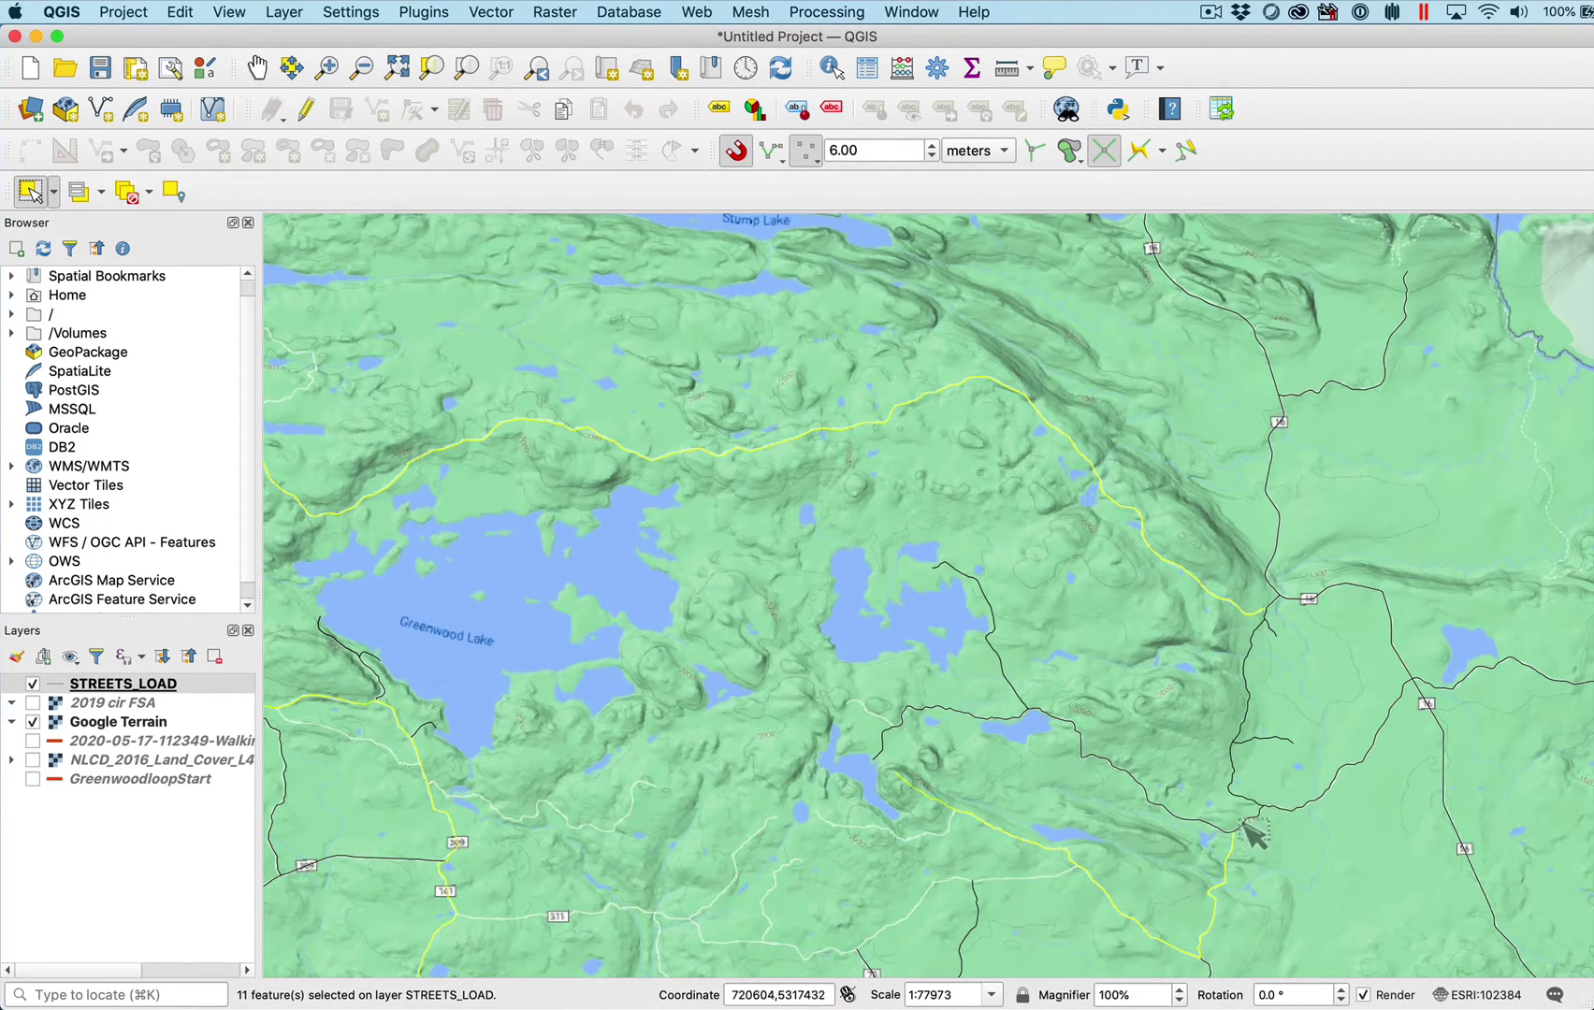
left_click(1257, 831, "shift")
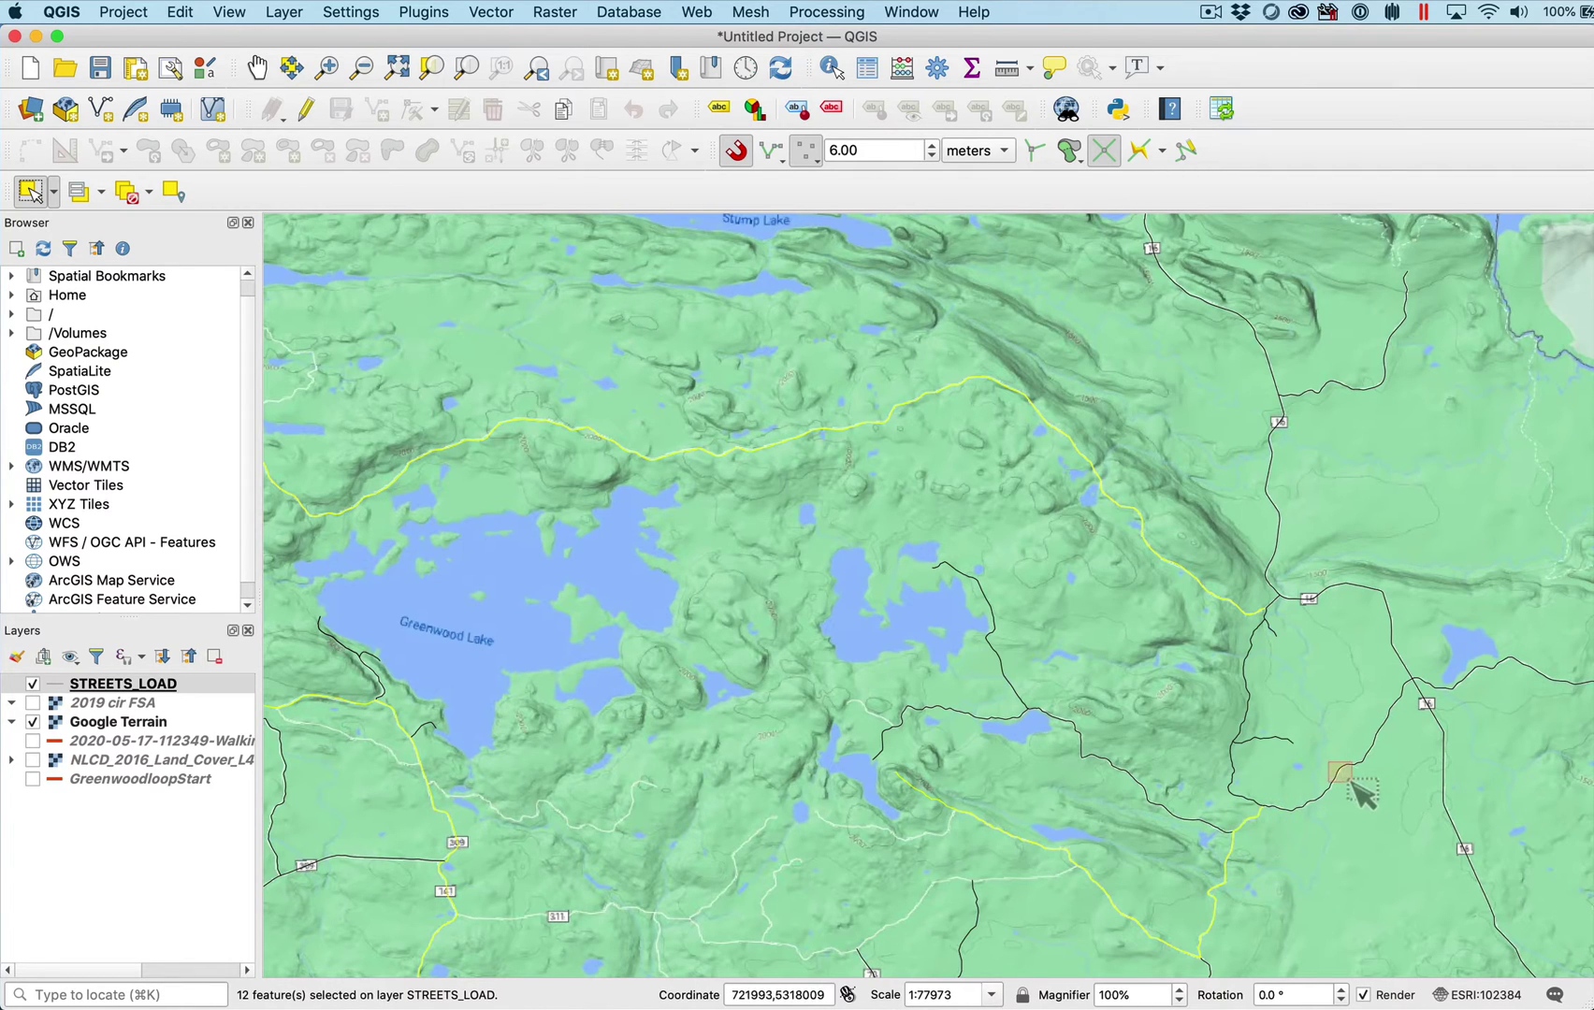
left_click_drag(1351, 783, 1352, 784)
left_click_drag(1374, 633, 1374, 633)
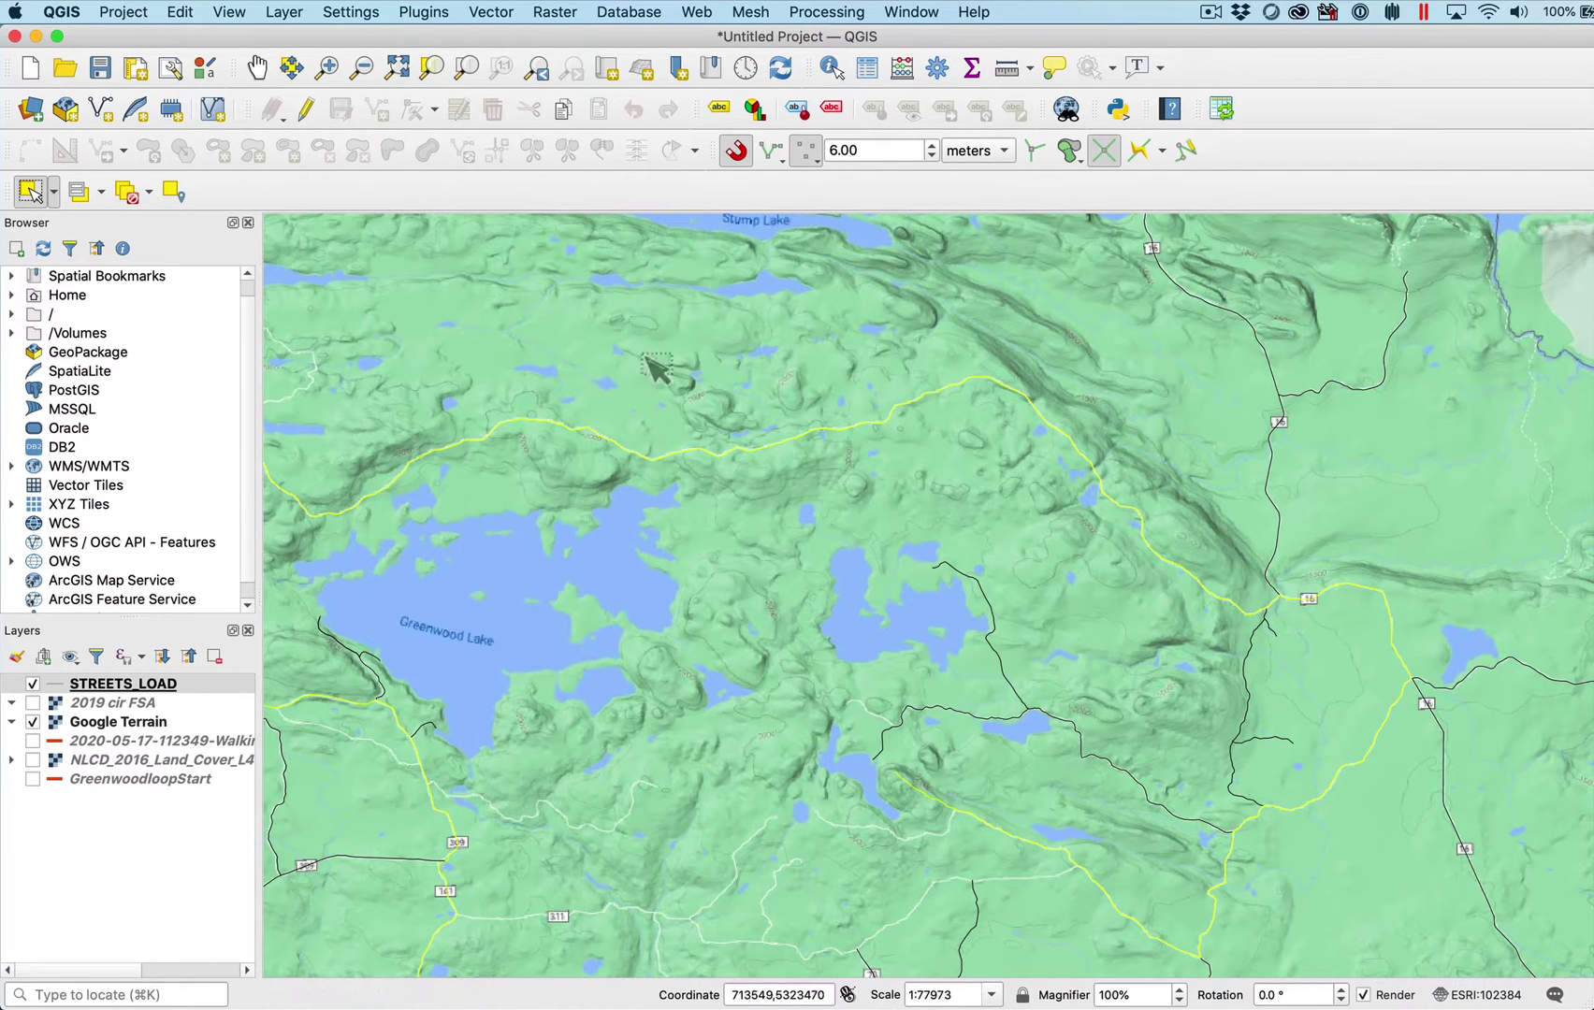
Step: Export only the selected STREETS_LOAD features, naming the output file partialoop
scroll(670, 627, "down", 1)
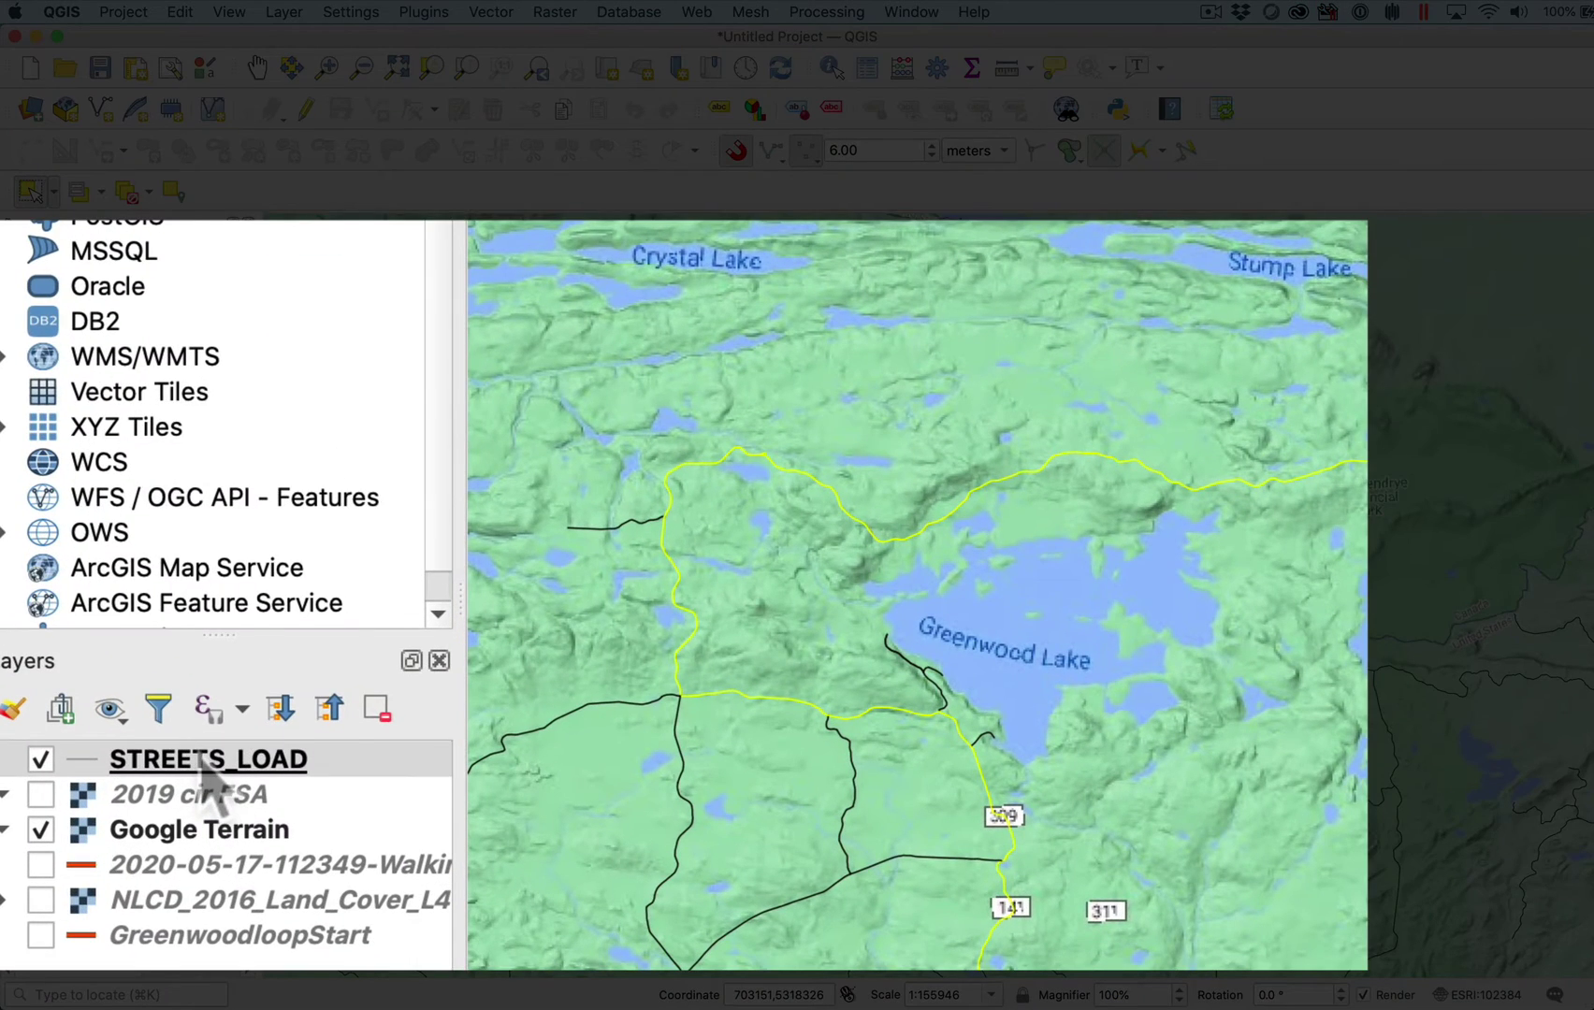
right_click(201, 758)
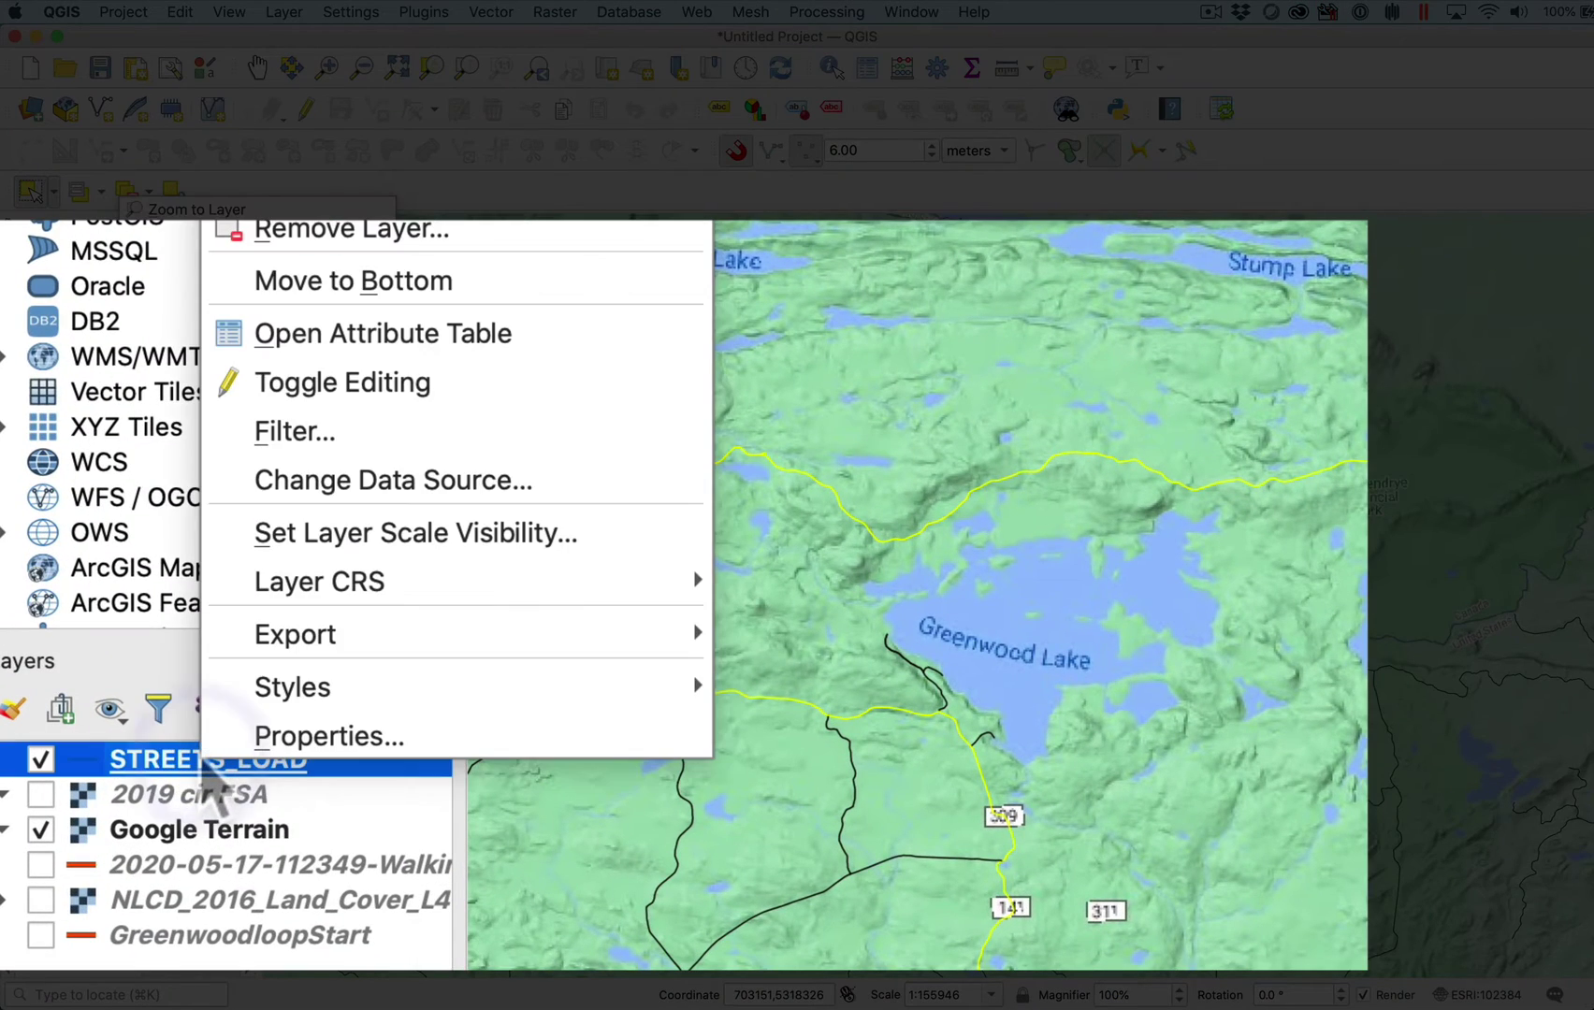
mouse_move(319, 634)
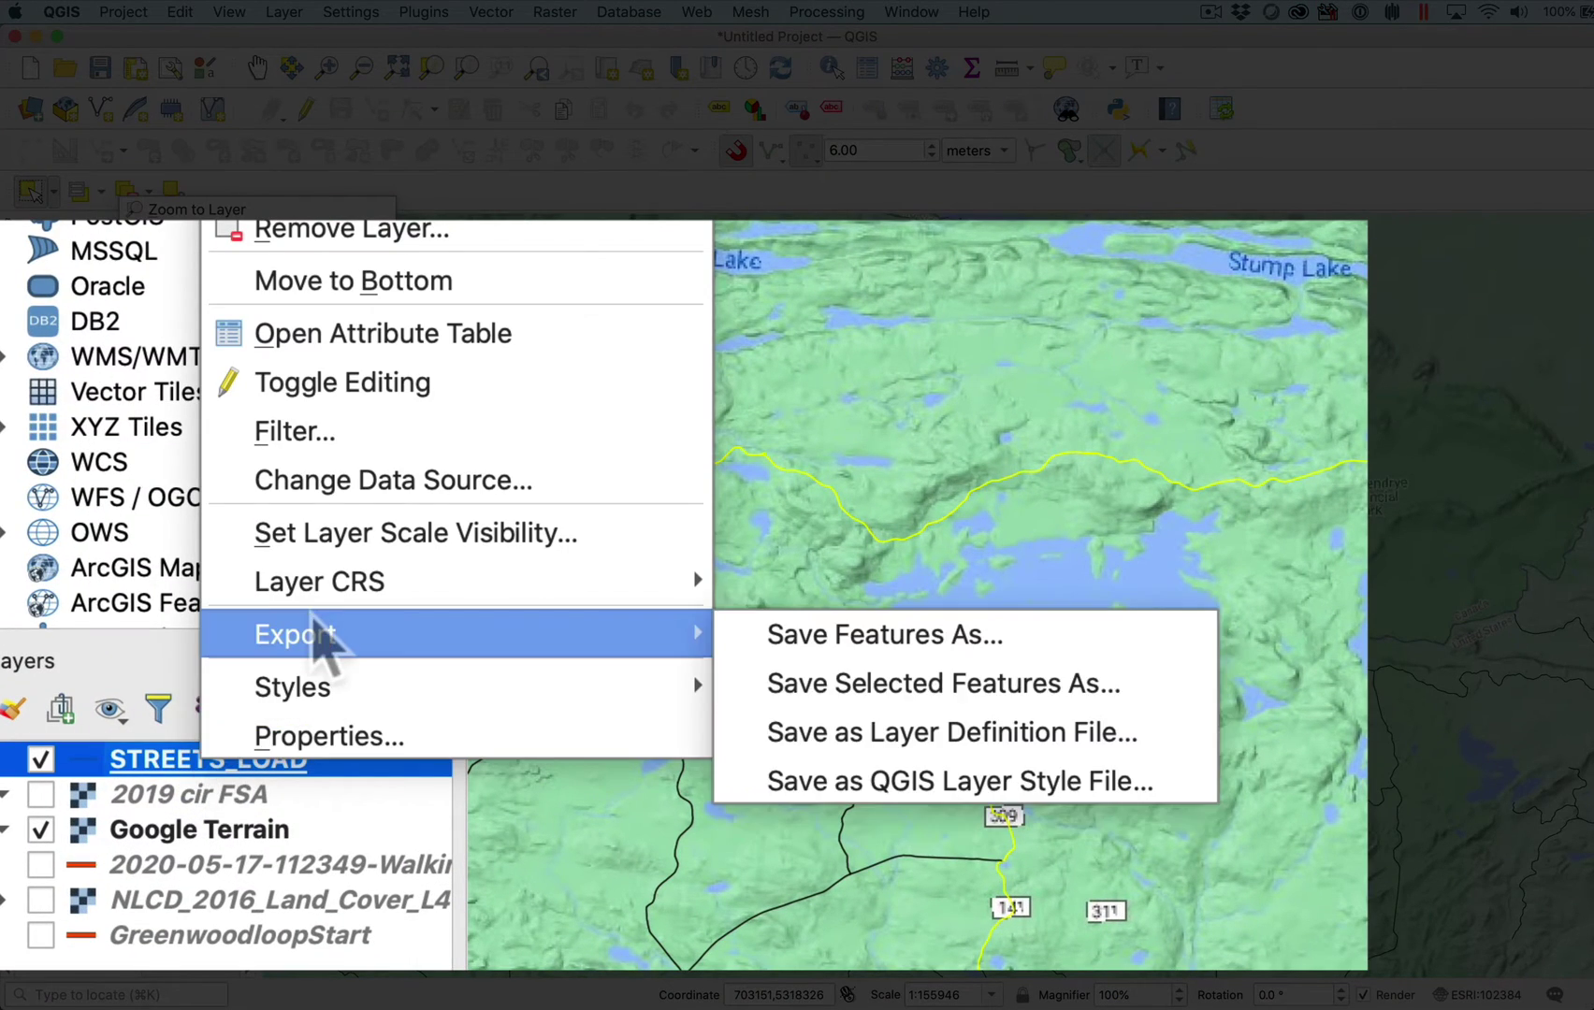
left_click(829, 688)
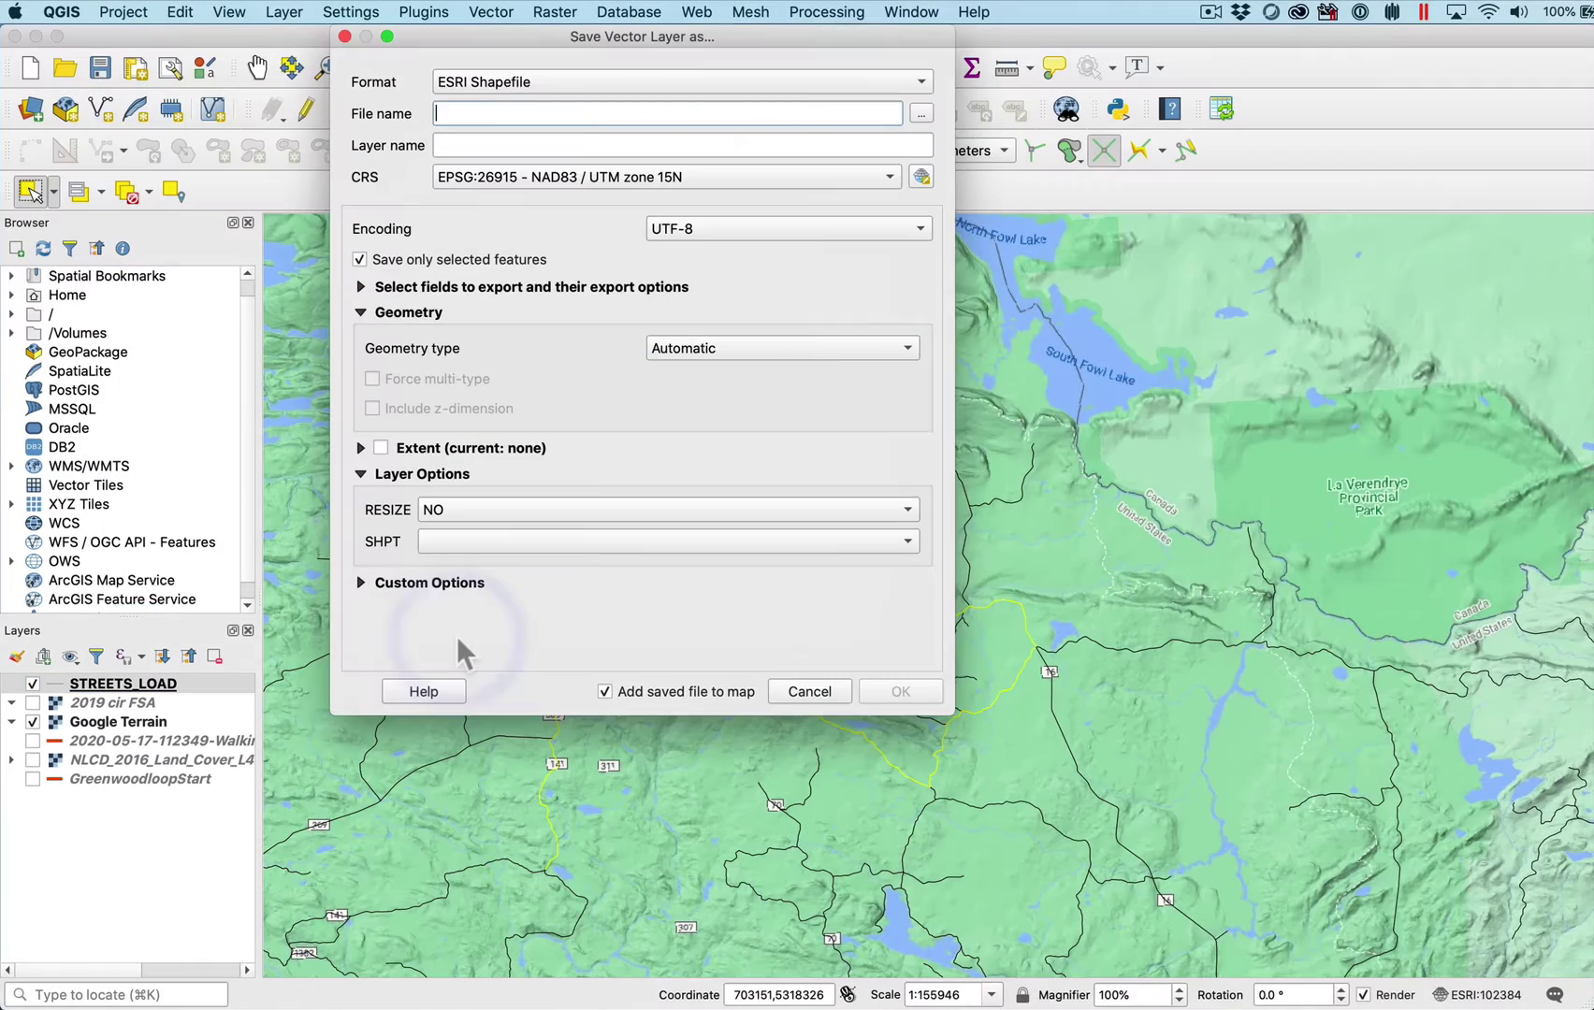
left_click(922, 114)
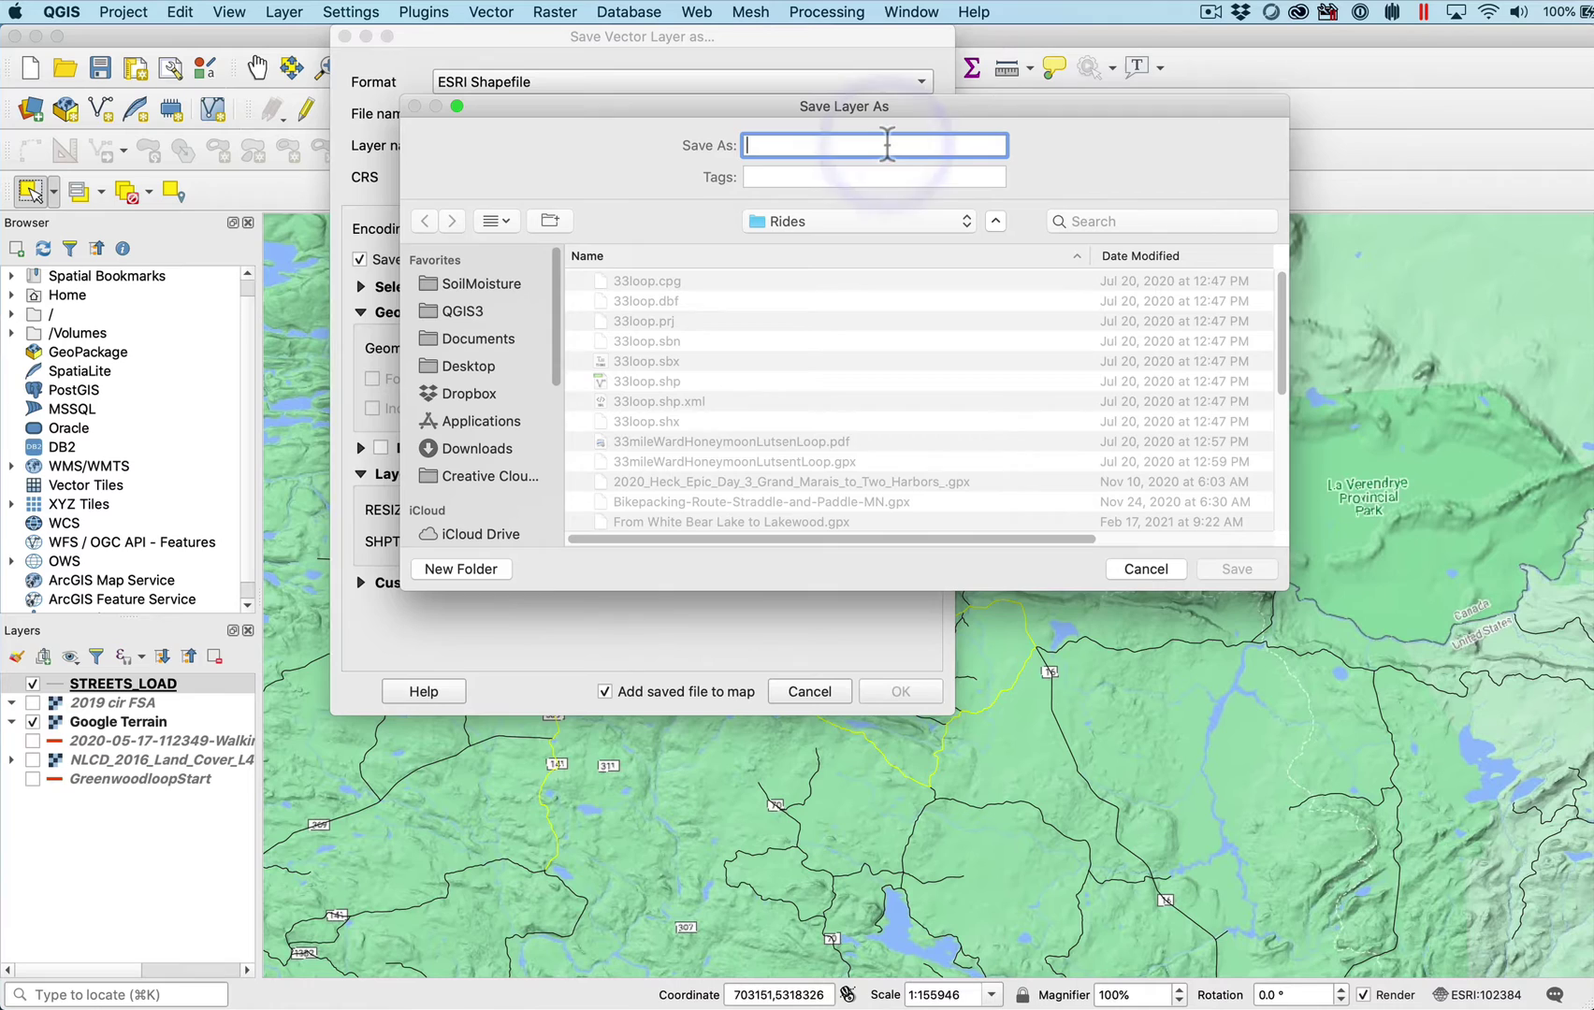
type("partialoop")
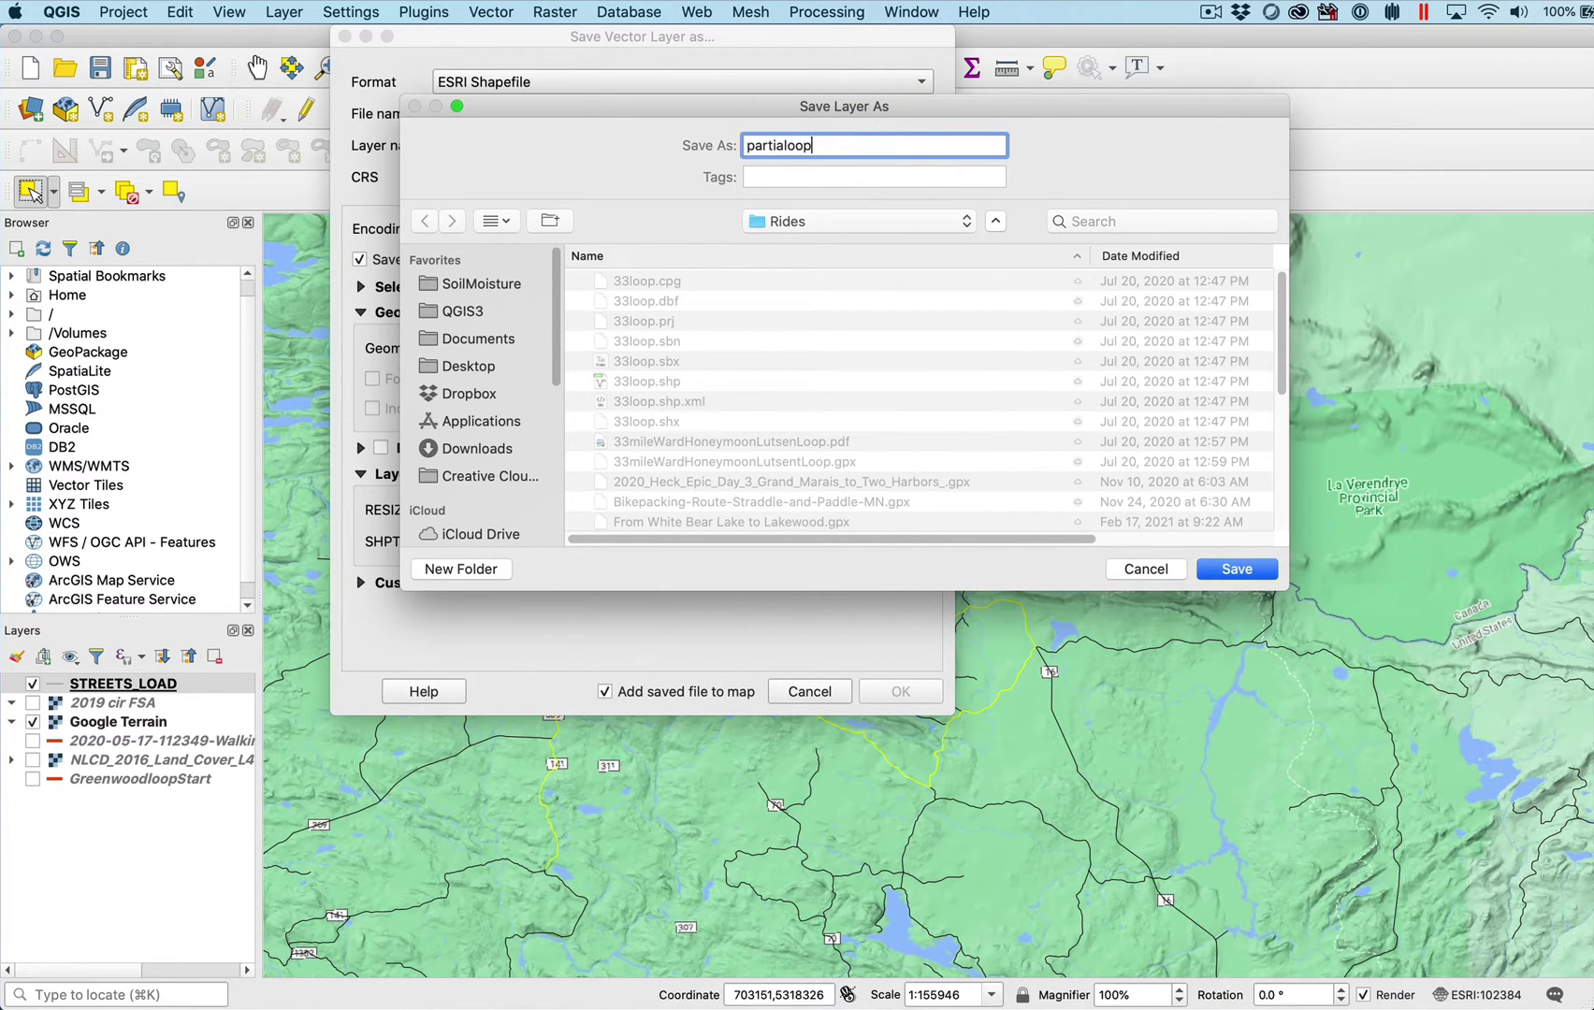
key("Return")
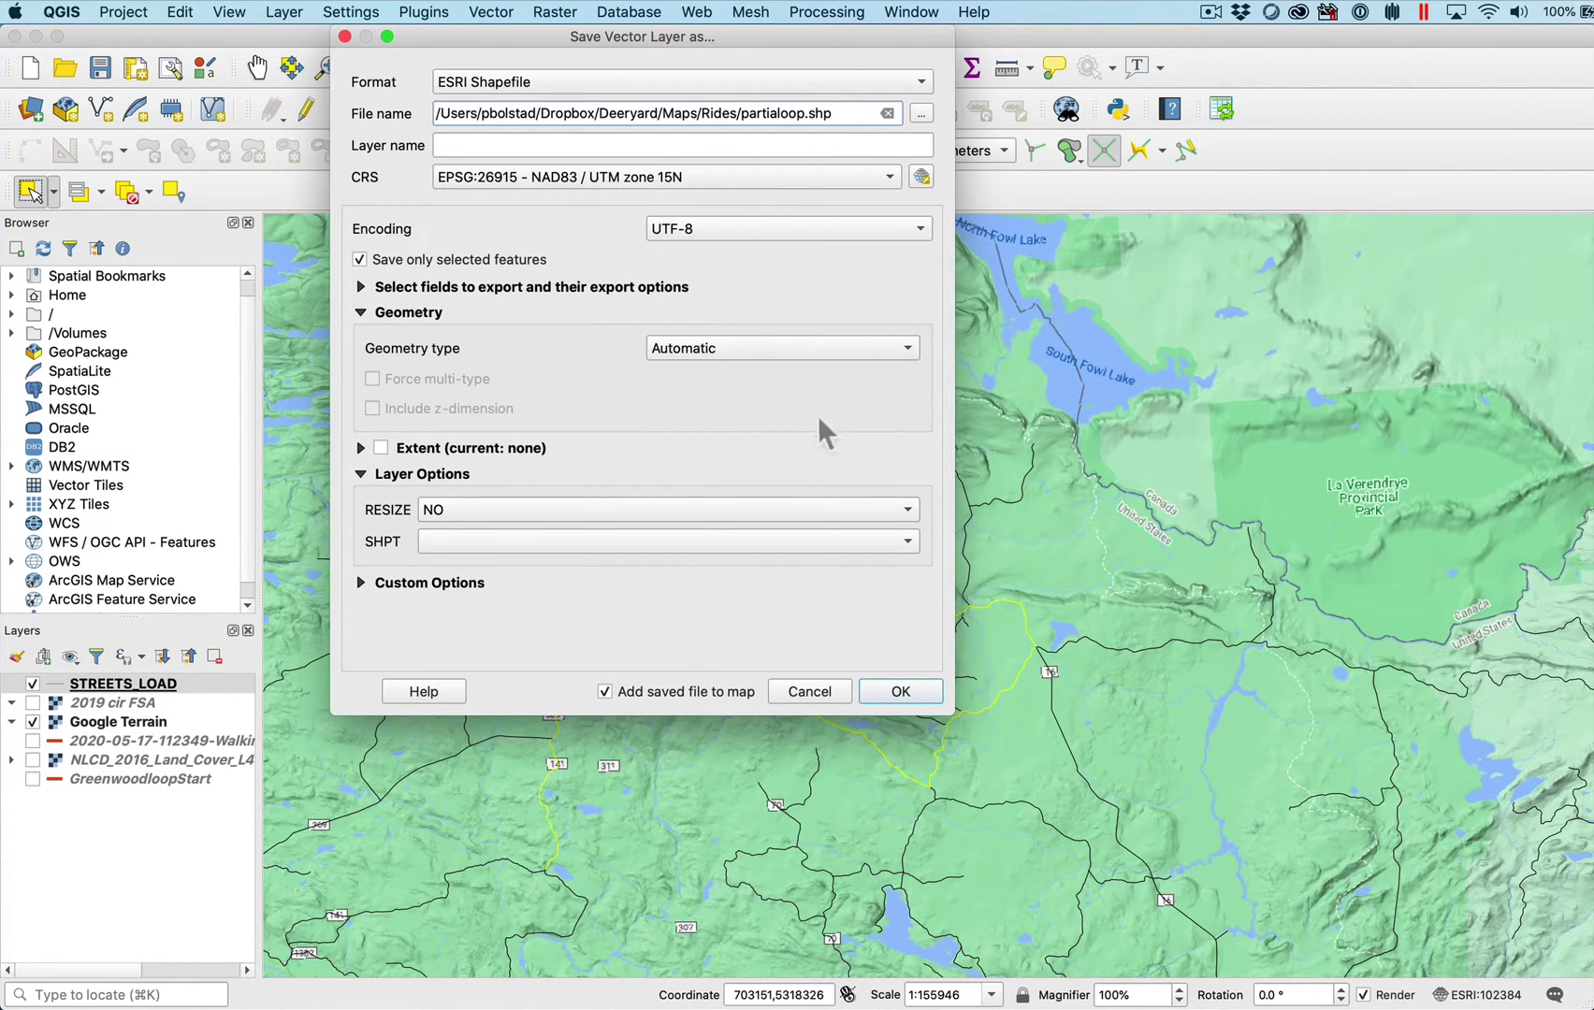
Step: Set the export geometry type to Automatic and save the new layer
left_click(840, 350)
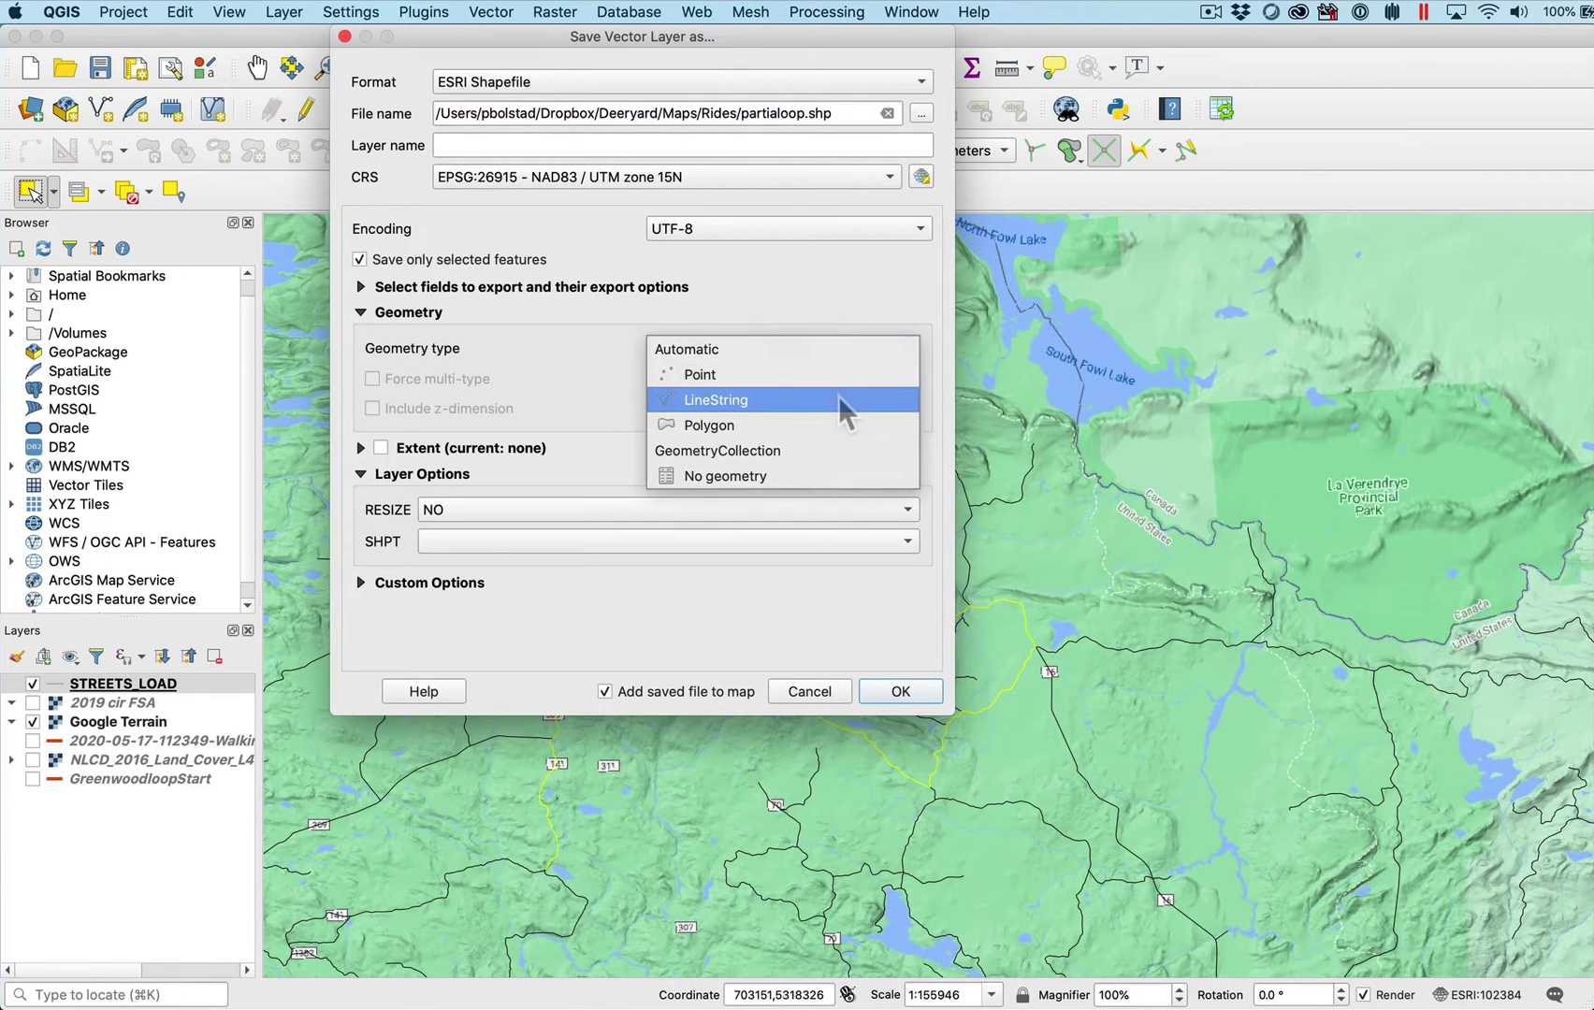
left_click(841, 400)
left_click(858, 346)
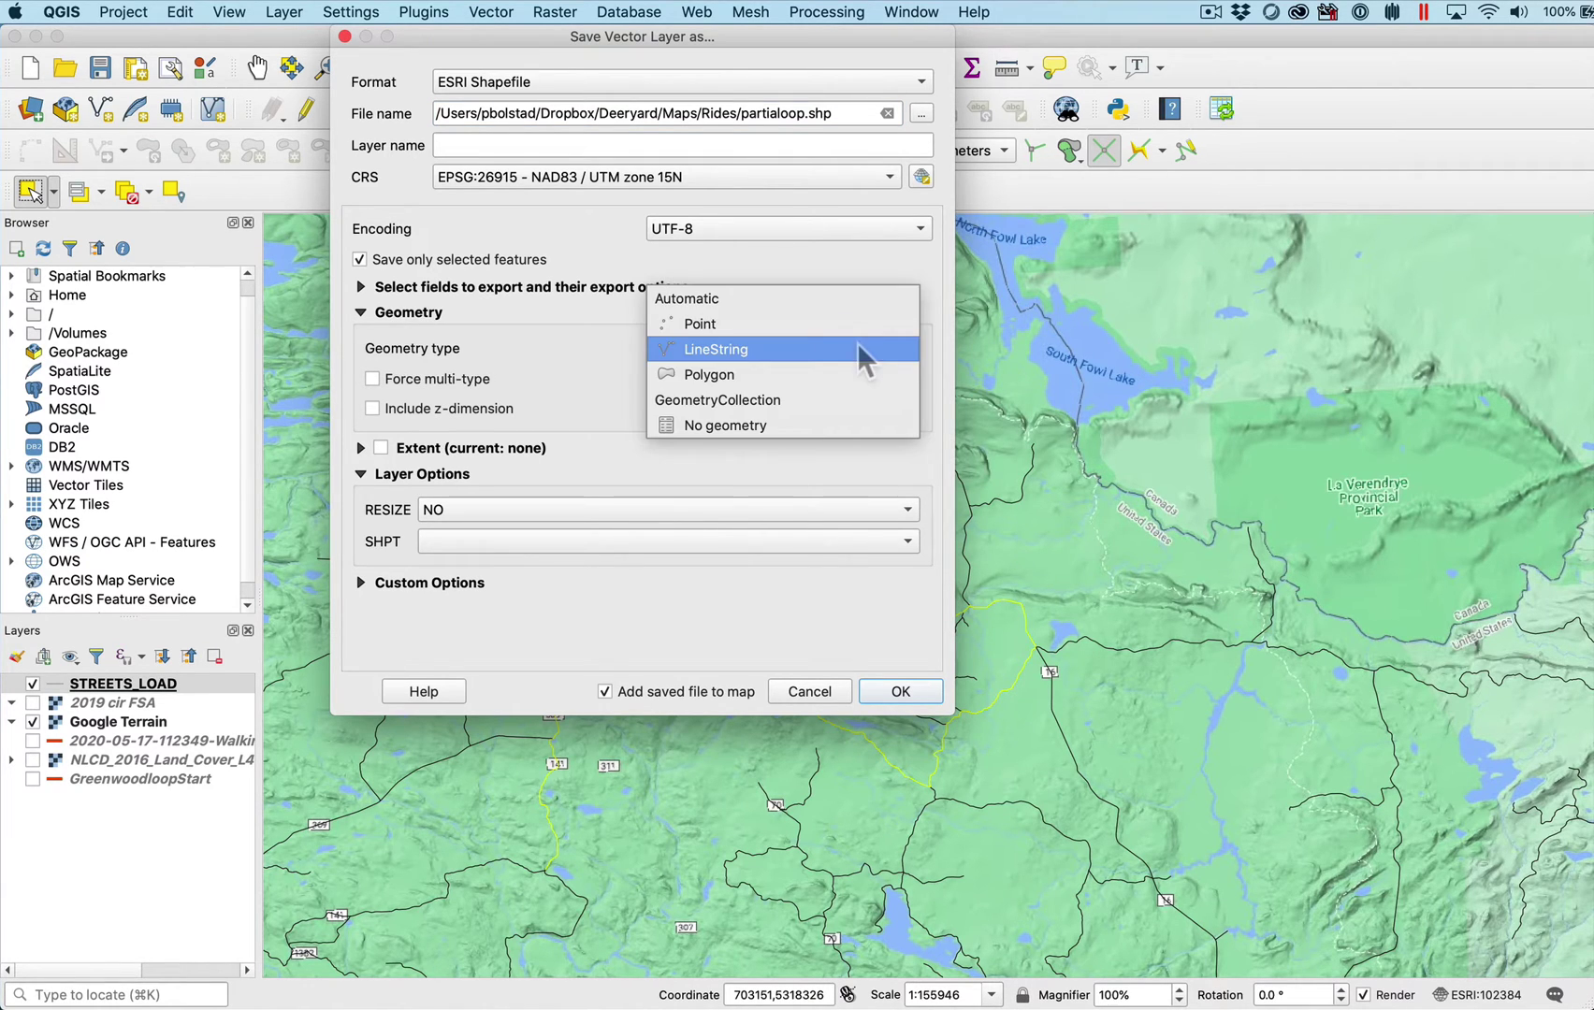
left_click(811, 298)
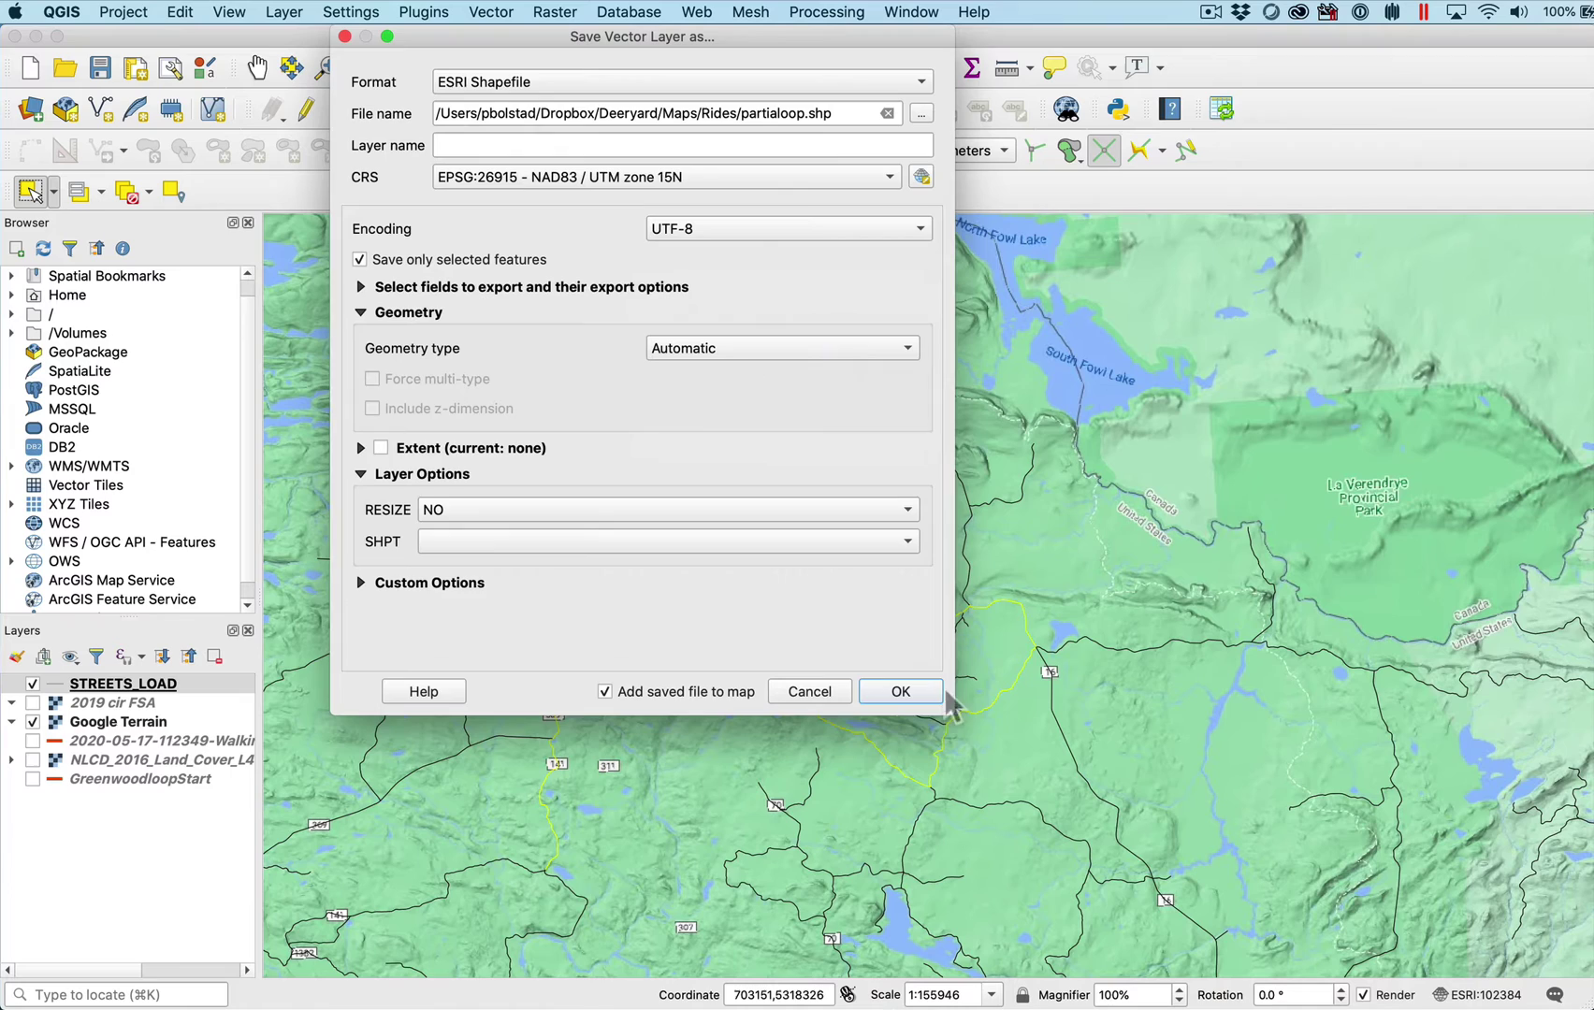
left_click(900, 692)
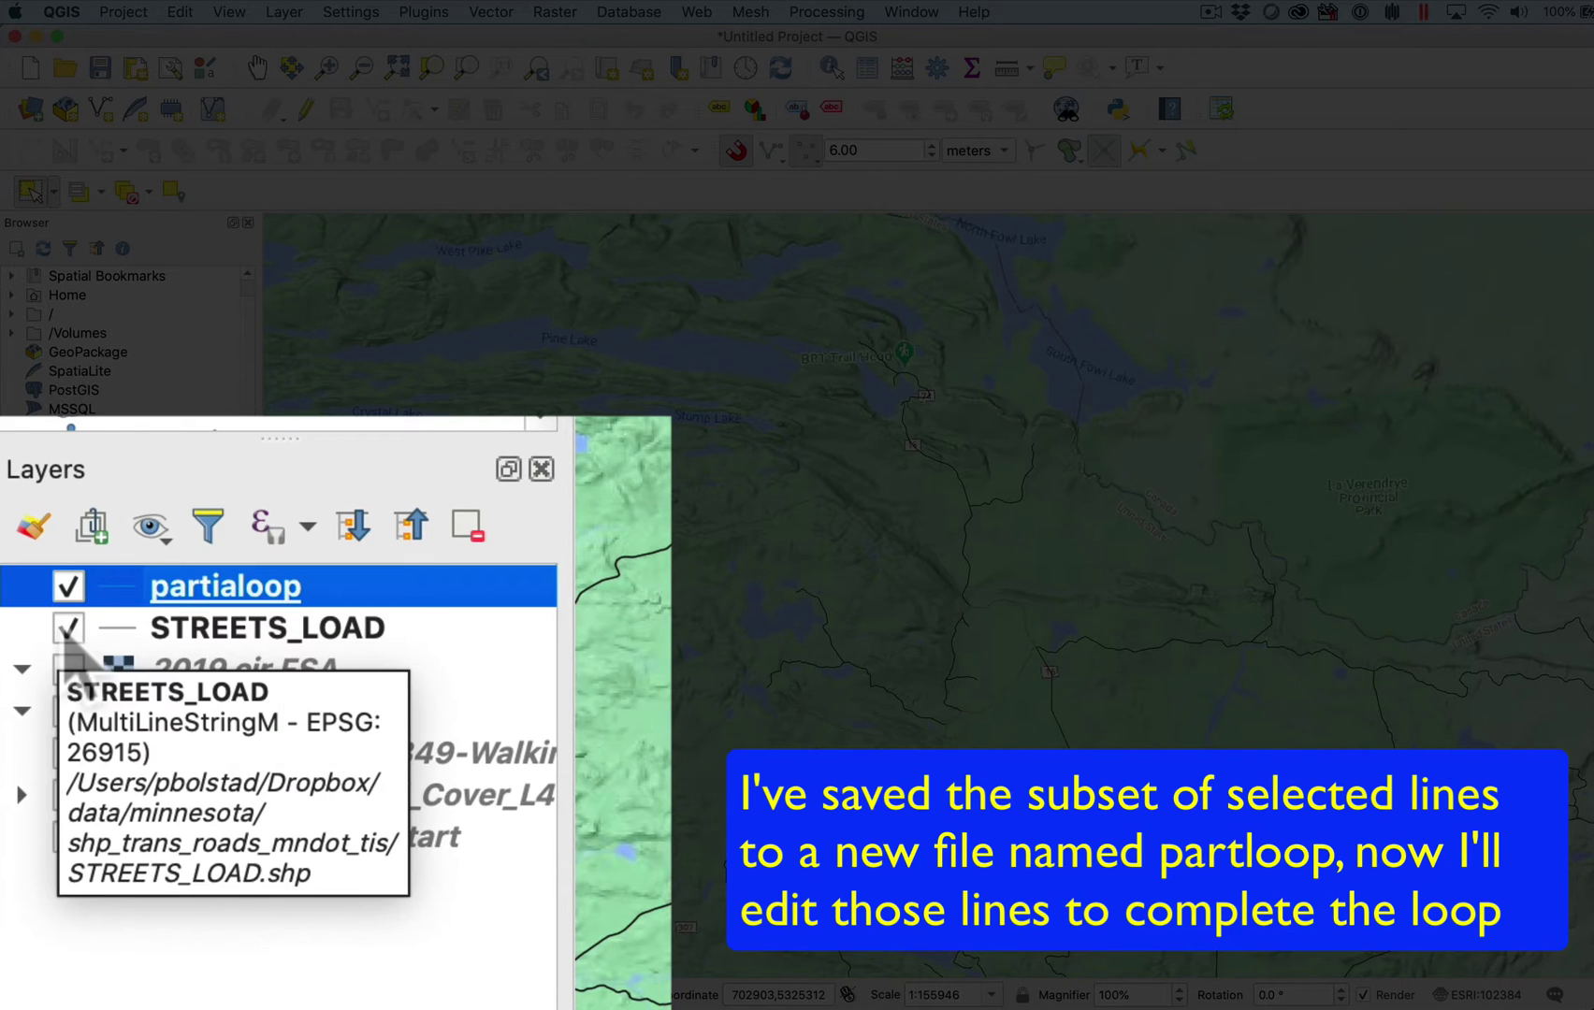
Step: Hide the STREETS_LOAD layer
left_click(67, 627)
left_click(66, 628)
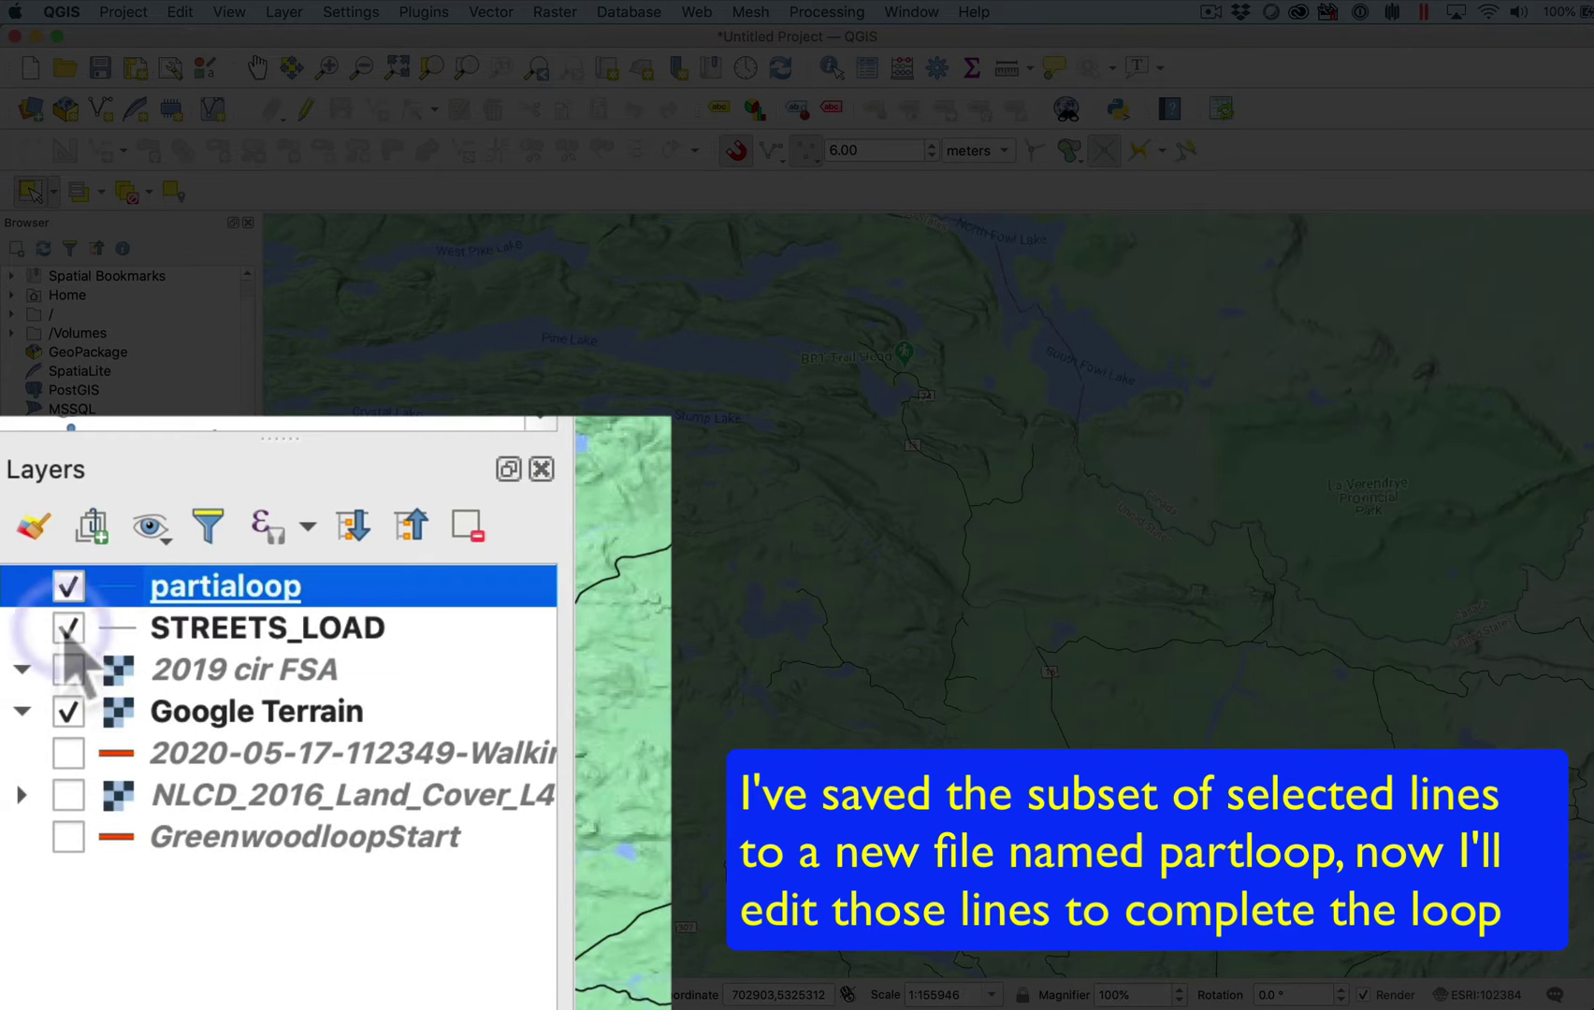
left_click(67, 628)
Step: Style the partialoop layer with the 'topo main road' line symbol
right_click(196, 597)
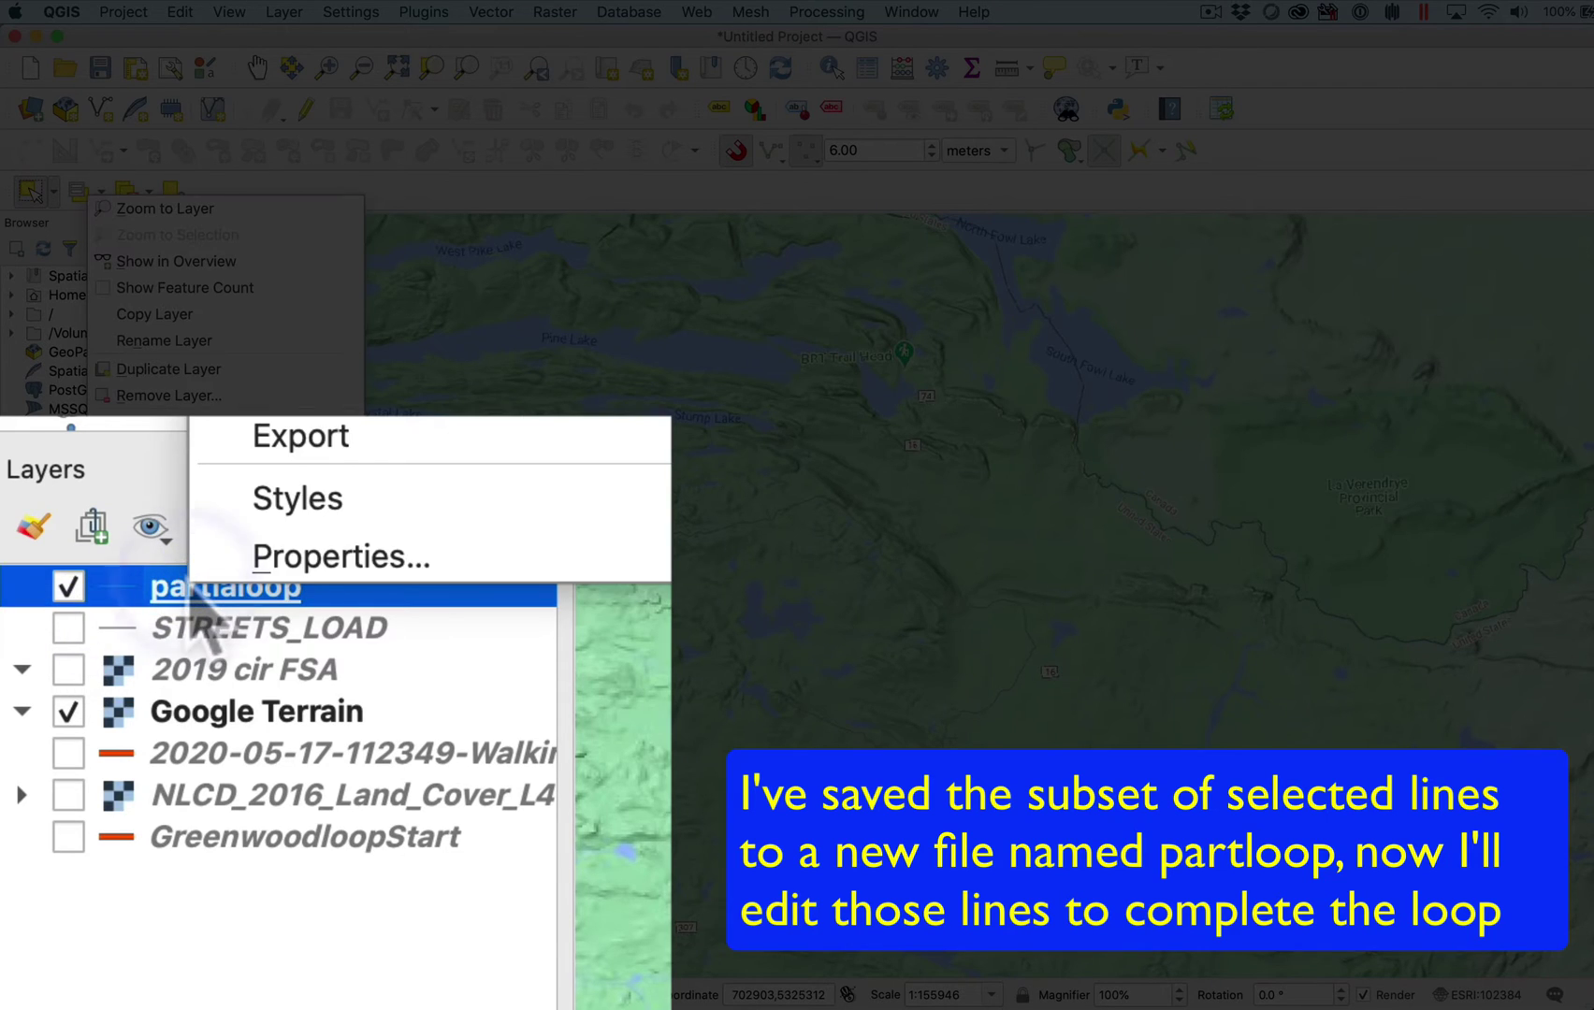
left_click(221, 560)
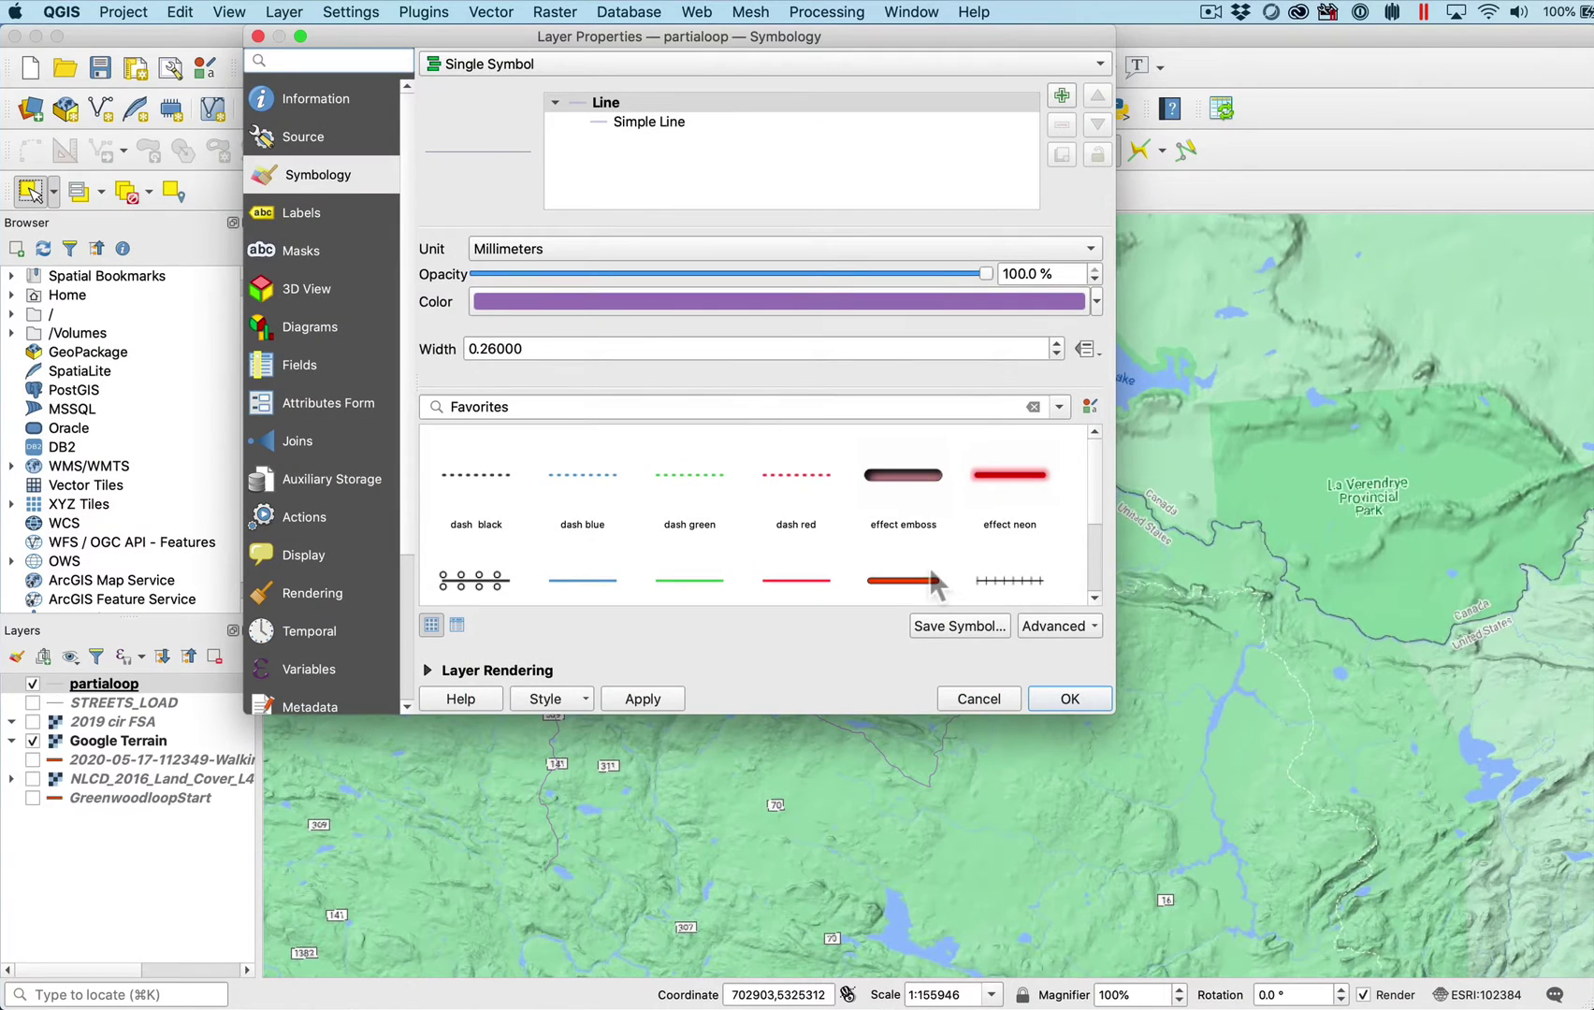
left_click(935, 582)
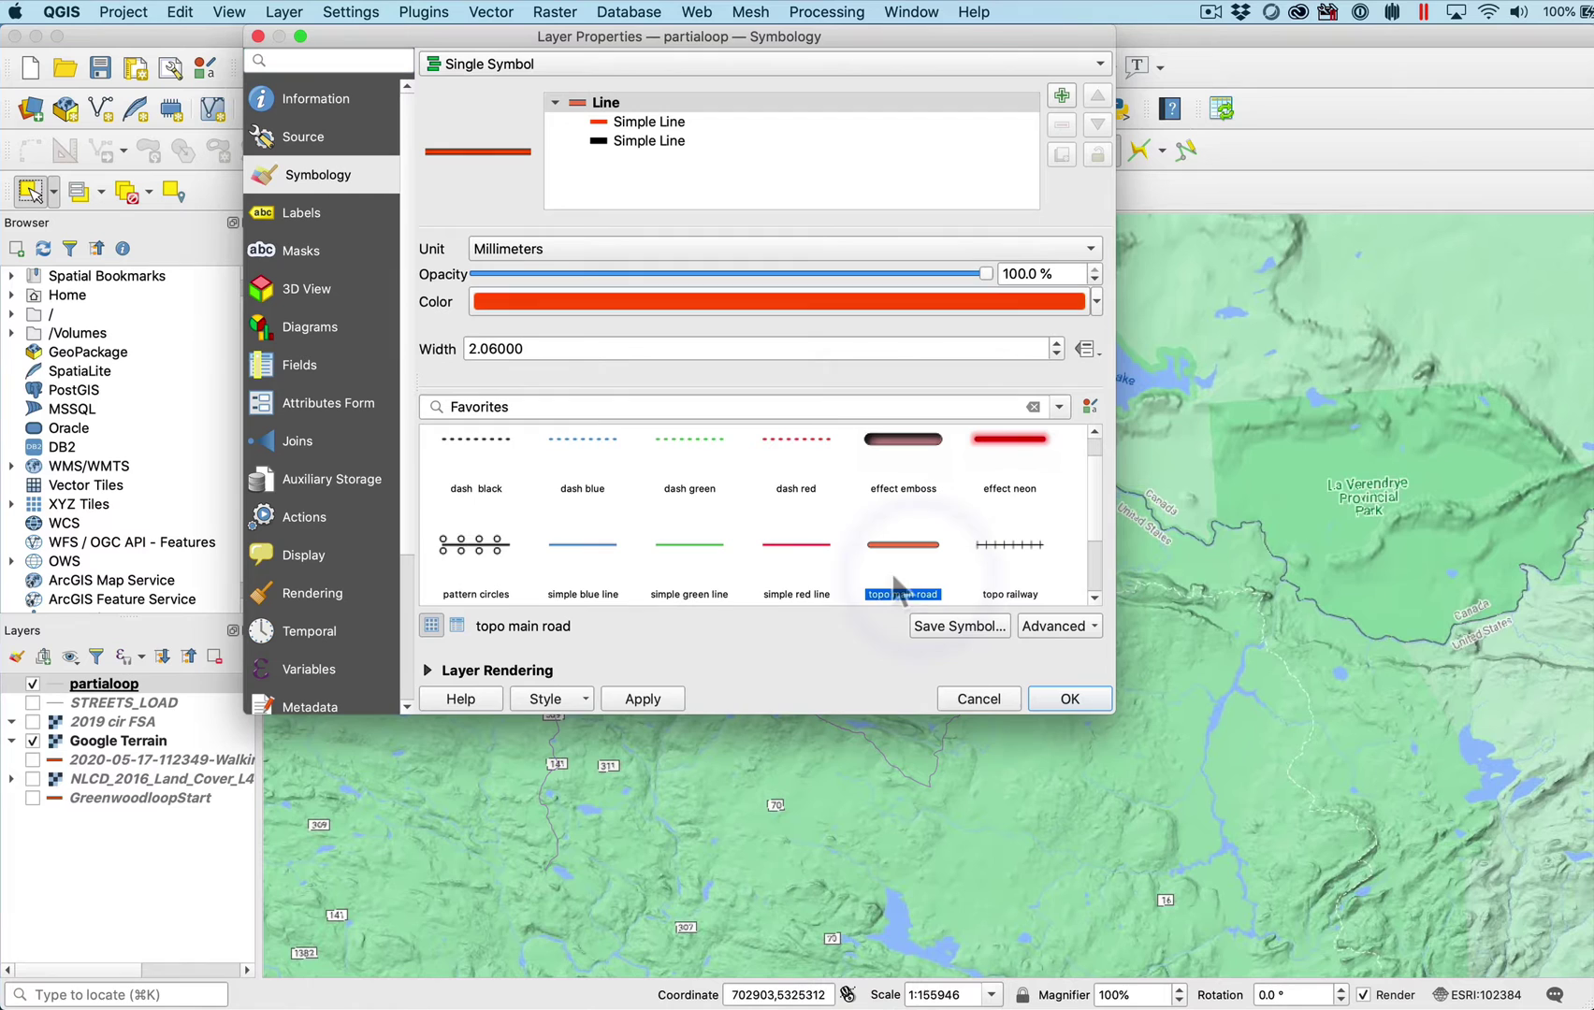
left_click(643, 700)
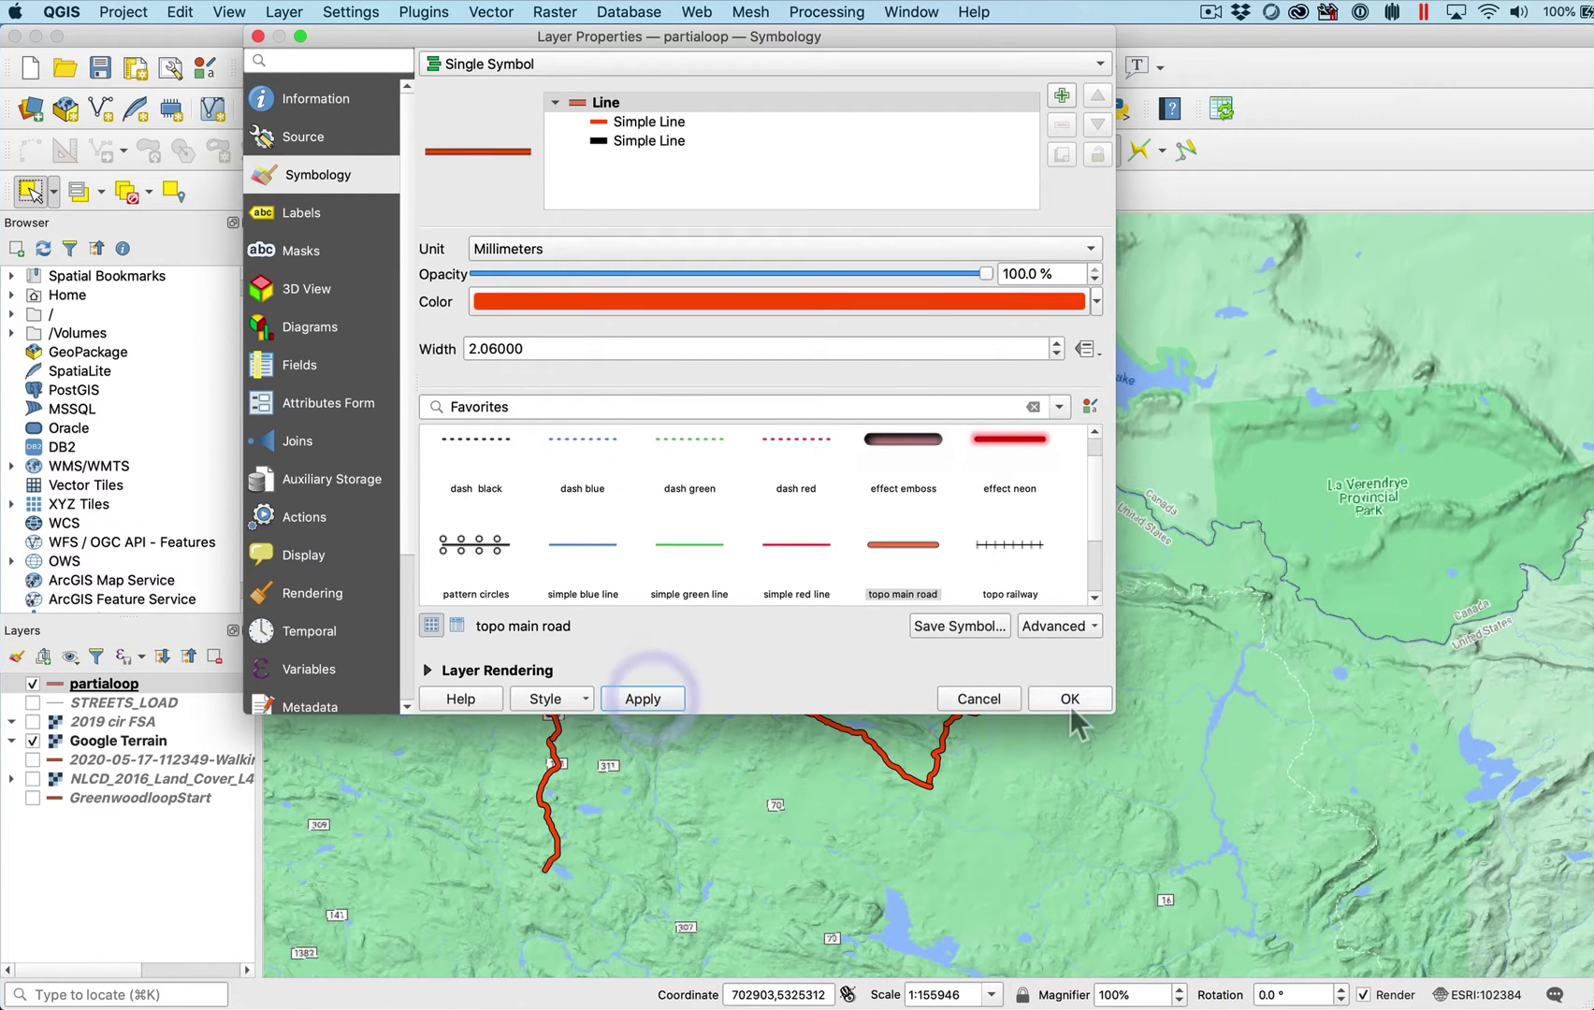
left_click(1069, 700)
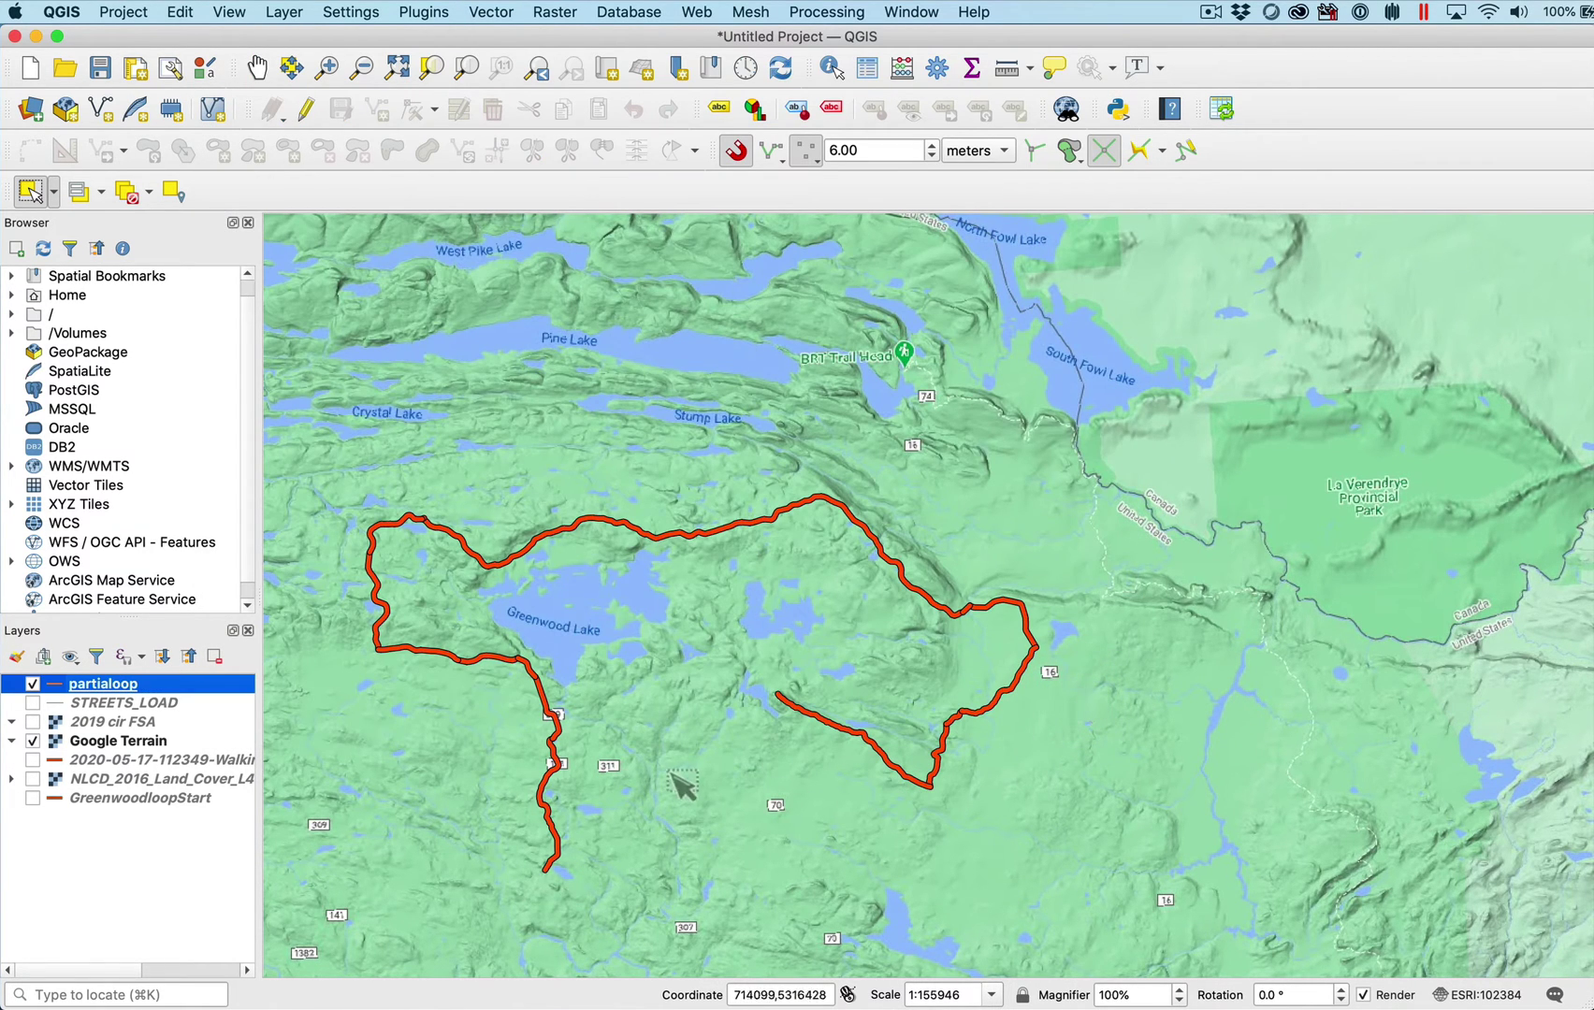
scroll(708, 733, "up", 1)
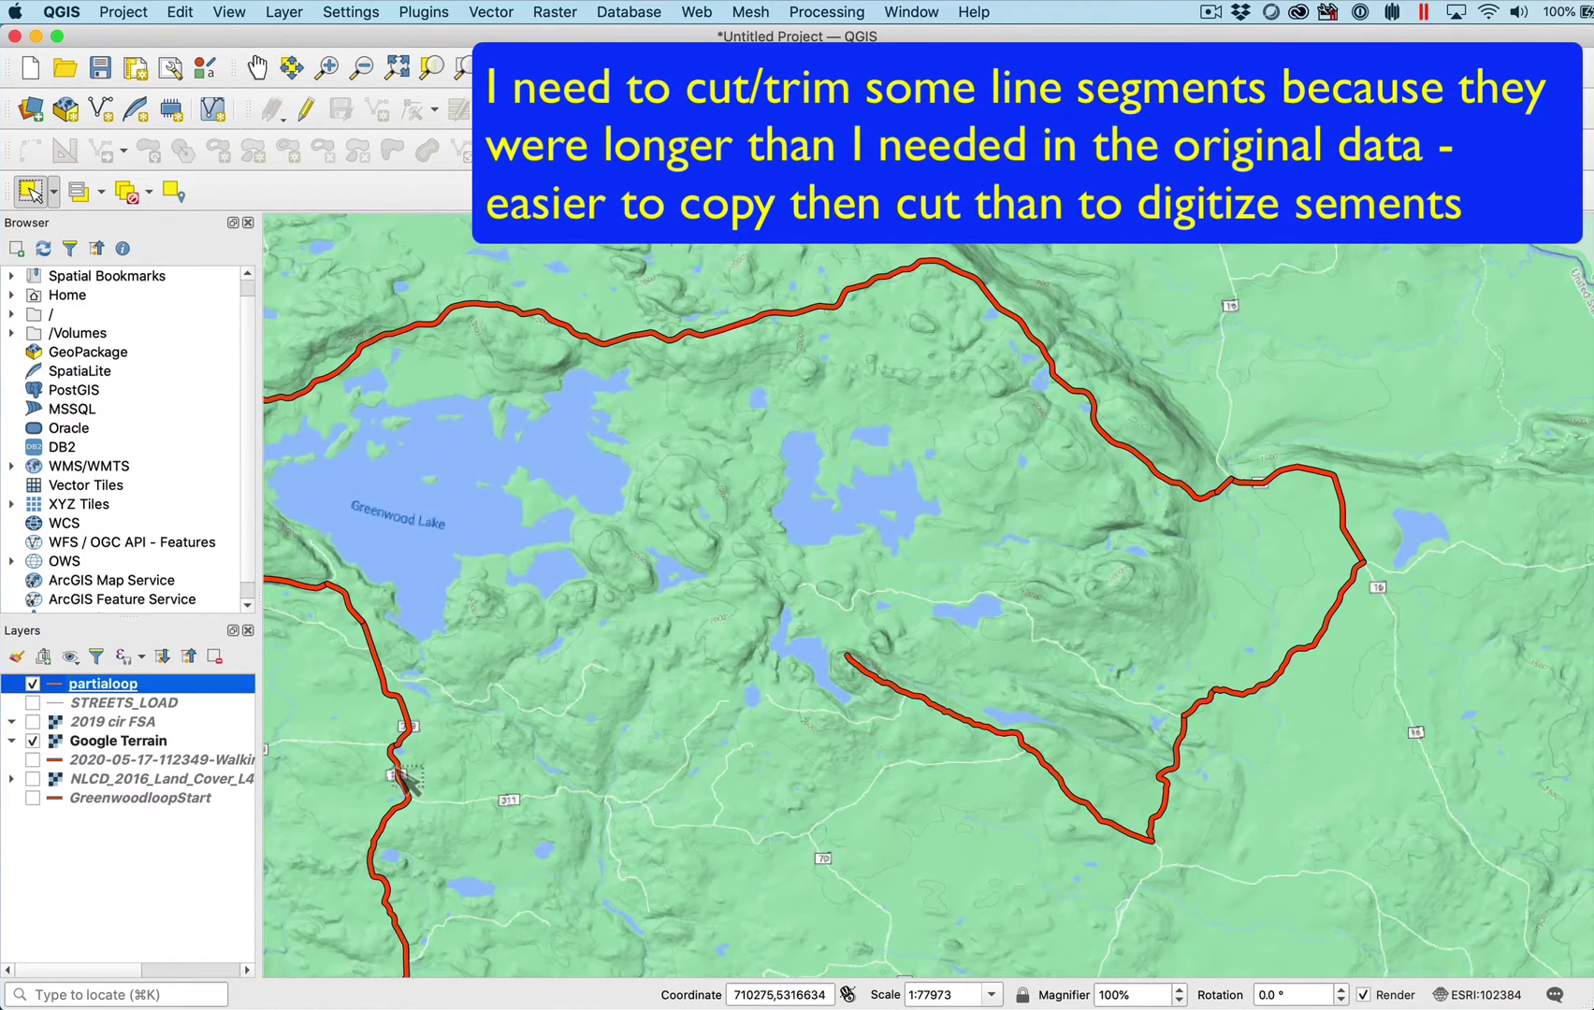
Step: Select the partialoop road near the Powers Lake Rd junction and turn on editing
scroll(428, 786, "up", 3)
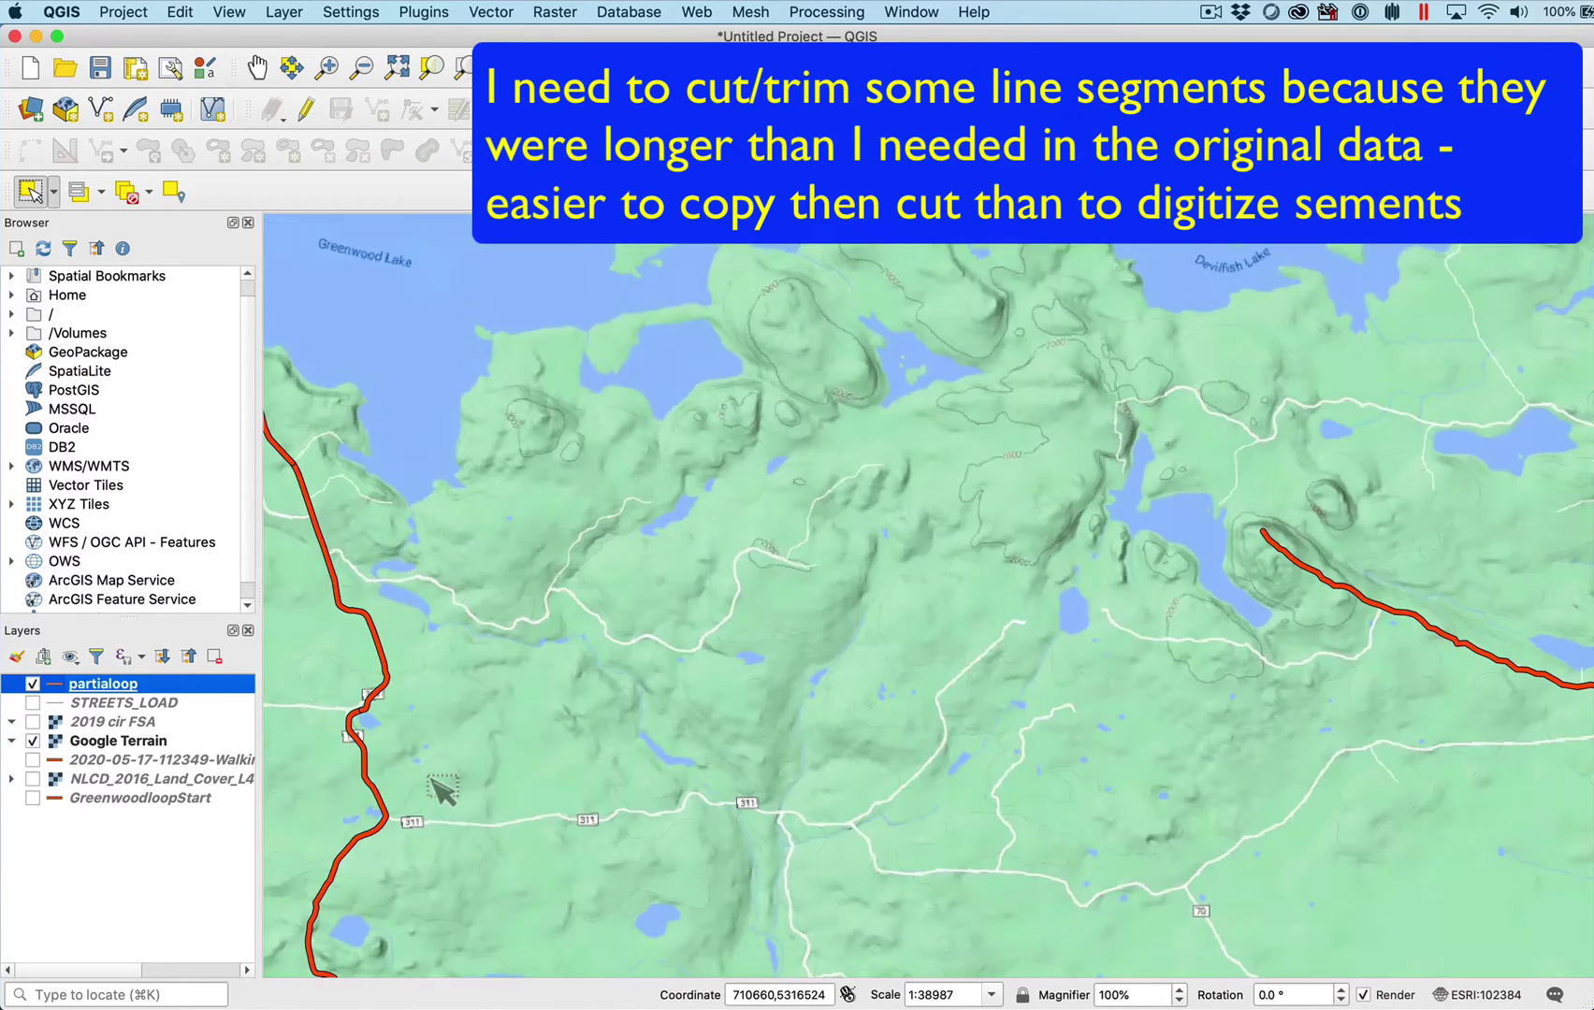
scroll(430, 781, "down", 2)
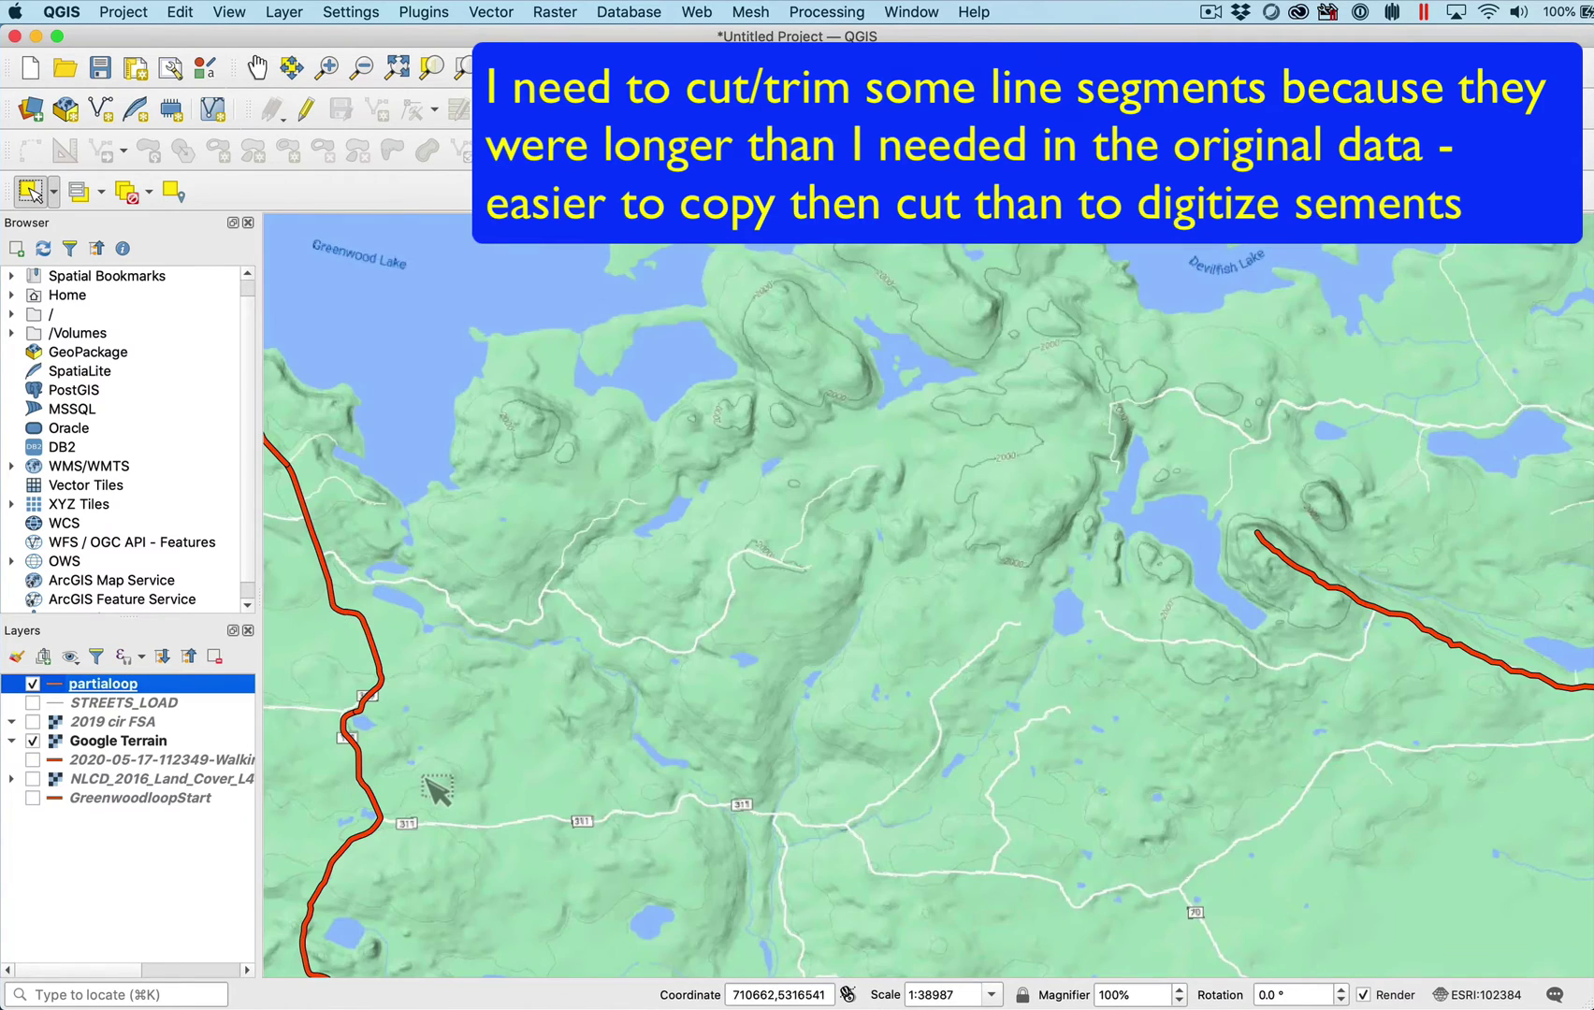
left_click_drag(432, 786, 826, 864)
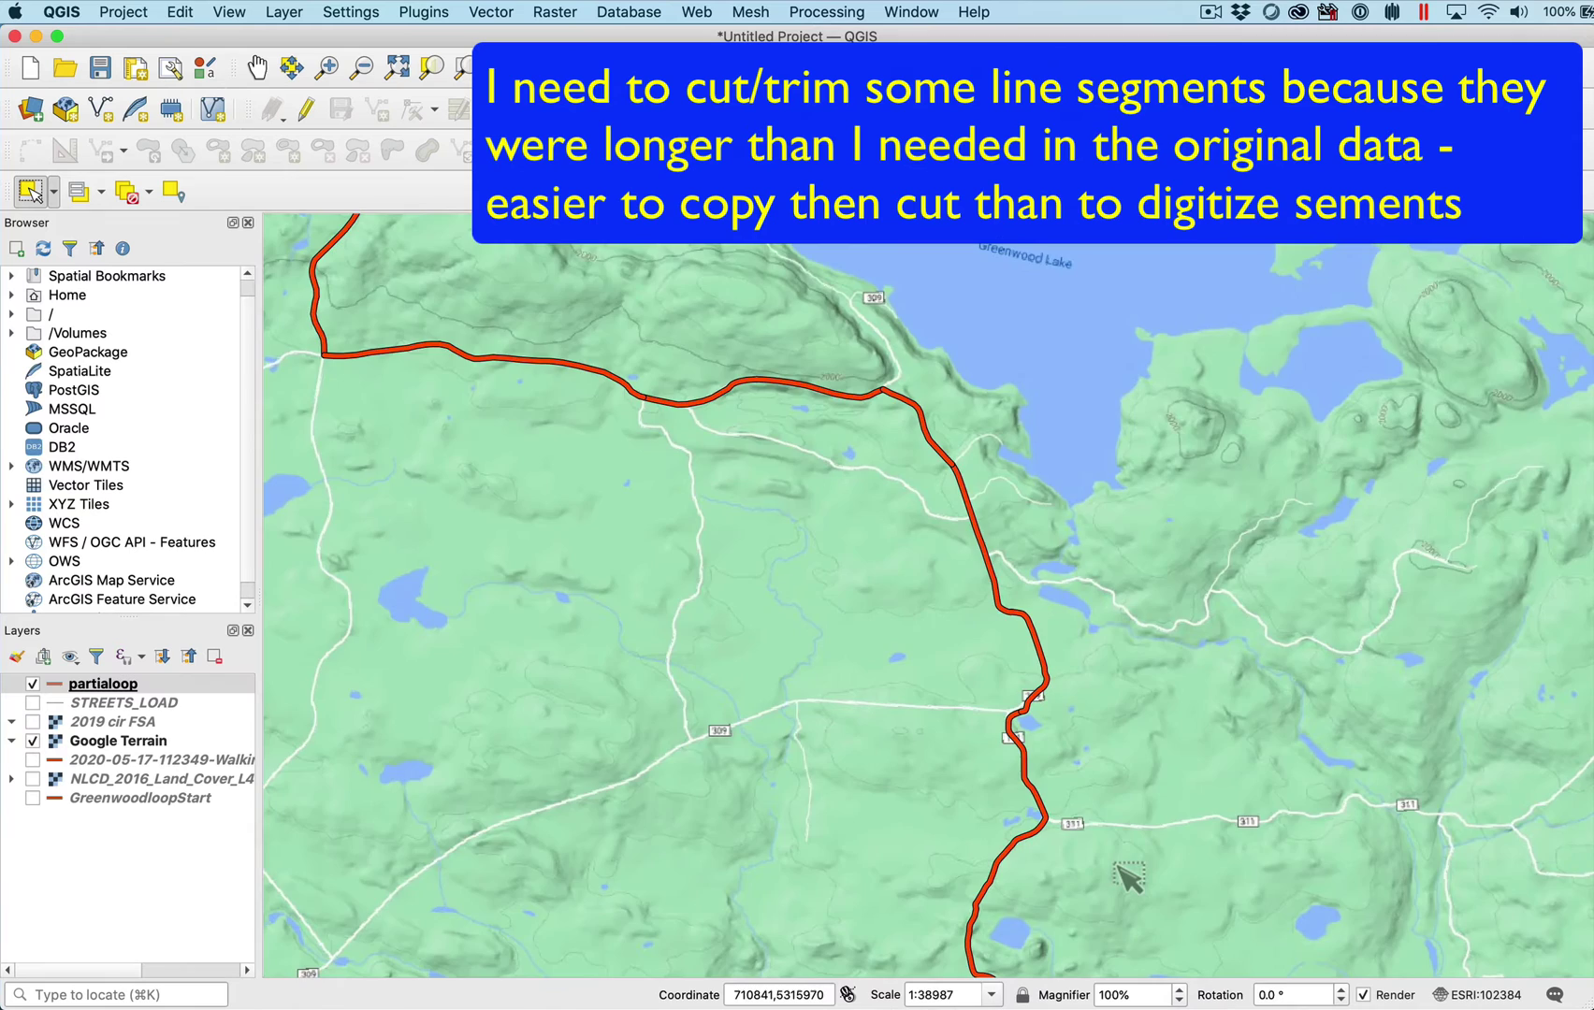
scroll(1124, 876, "up", 1)
scroll(1124, 876, "up", 1)
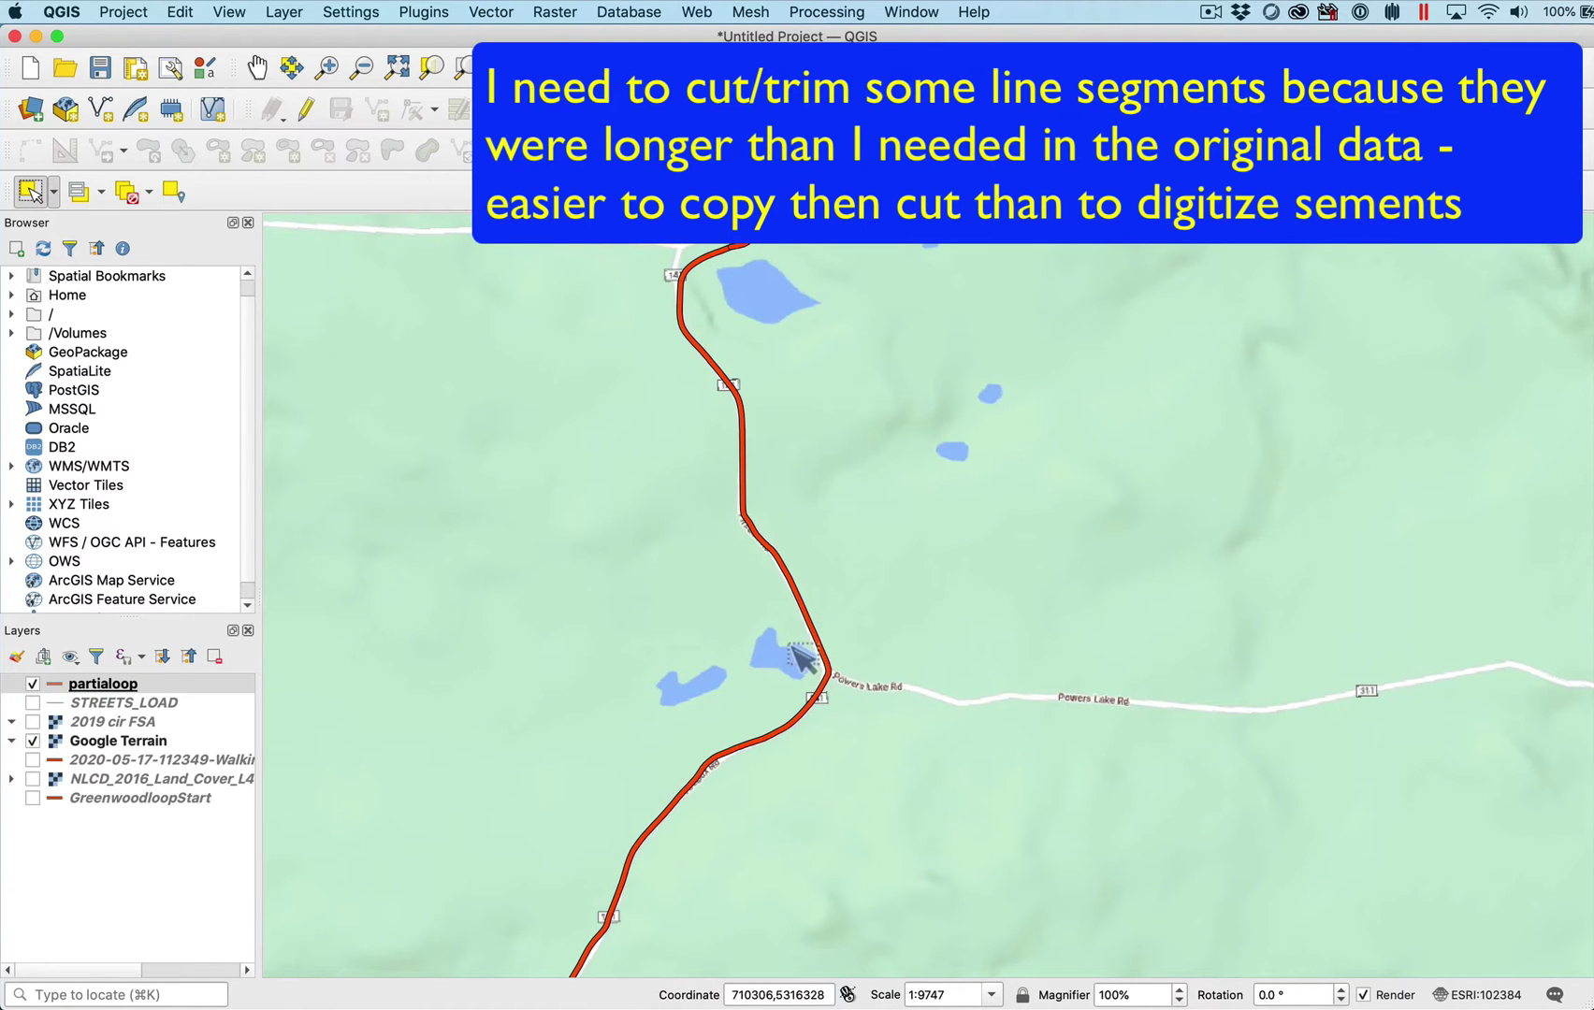
left_click_drag(810, 647, 875, 711)
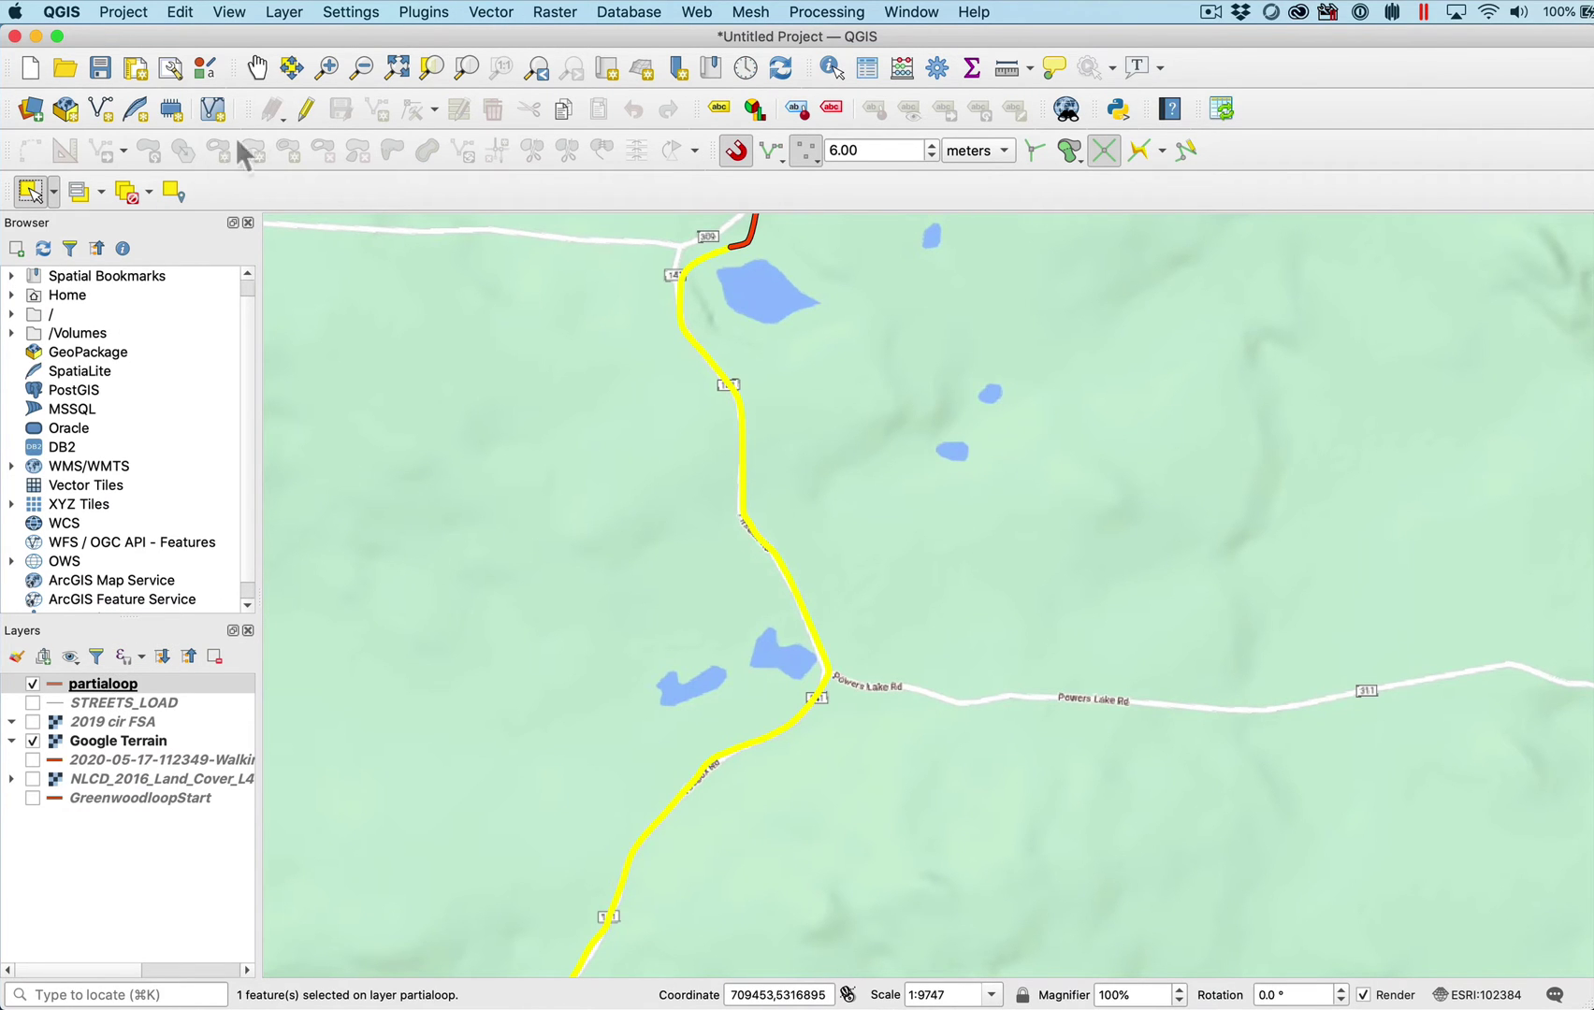
left_click(306, 110)
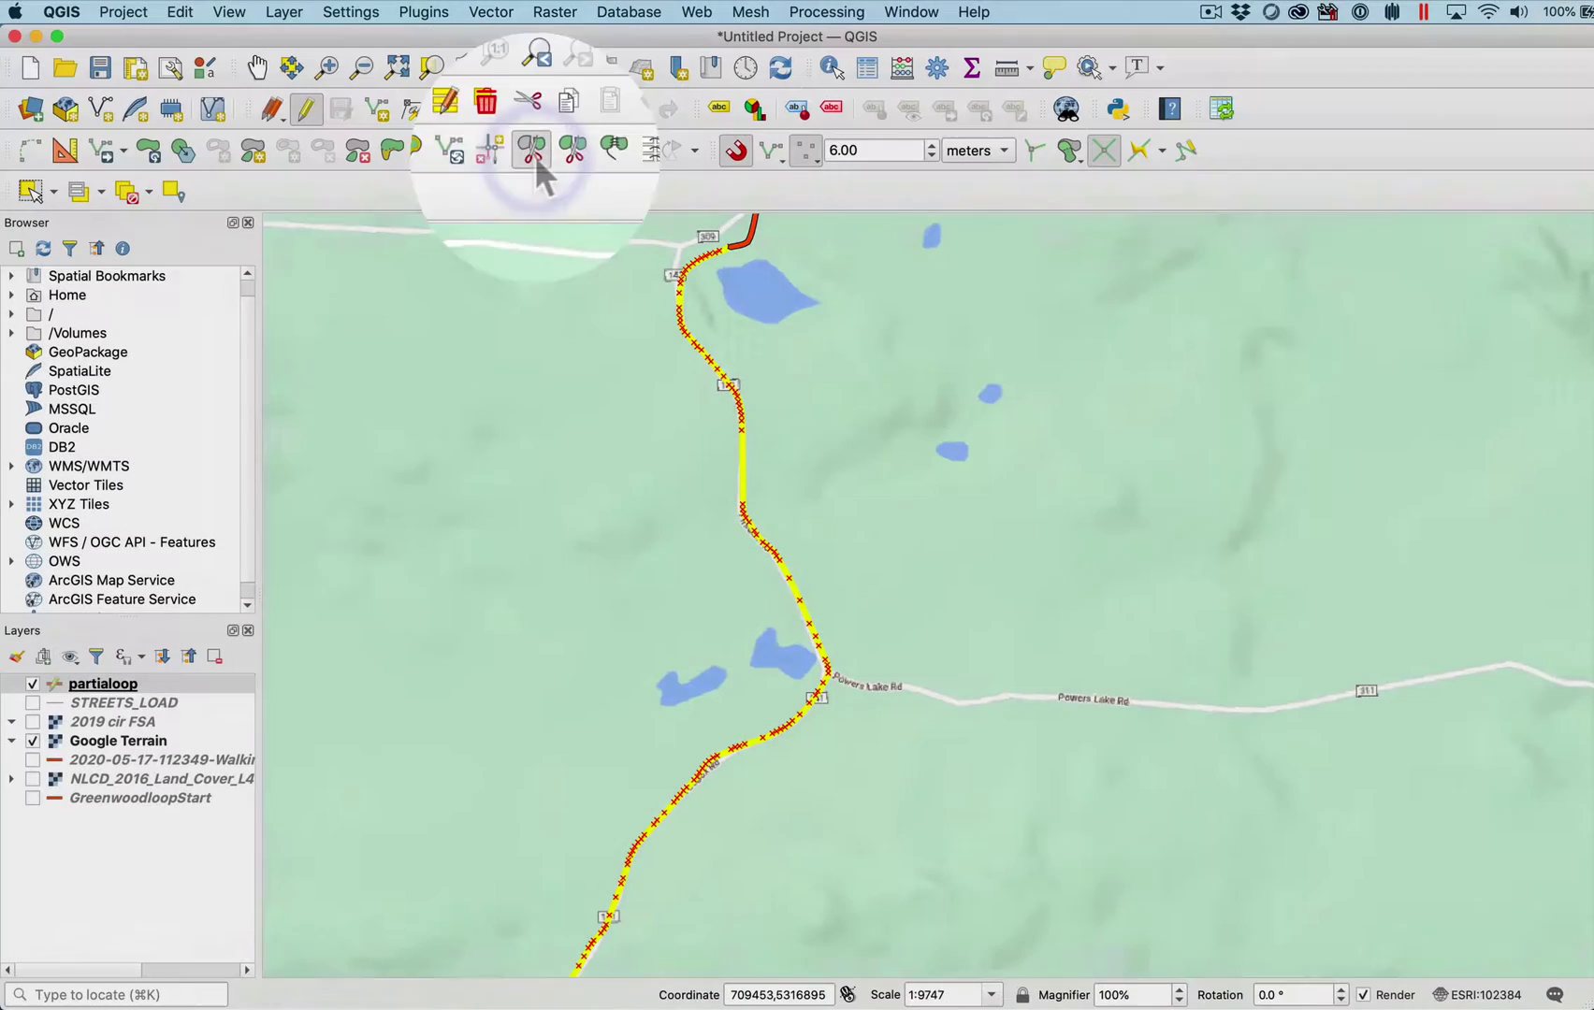
Step: Split the partialoop road with a cut line across the Powers Lake Rd junction
left_click(532, 150)
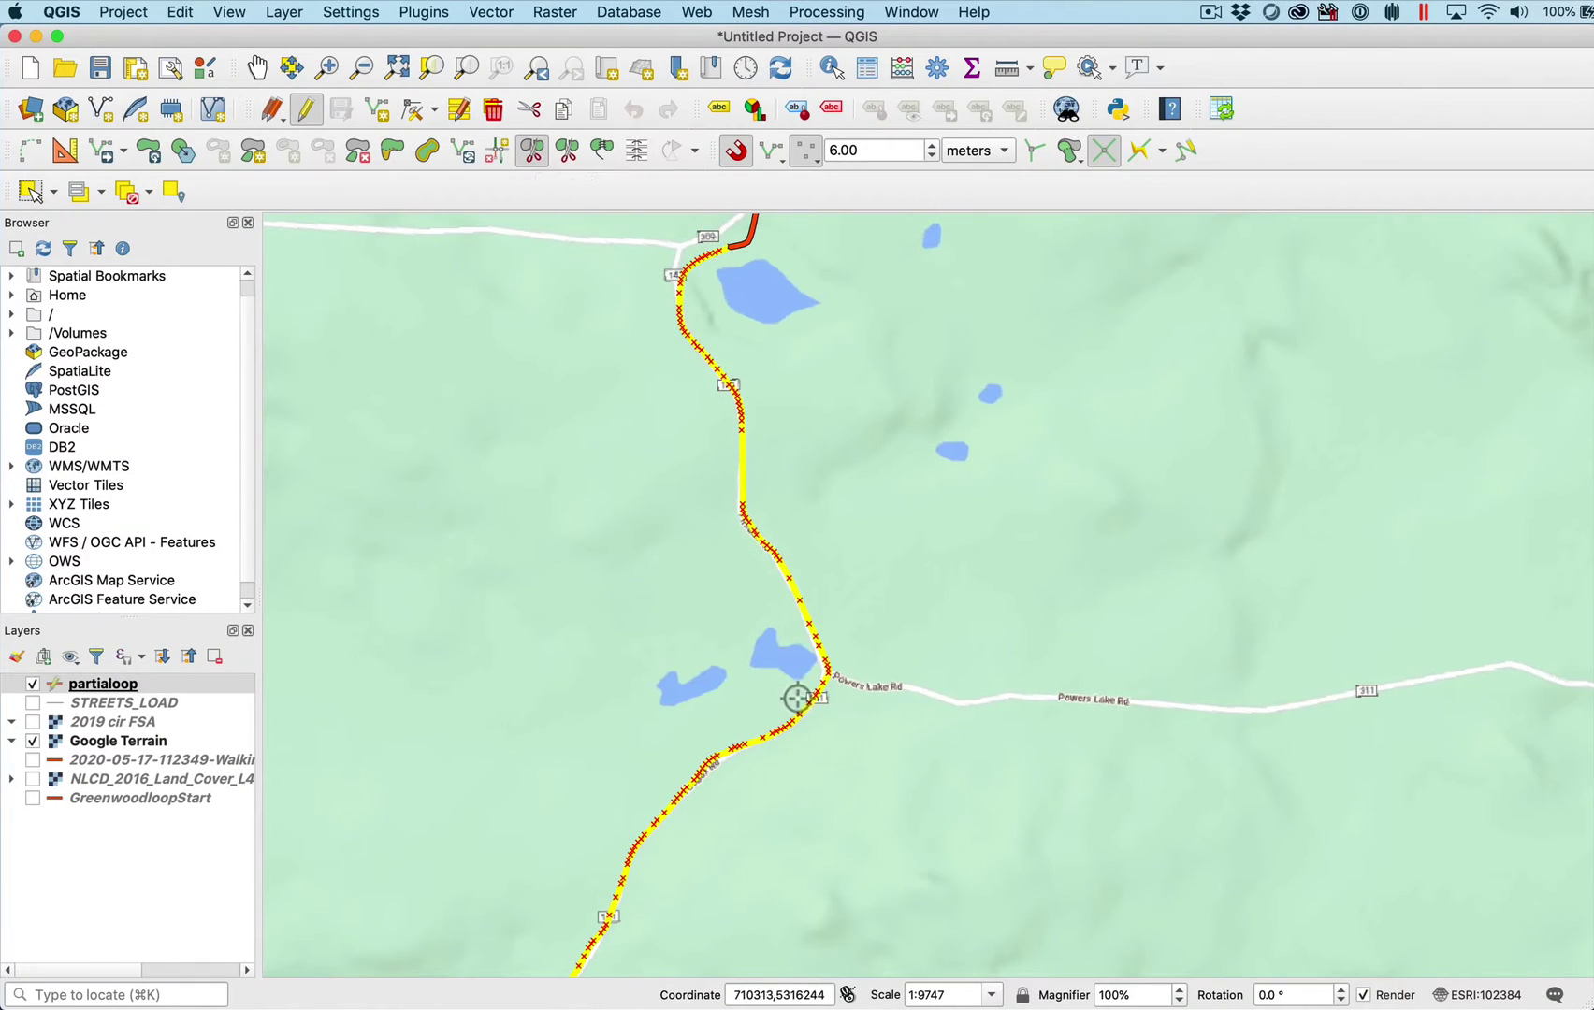
left_click(790, 661)
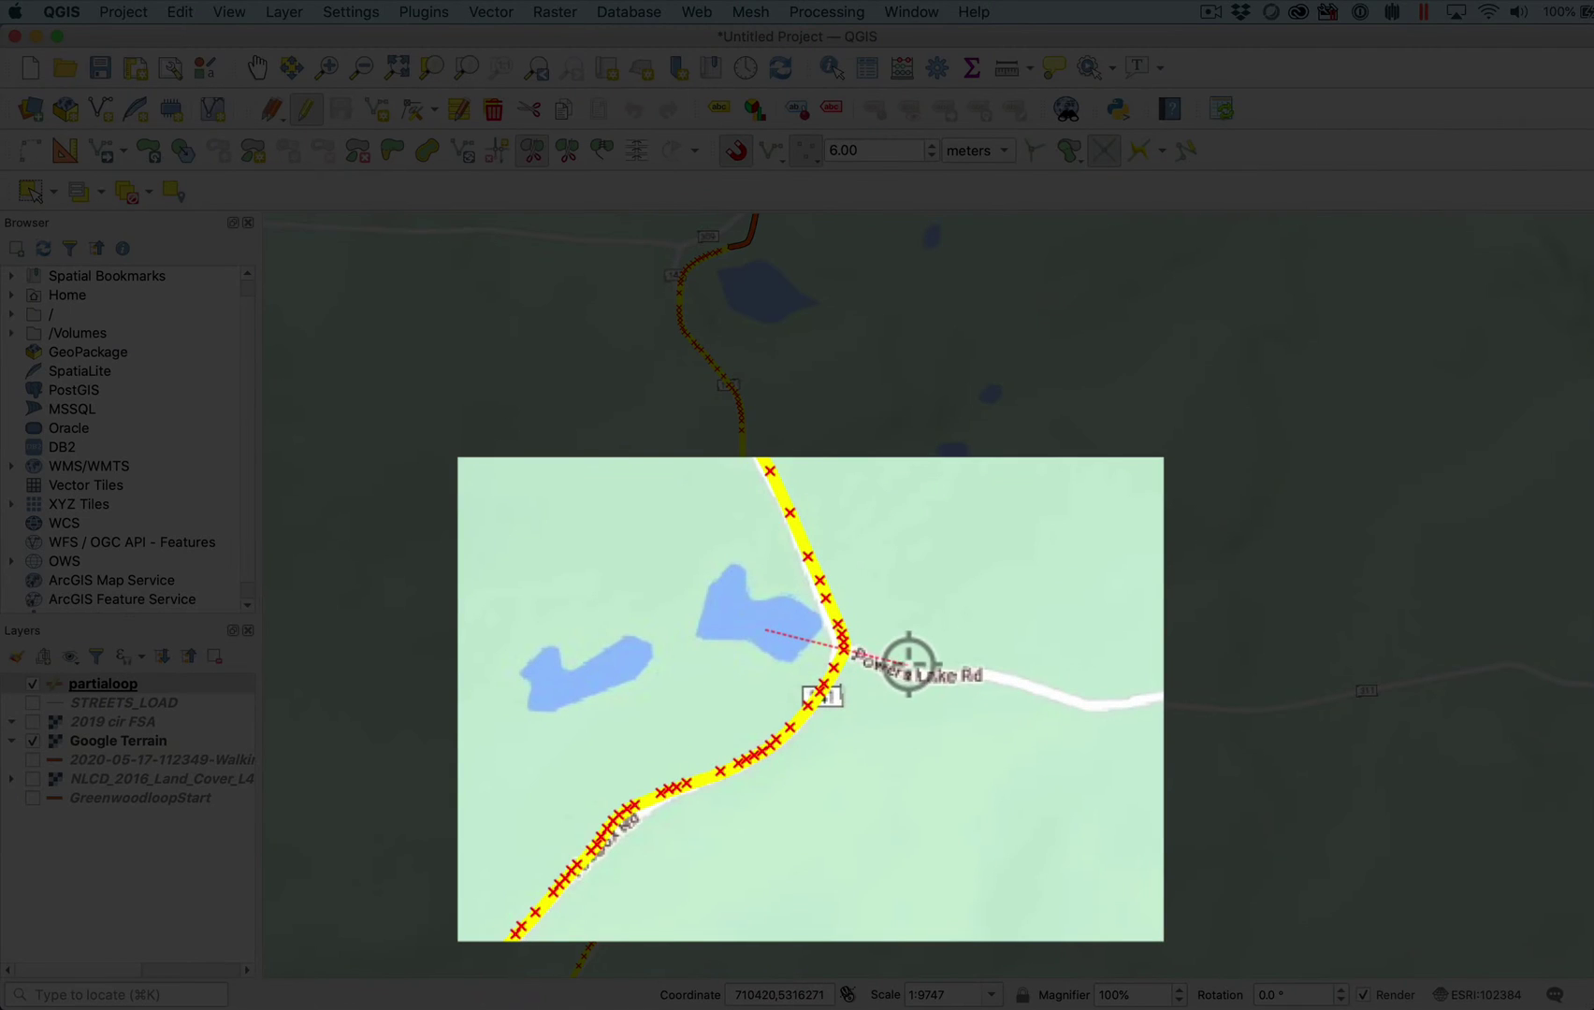
left_click(930, 667)
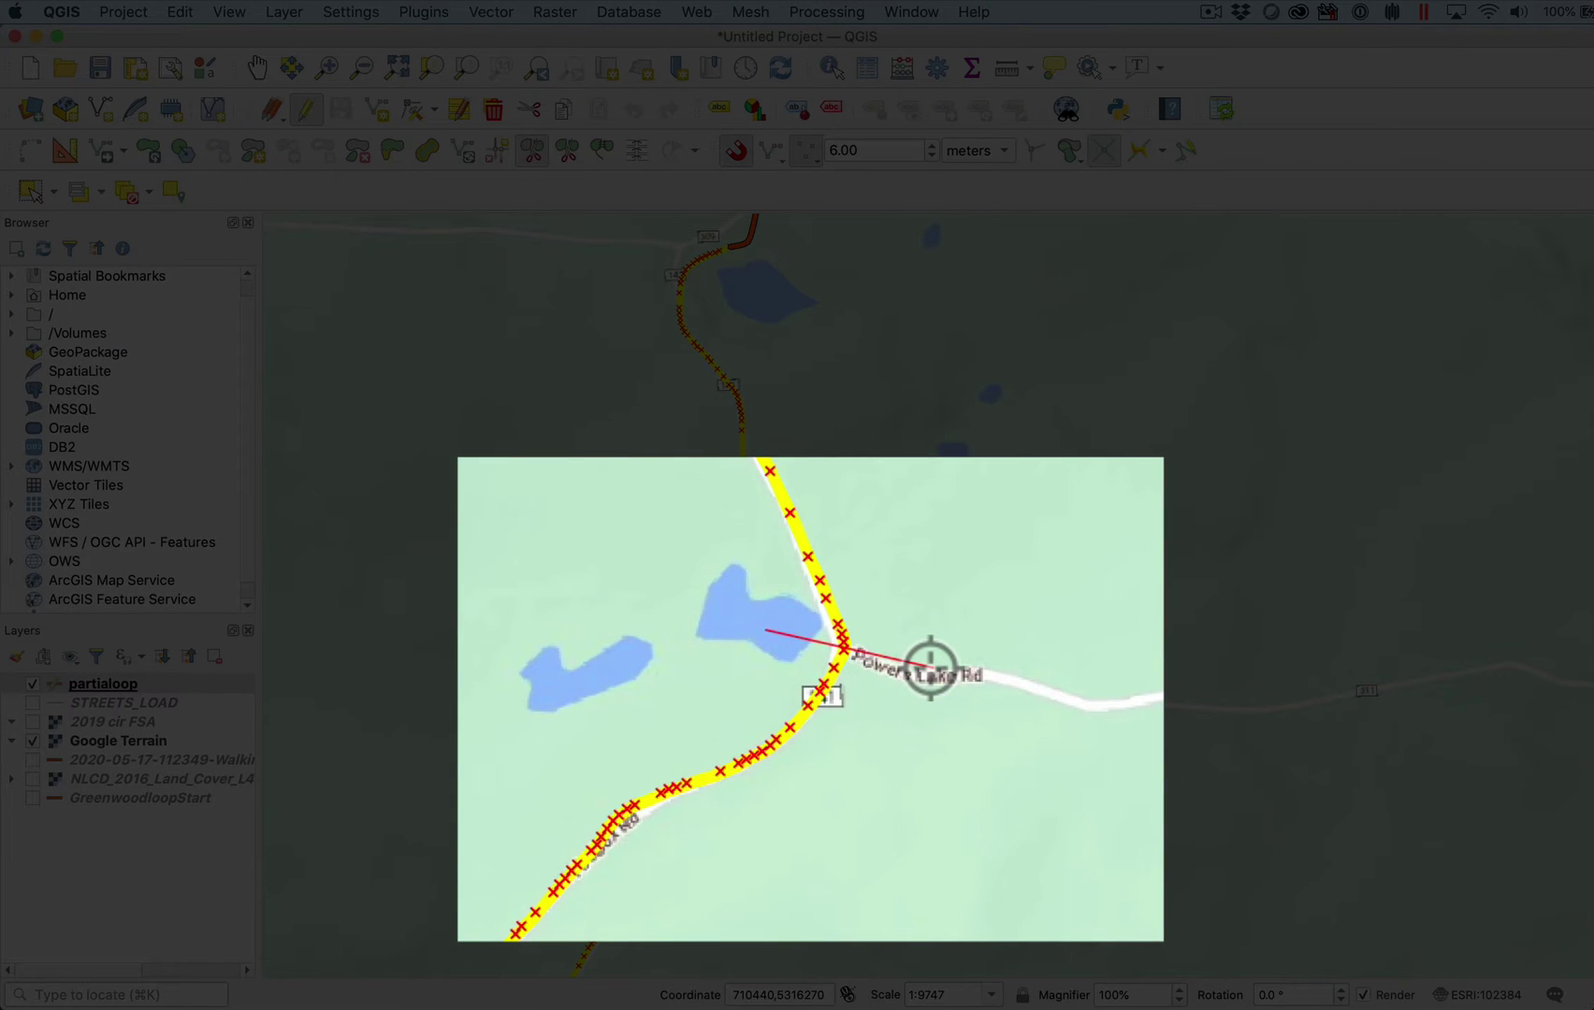
right_click(930, 667)
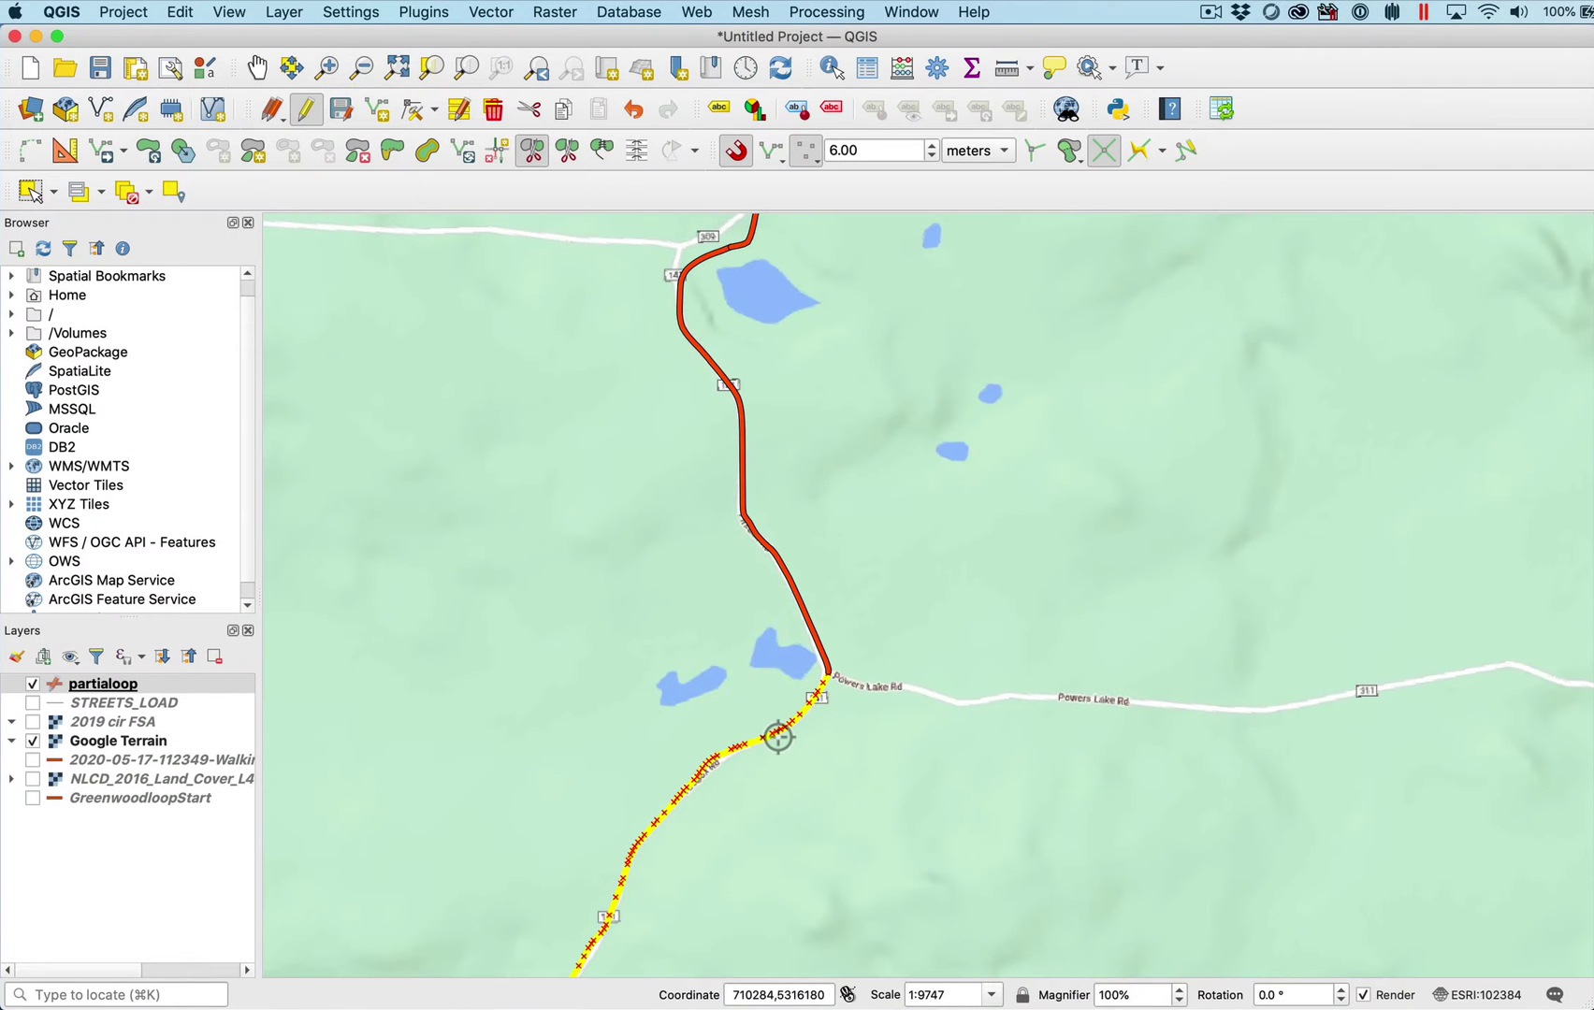
right_click(760, 732)
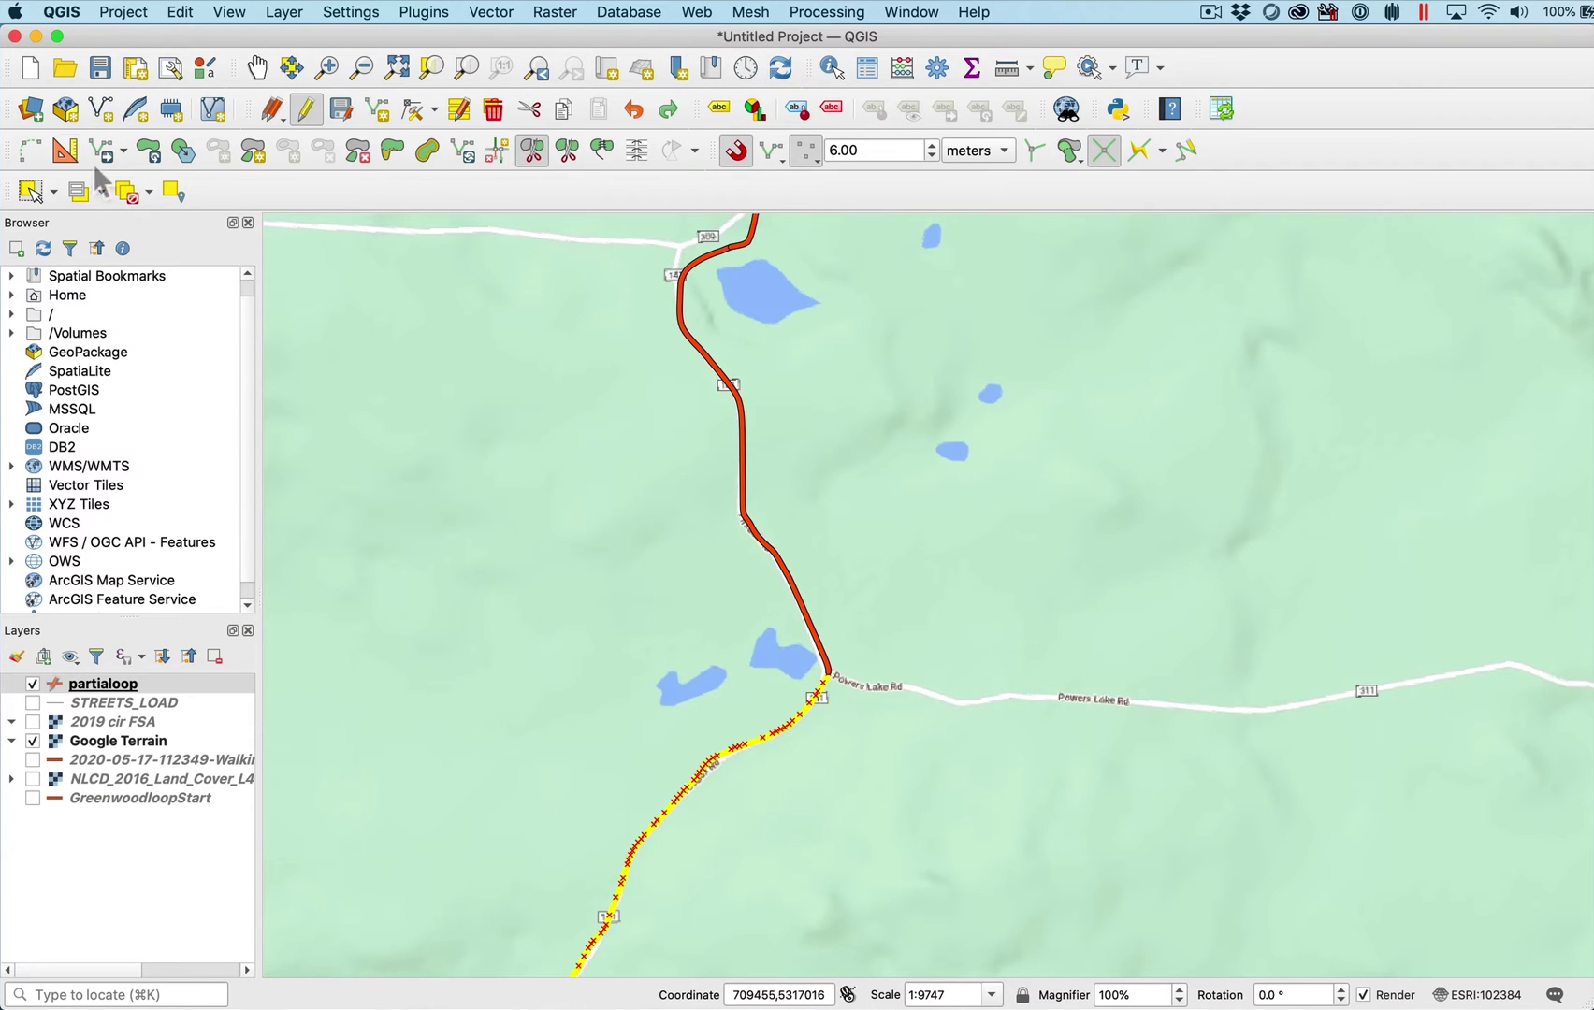
Step: Select the road section south of the junction and delete it
left_click(31, 192)
left_click(608, 621)
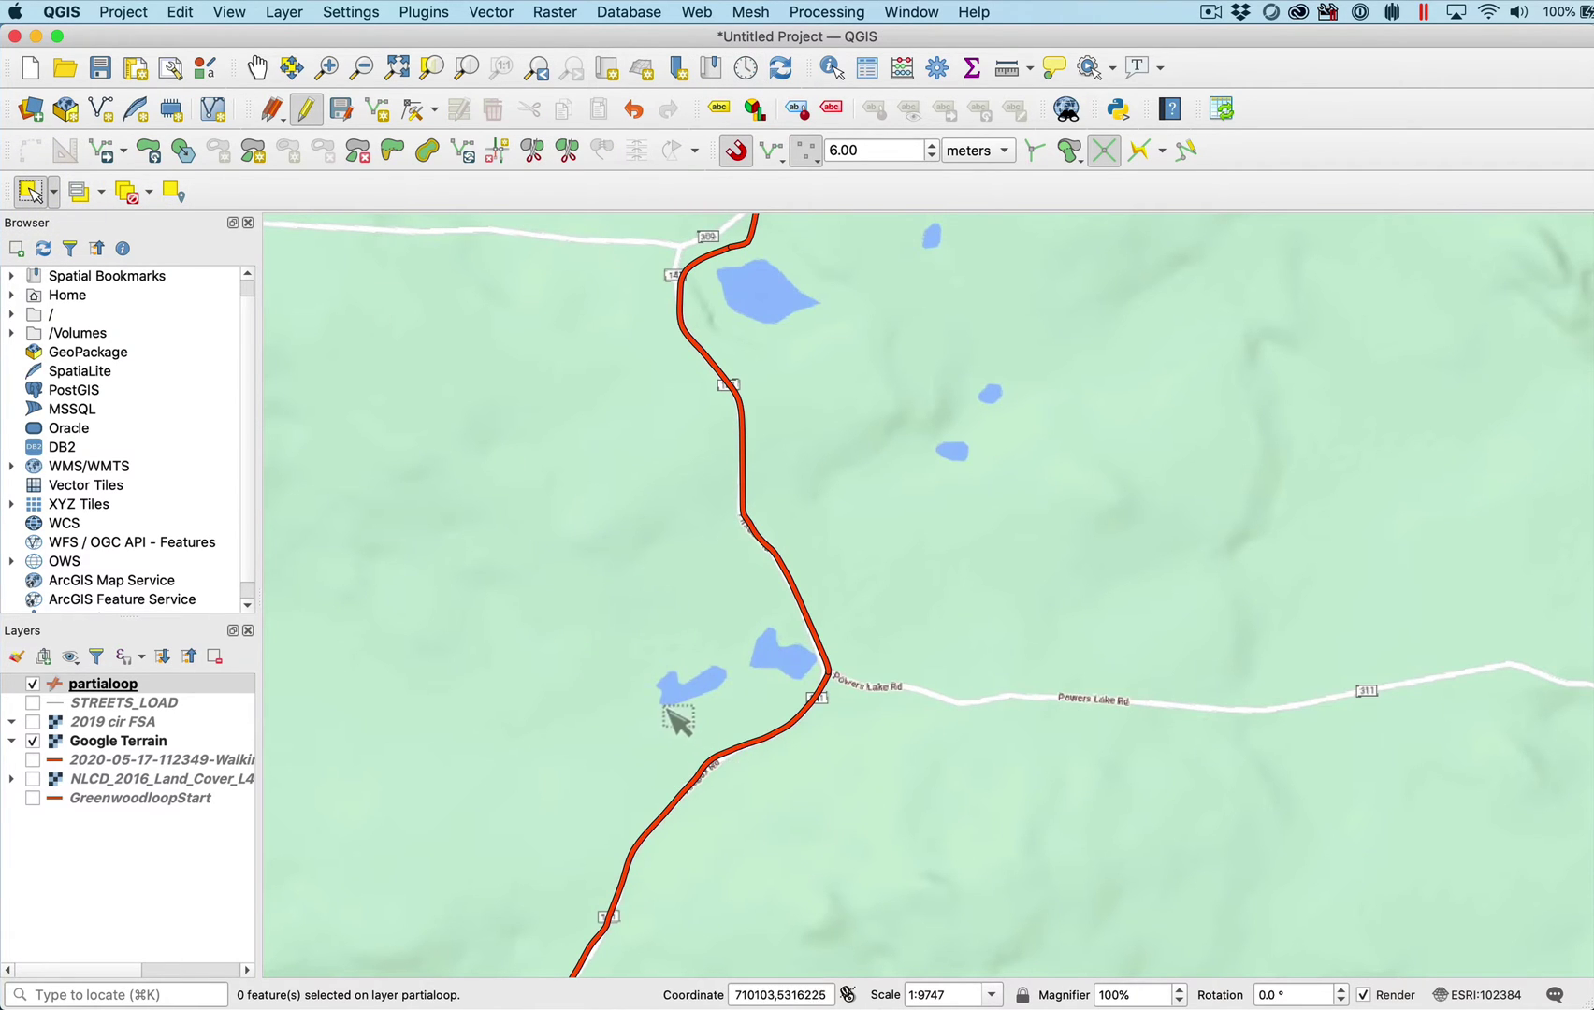
left_click_drag(669, 711, 758, 807)
key("Delete")
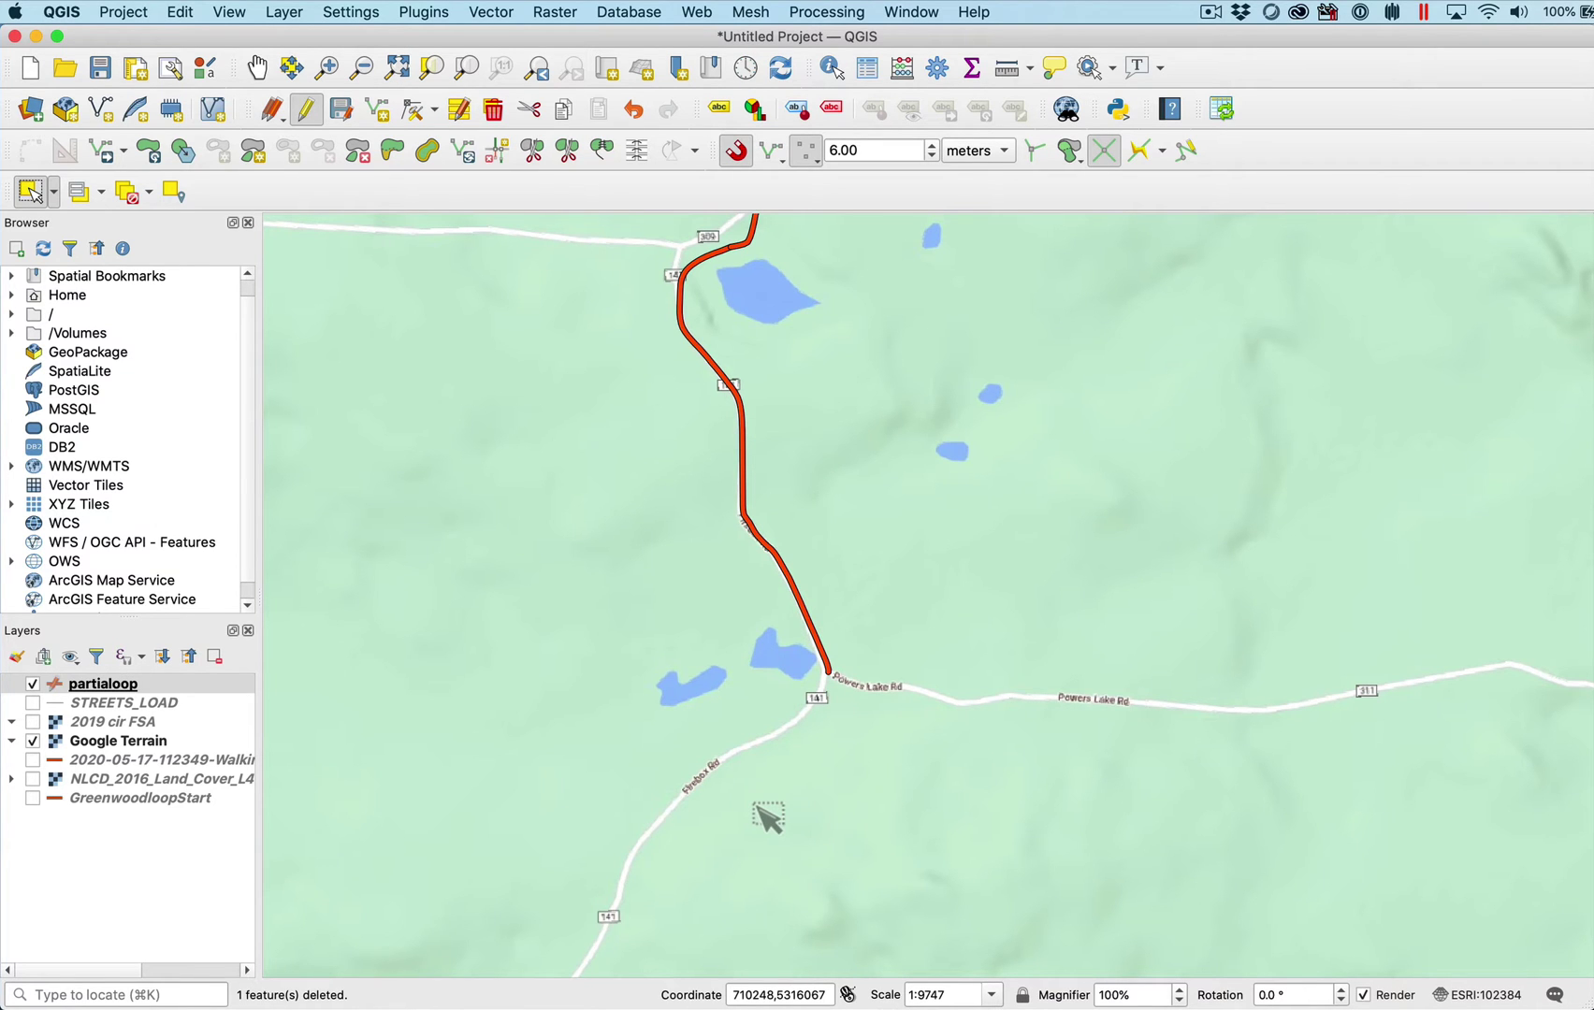
Step: Split the eastern partialoop road at its Powers Lake Rd junction
scroll(1273, 833, "down", 2)
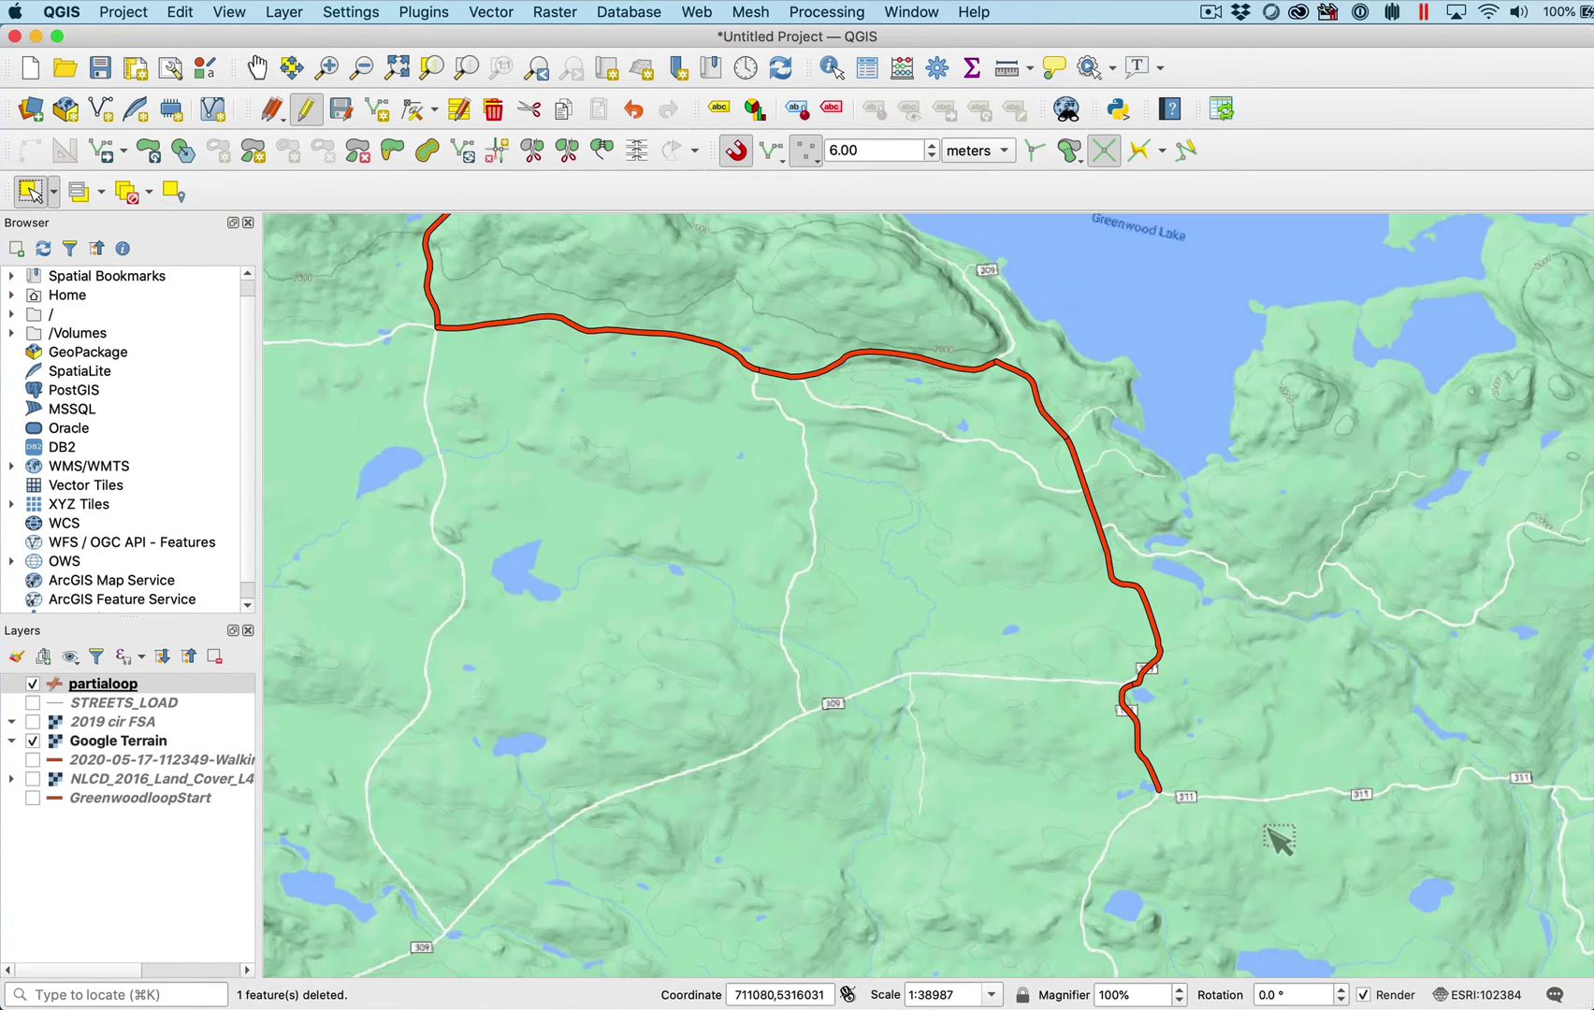
key("Right")
key("Right")
key("Right")
key("Right")
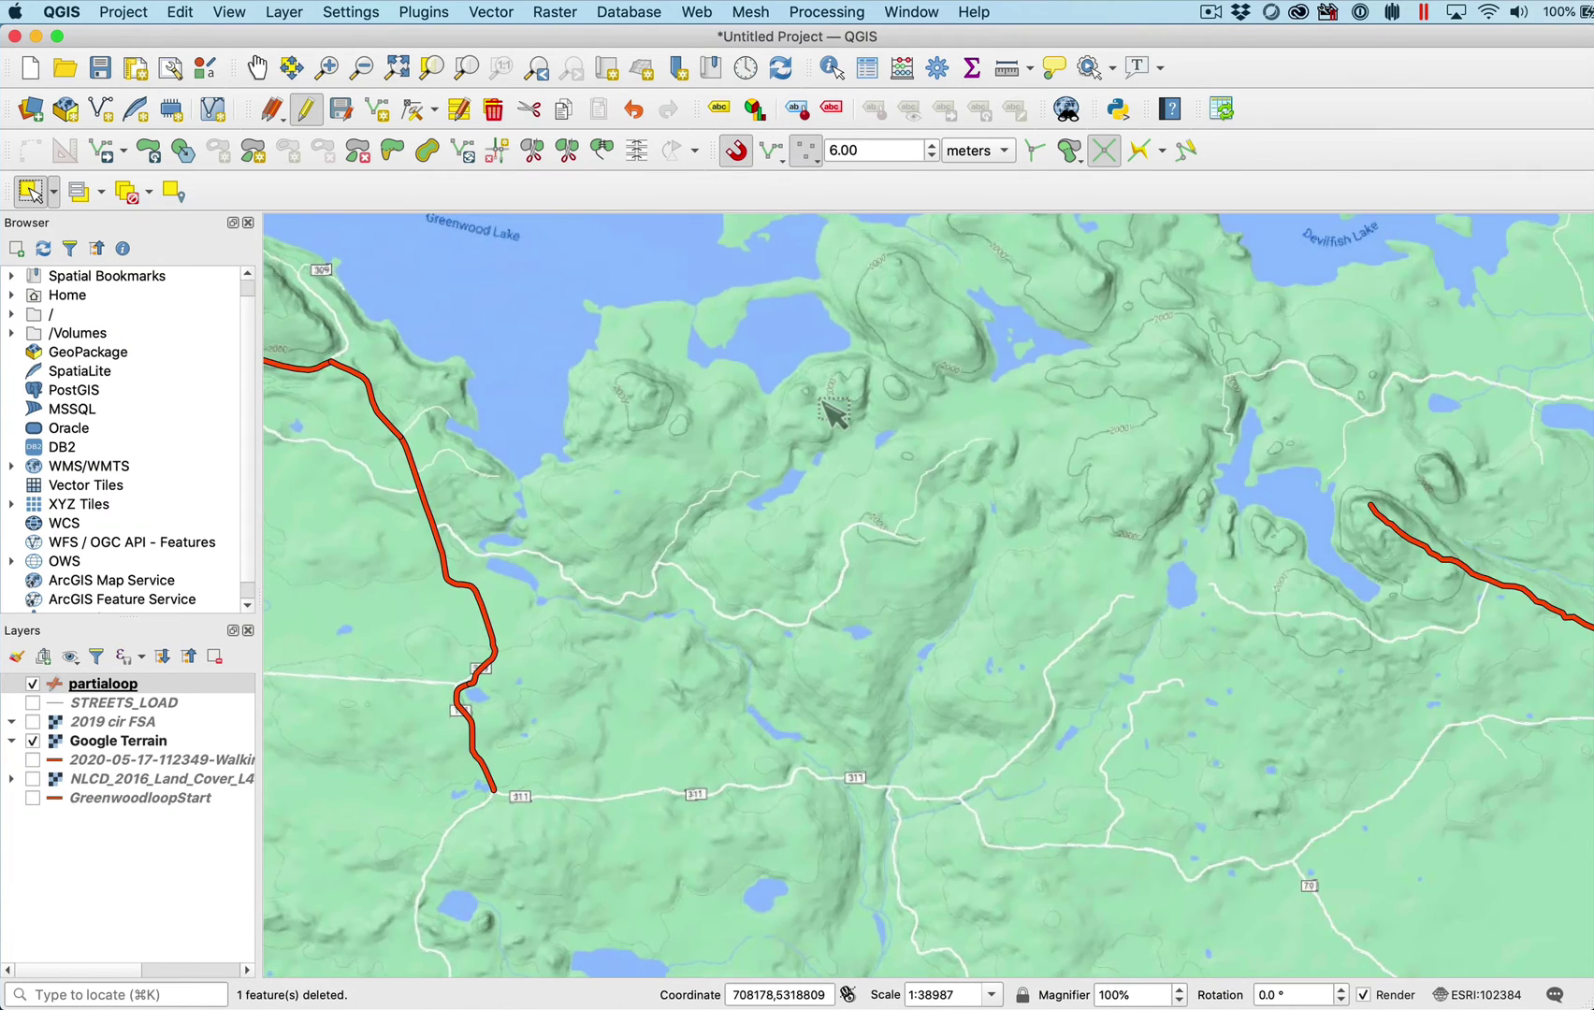
key("Right")
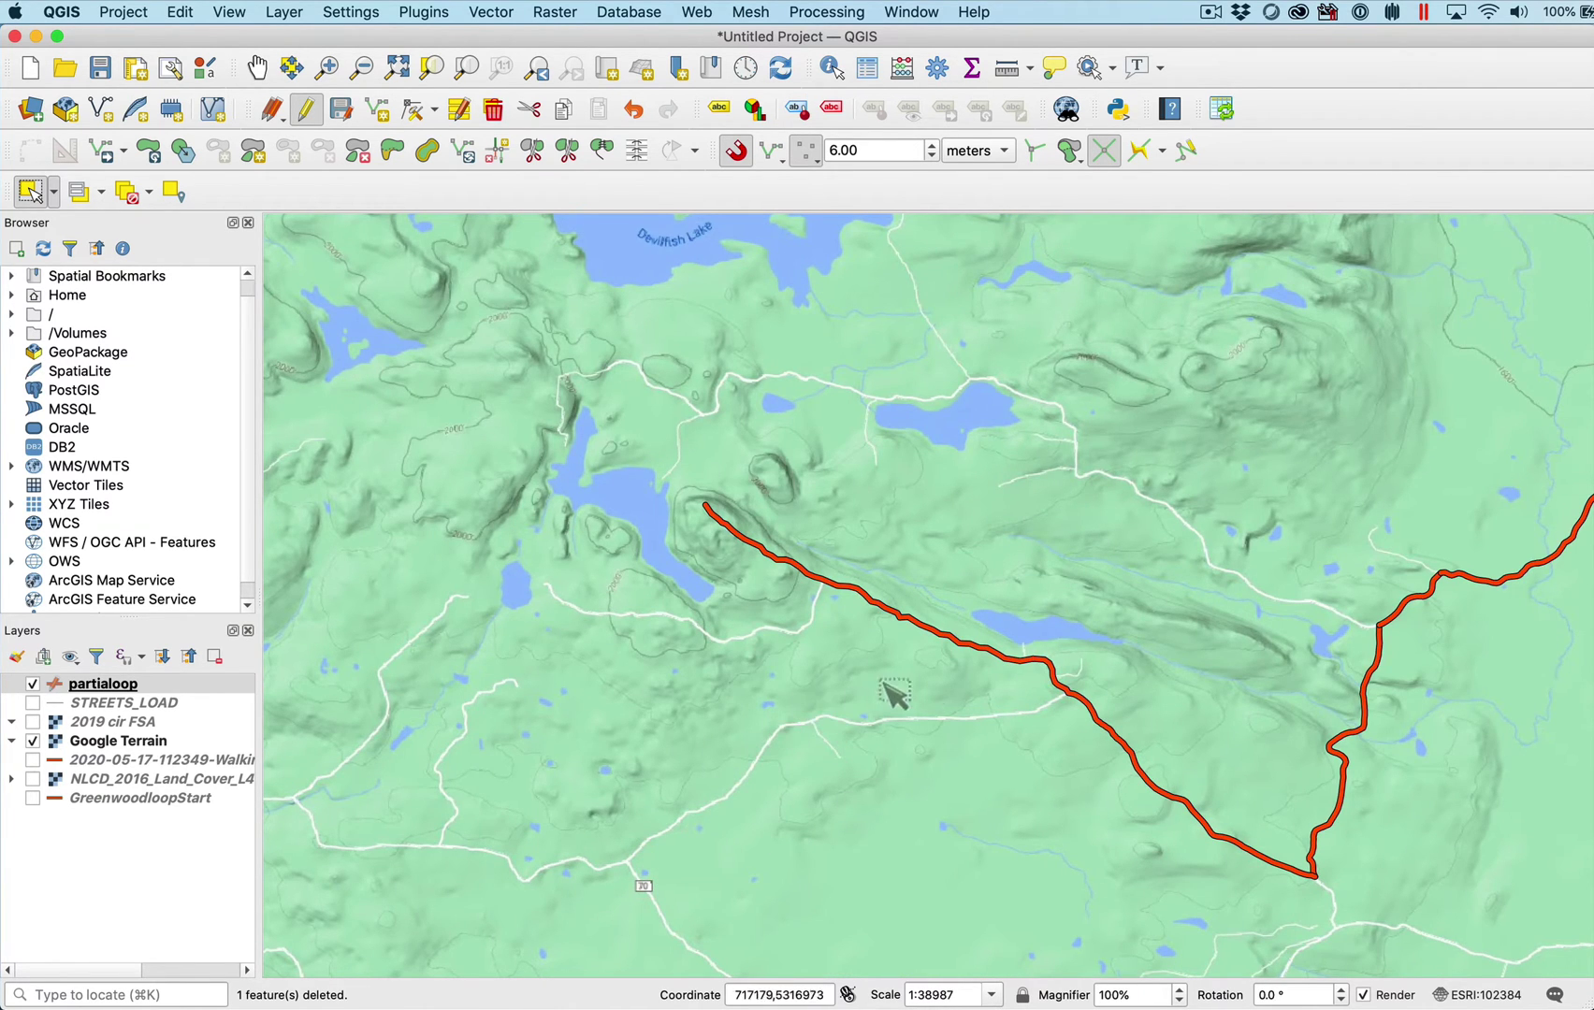
scroll(1085, 683, "up", 3)
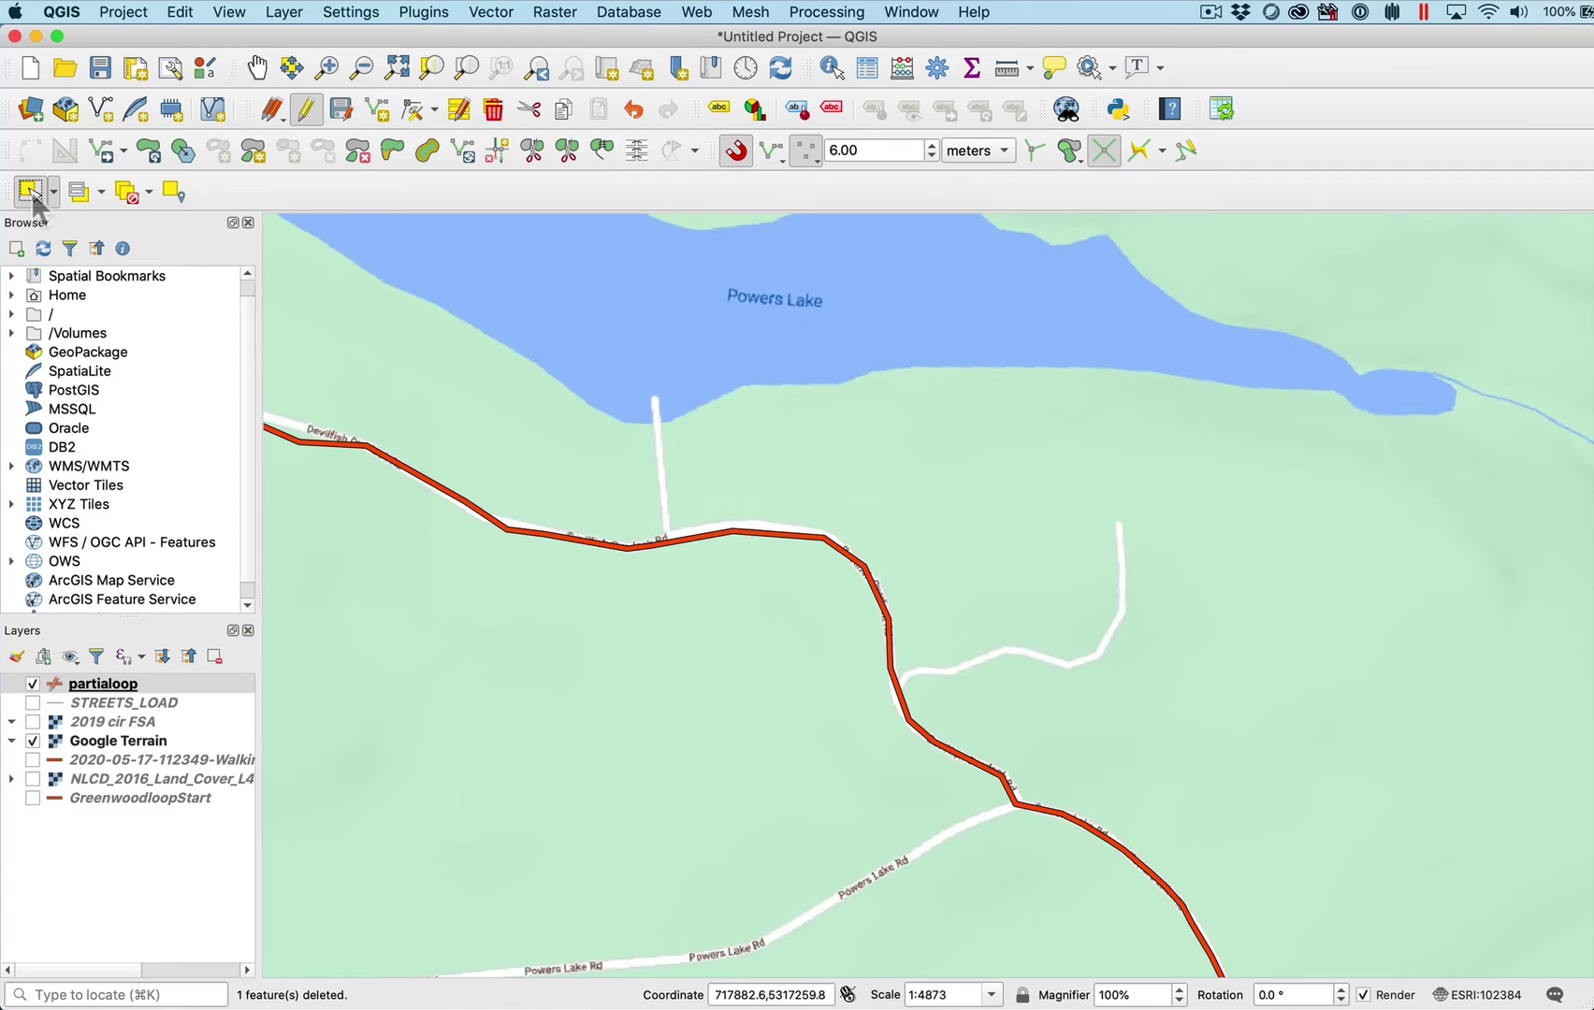
left_click_drag(968, 730, 1039, 850)
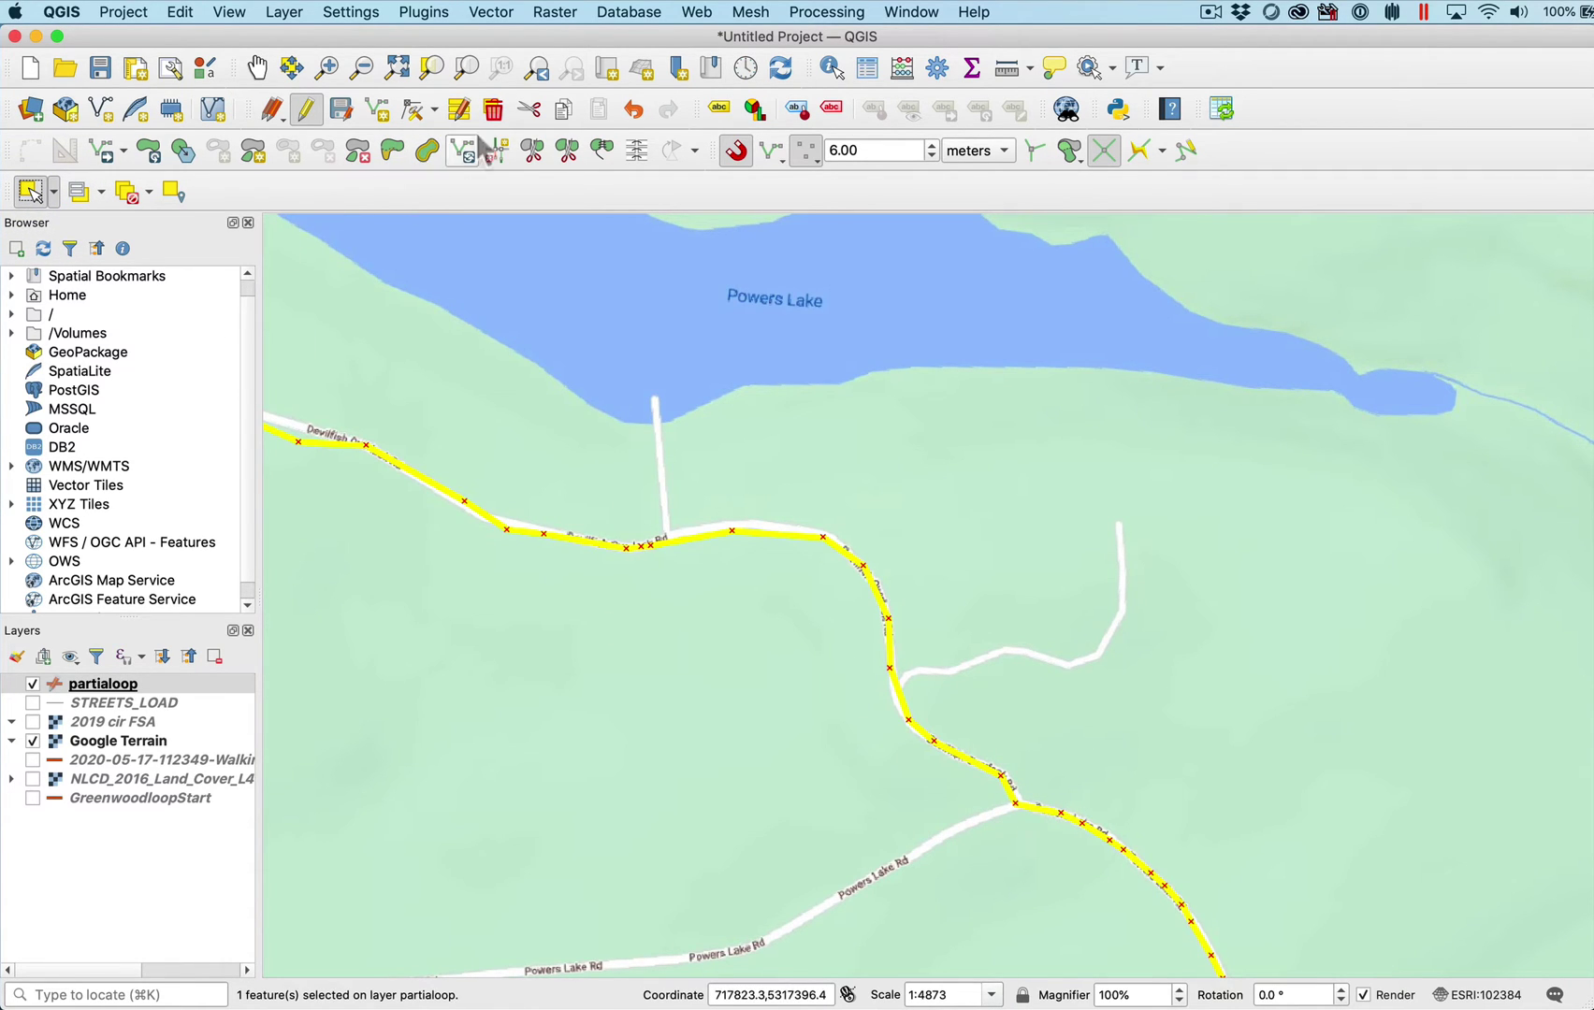
left_click(532, 150)
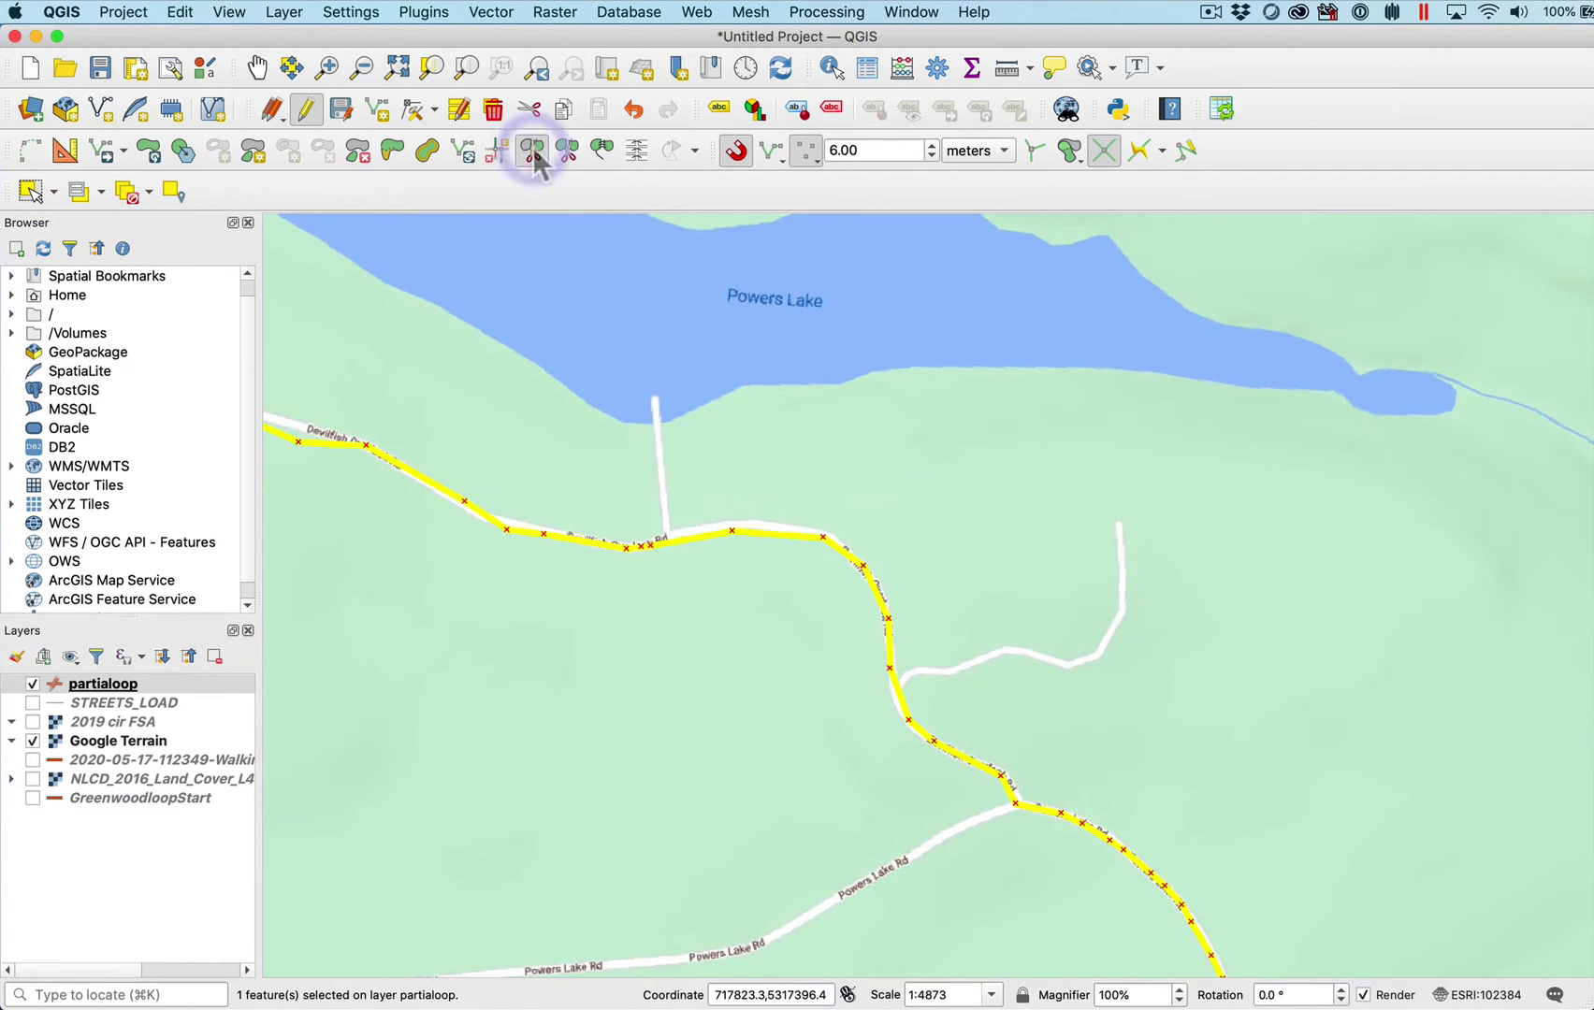
left_click(1051, 773)
left_click(1016, 804)
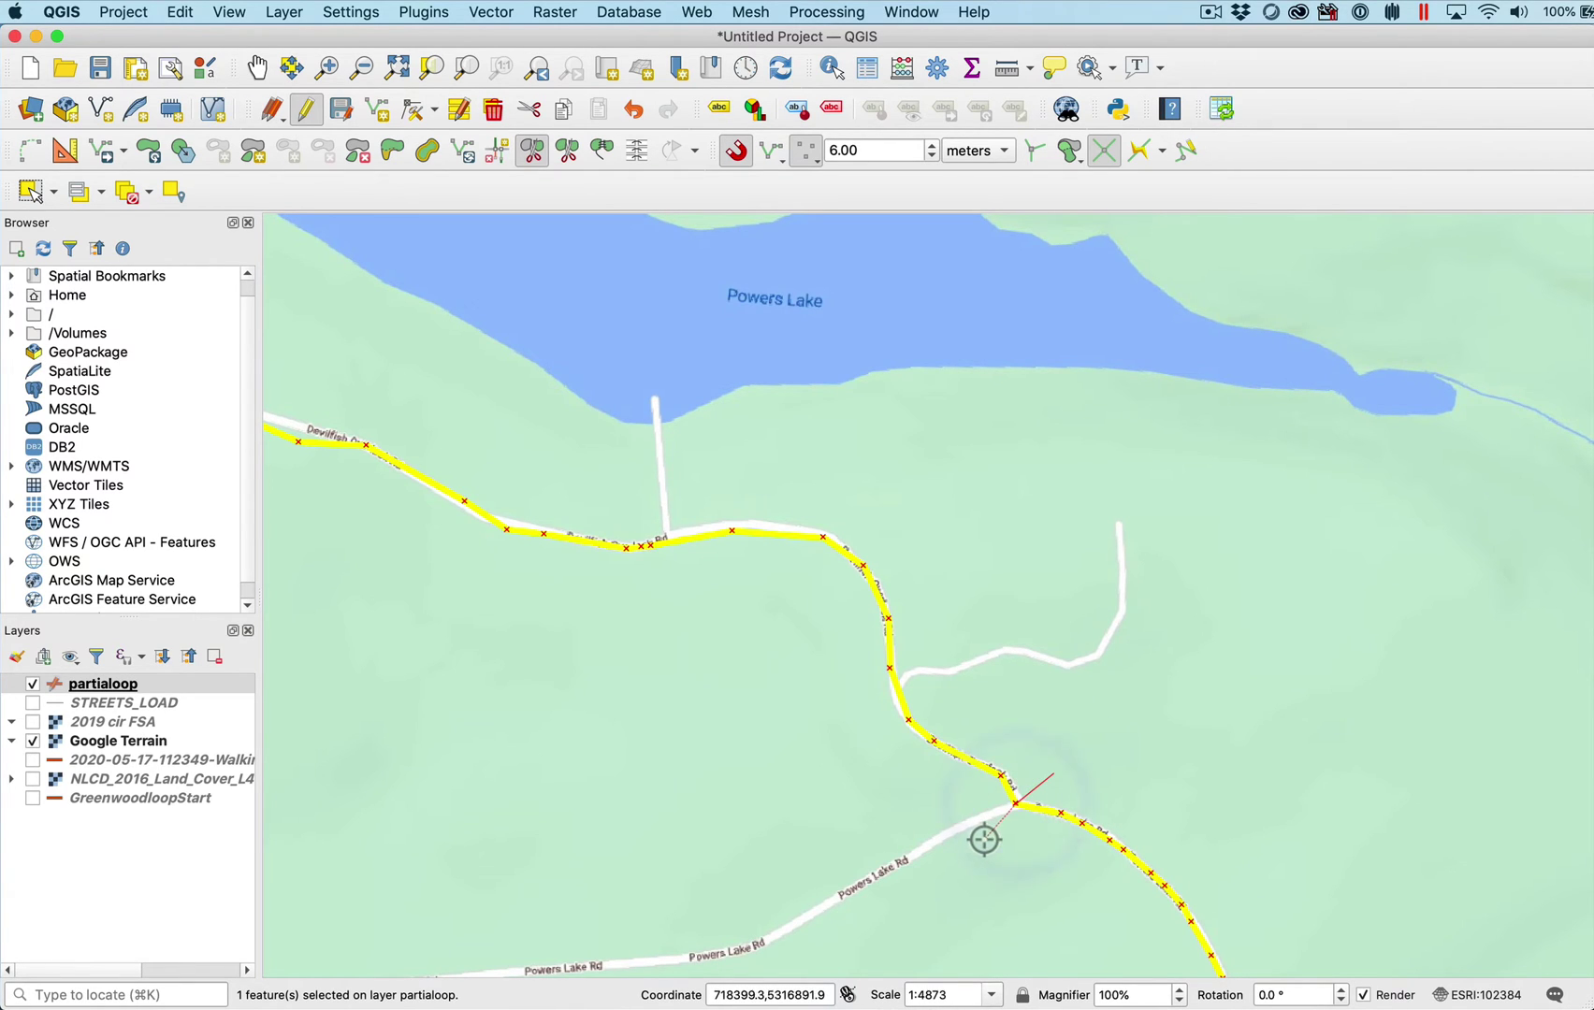
left_click(981, 840)
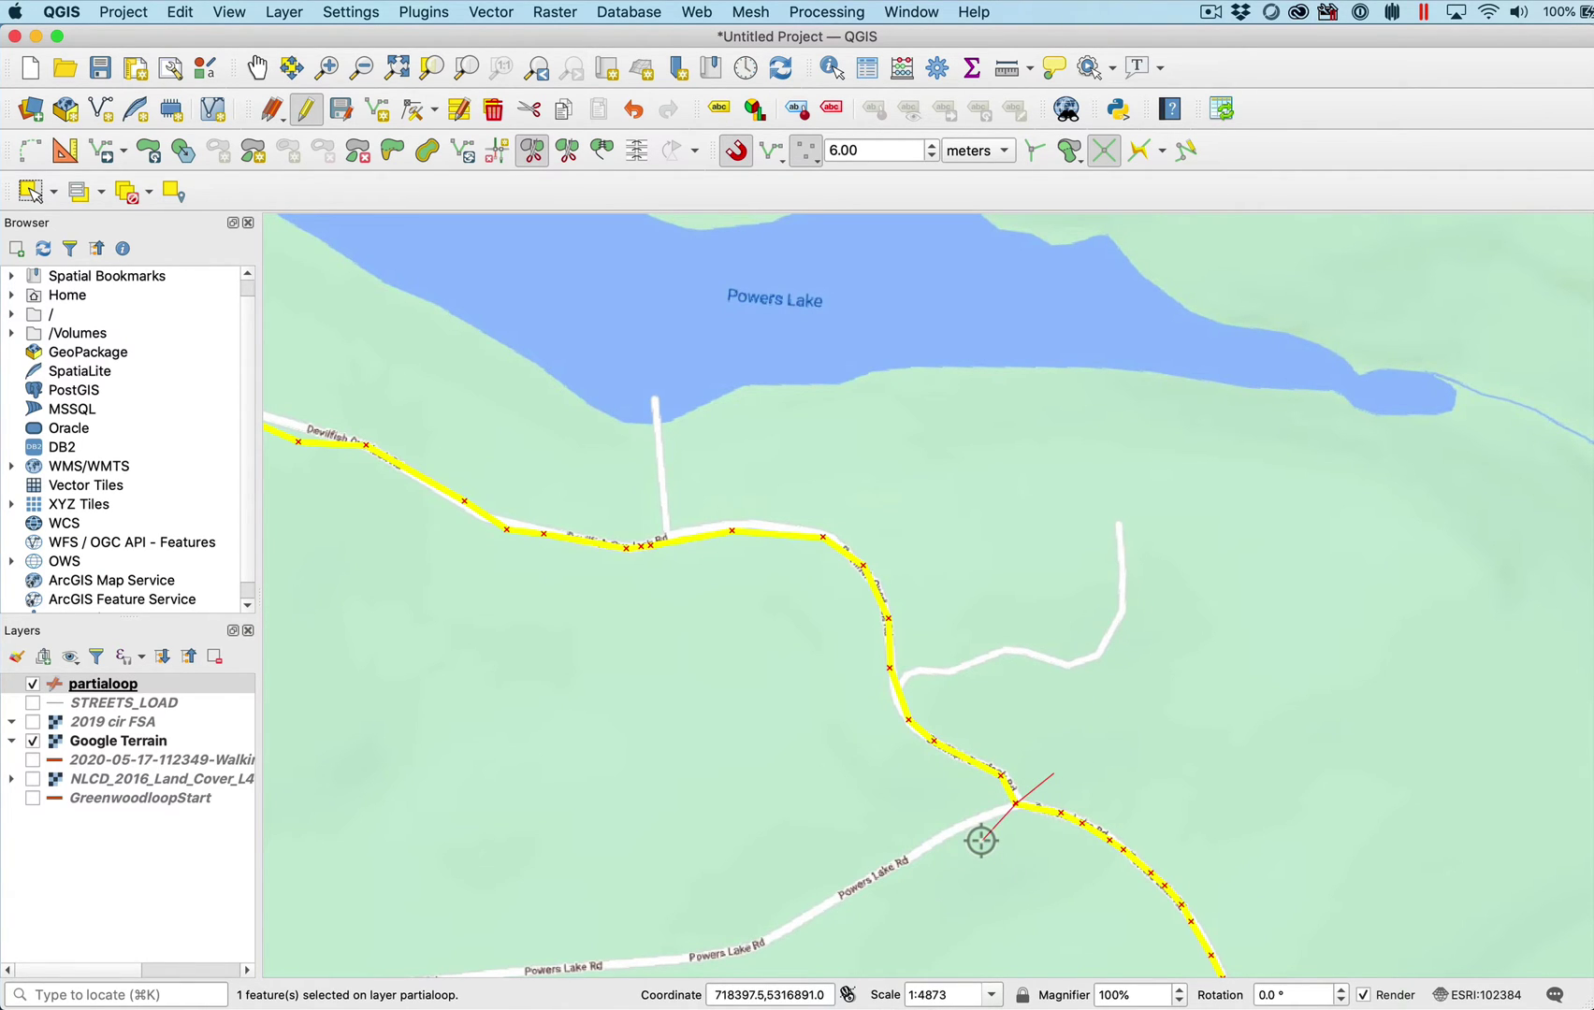
right_click(982, 840)
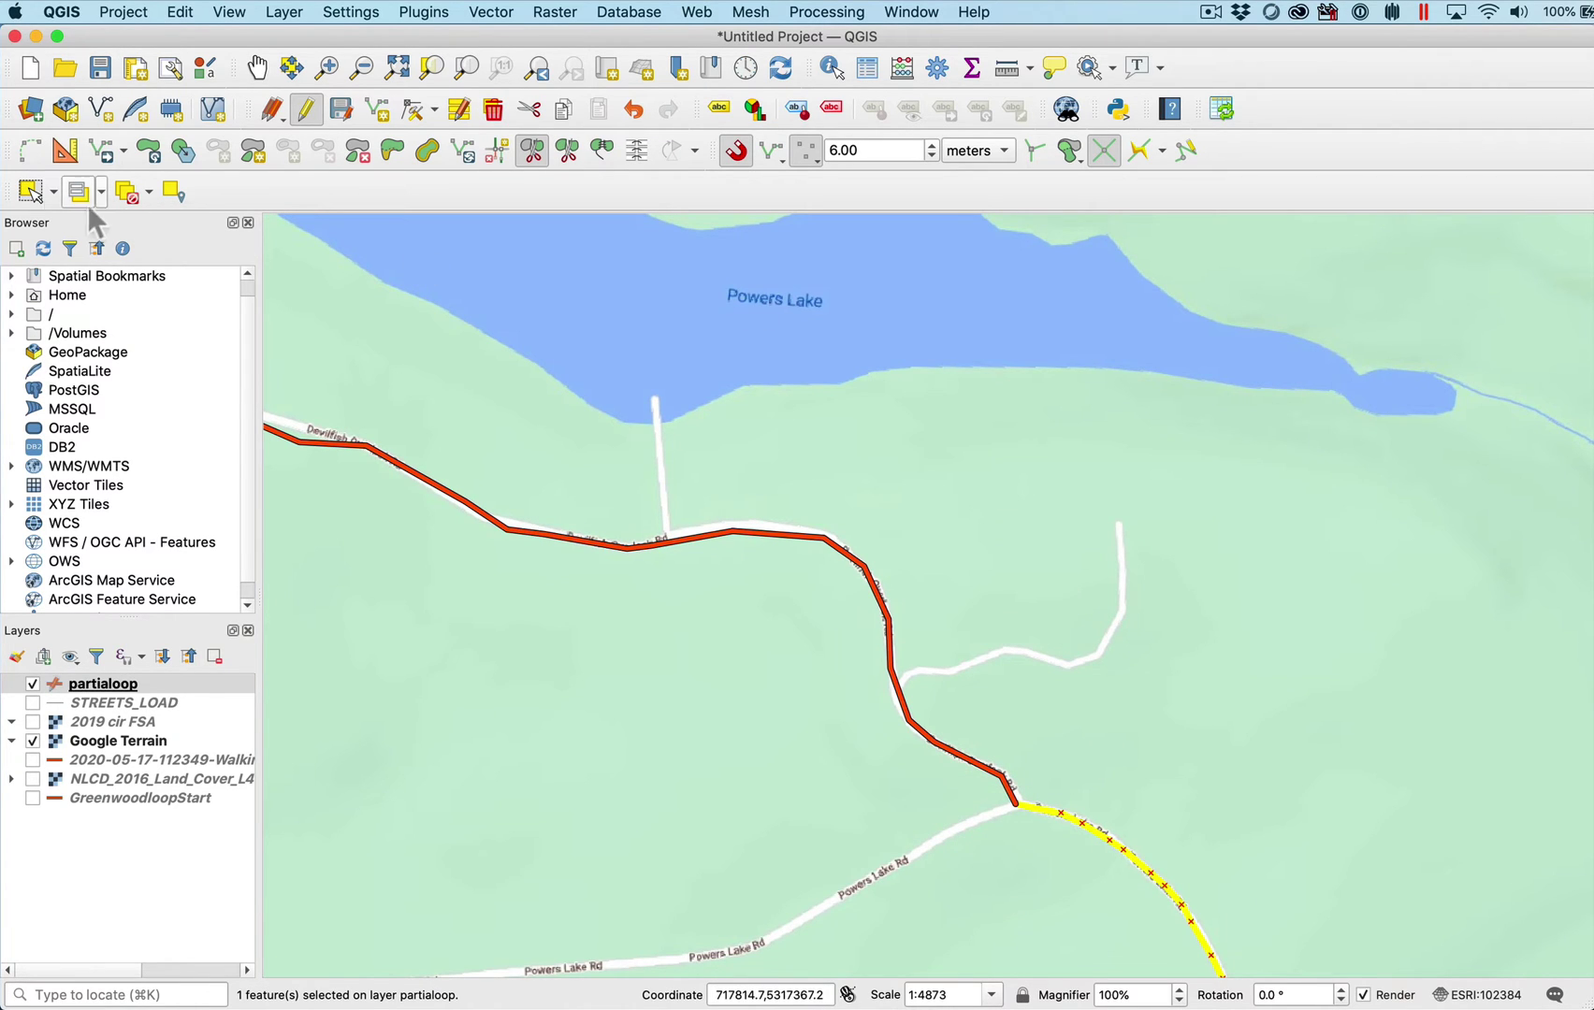
Step: Select the red stretch along Devilfish Overlook Rd and delete it
left_click(31, 192)
left_click_drag(541, 456, 667, 592)
key("Delete")
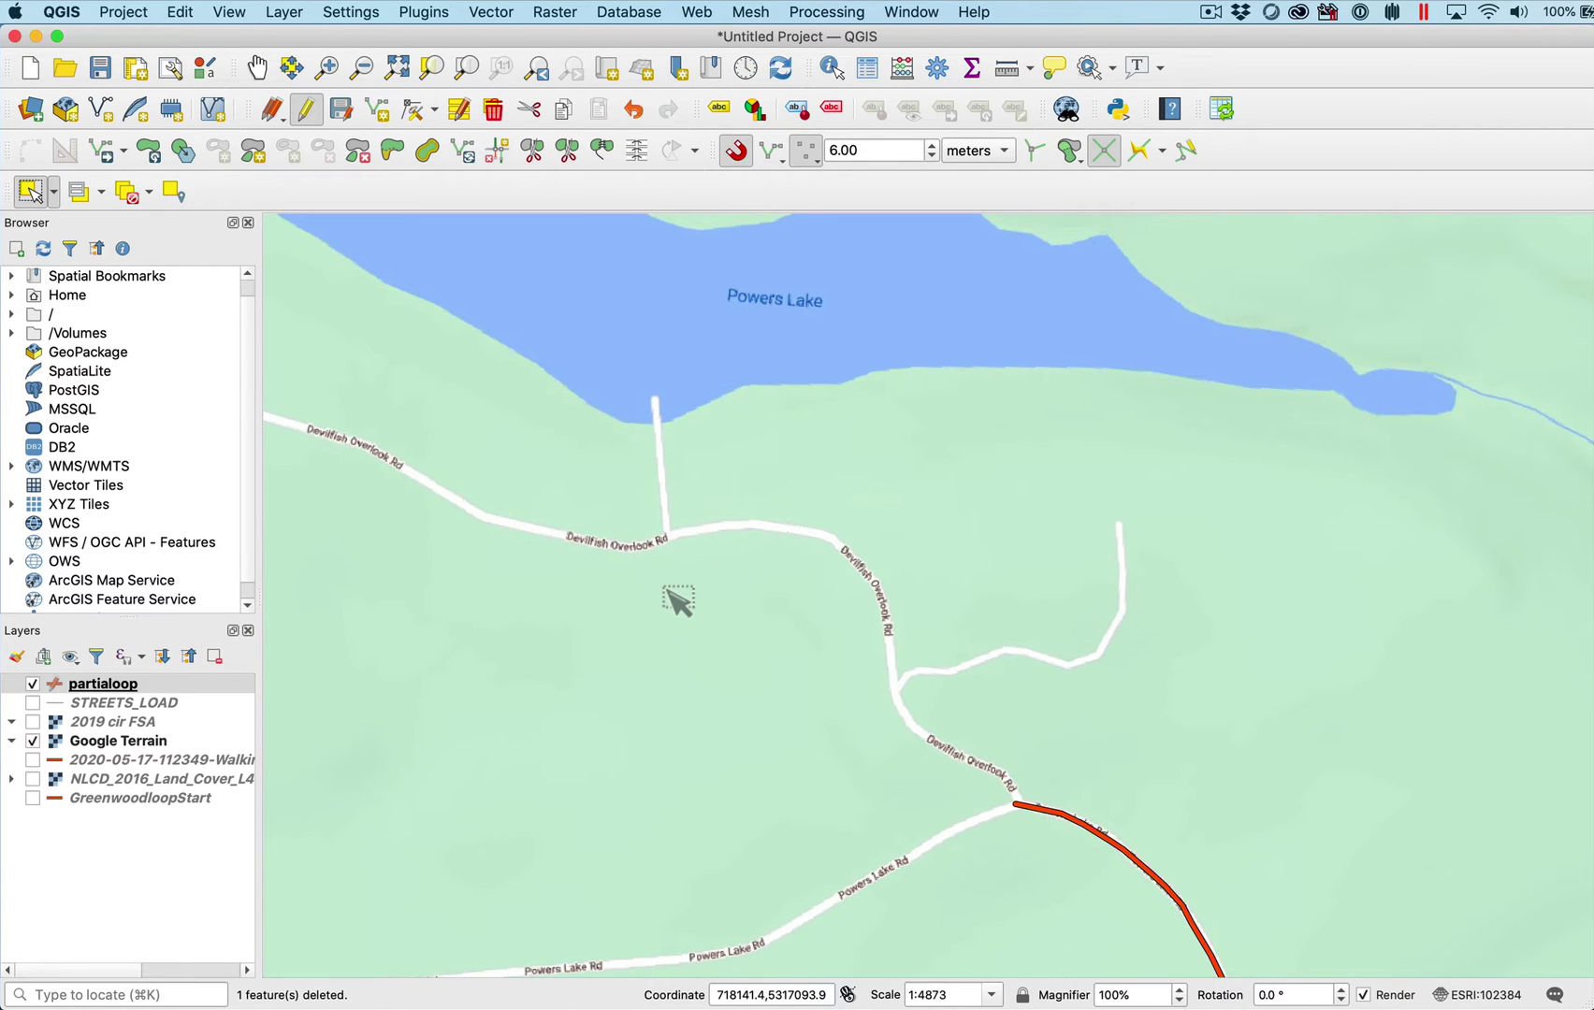
scroll(812, 655, "down", 3)
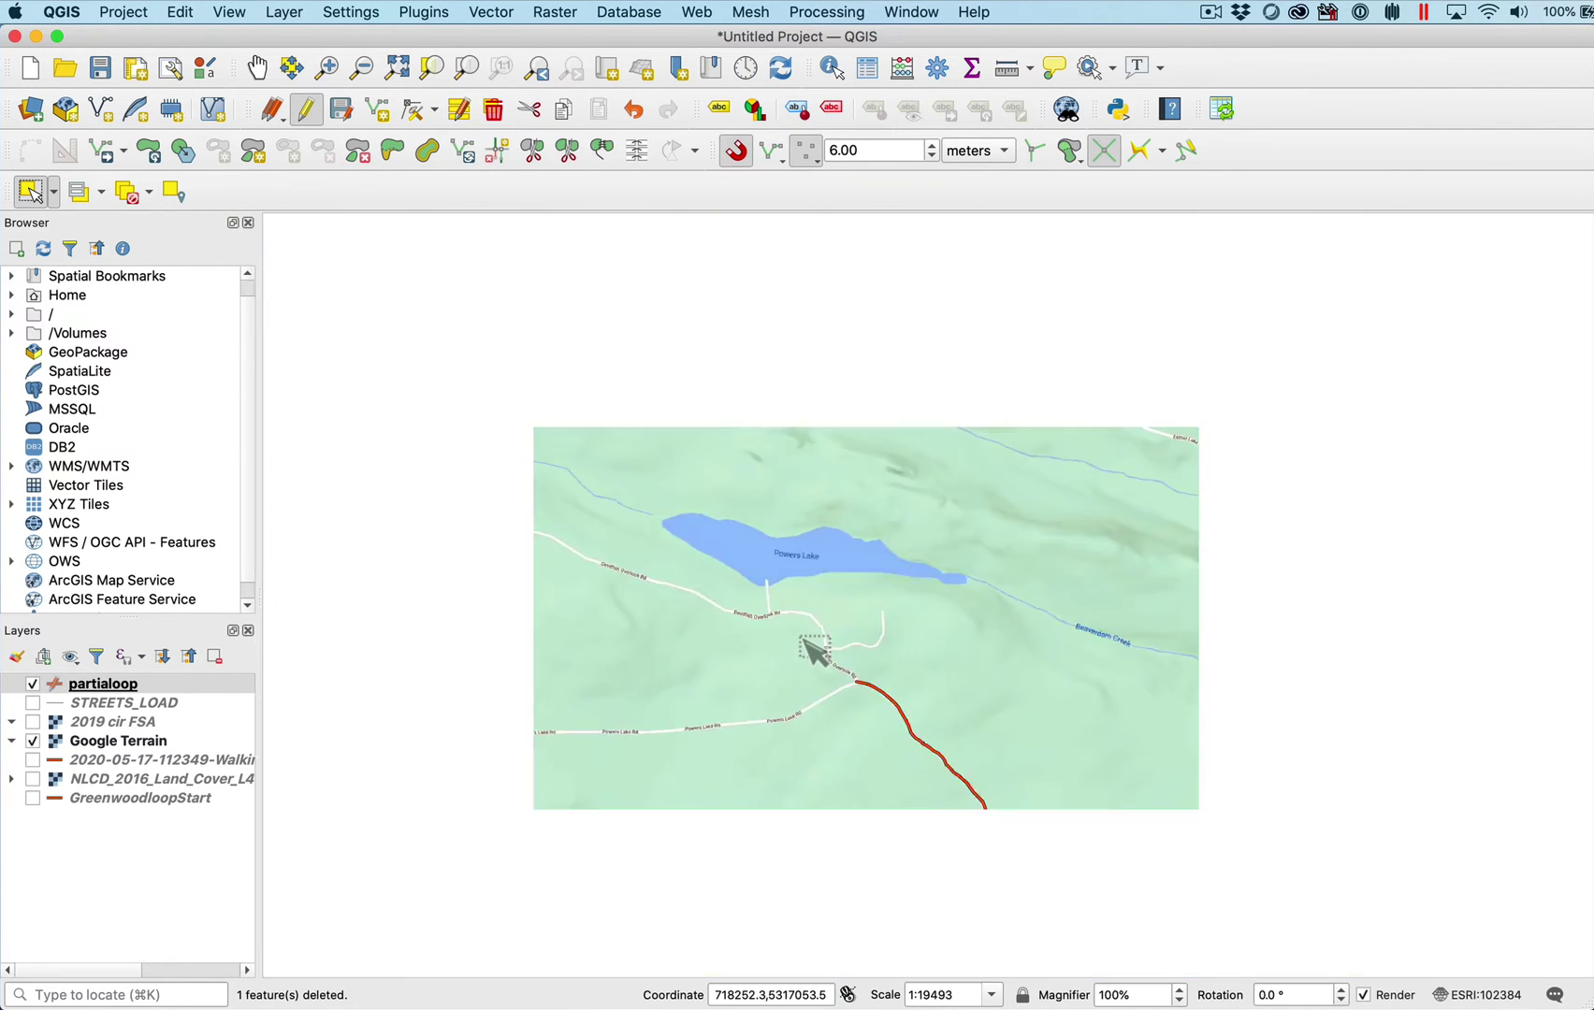
Step: Snap to Segment and Middle of Segments, raising the tolerance from 6 to 9.00 meters
scroll(811, 663, "down", 2)
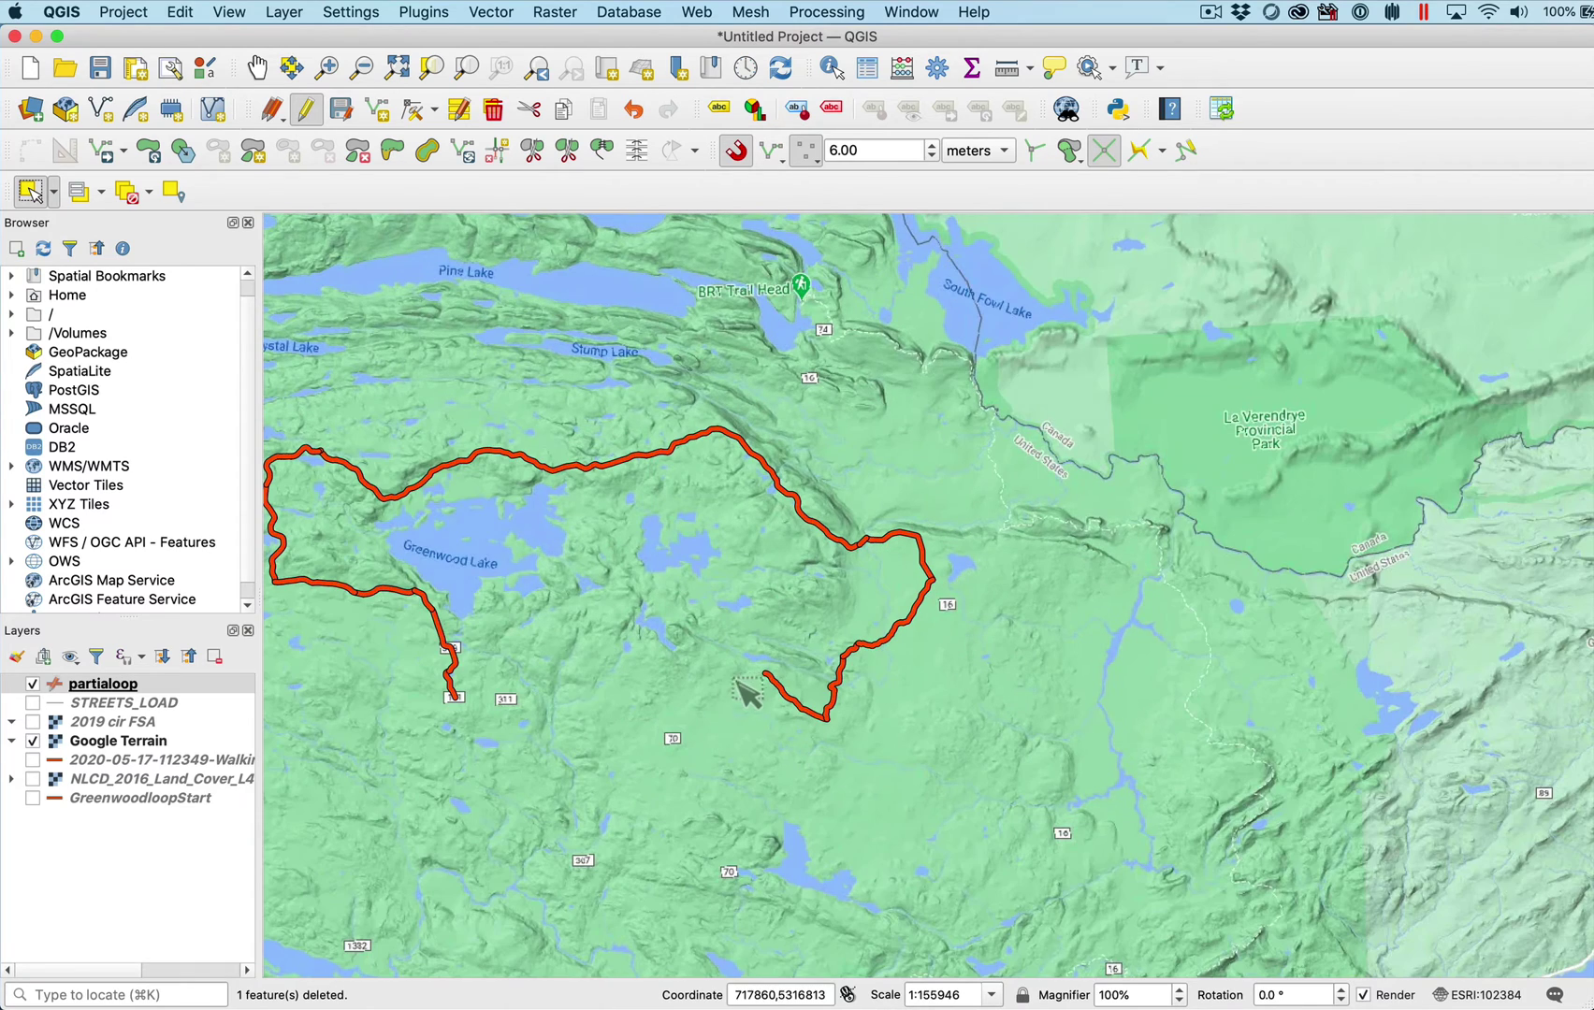
scroll(409, 744, "up", 2)
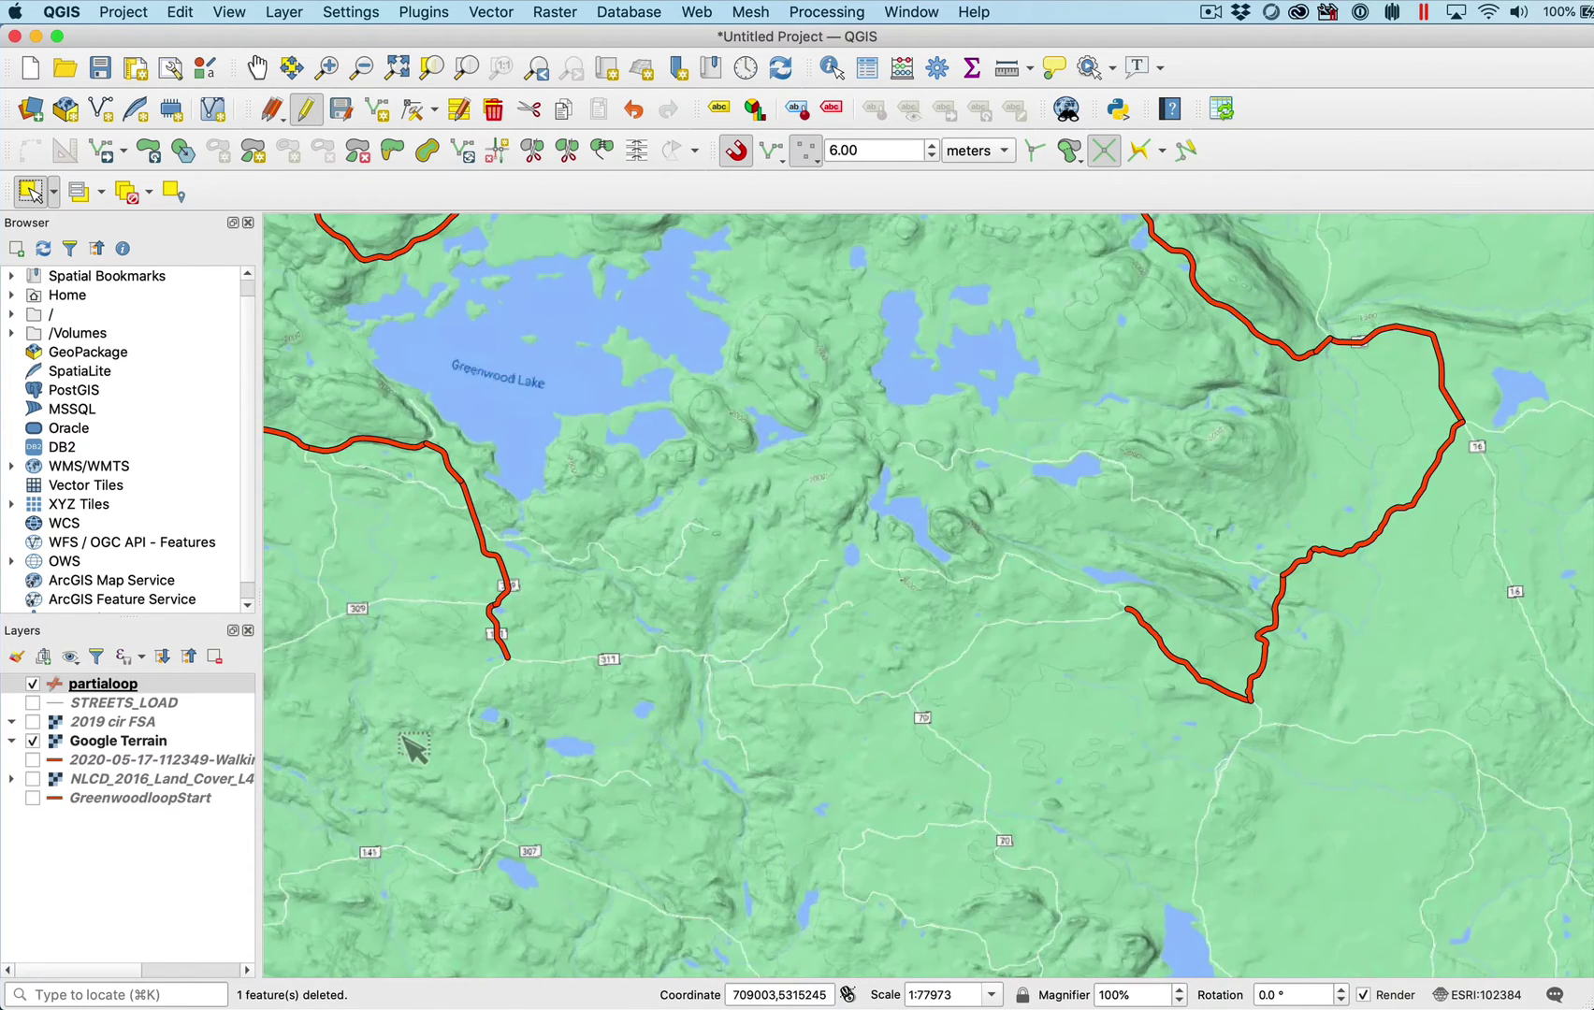
left_click(811, 159)
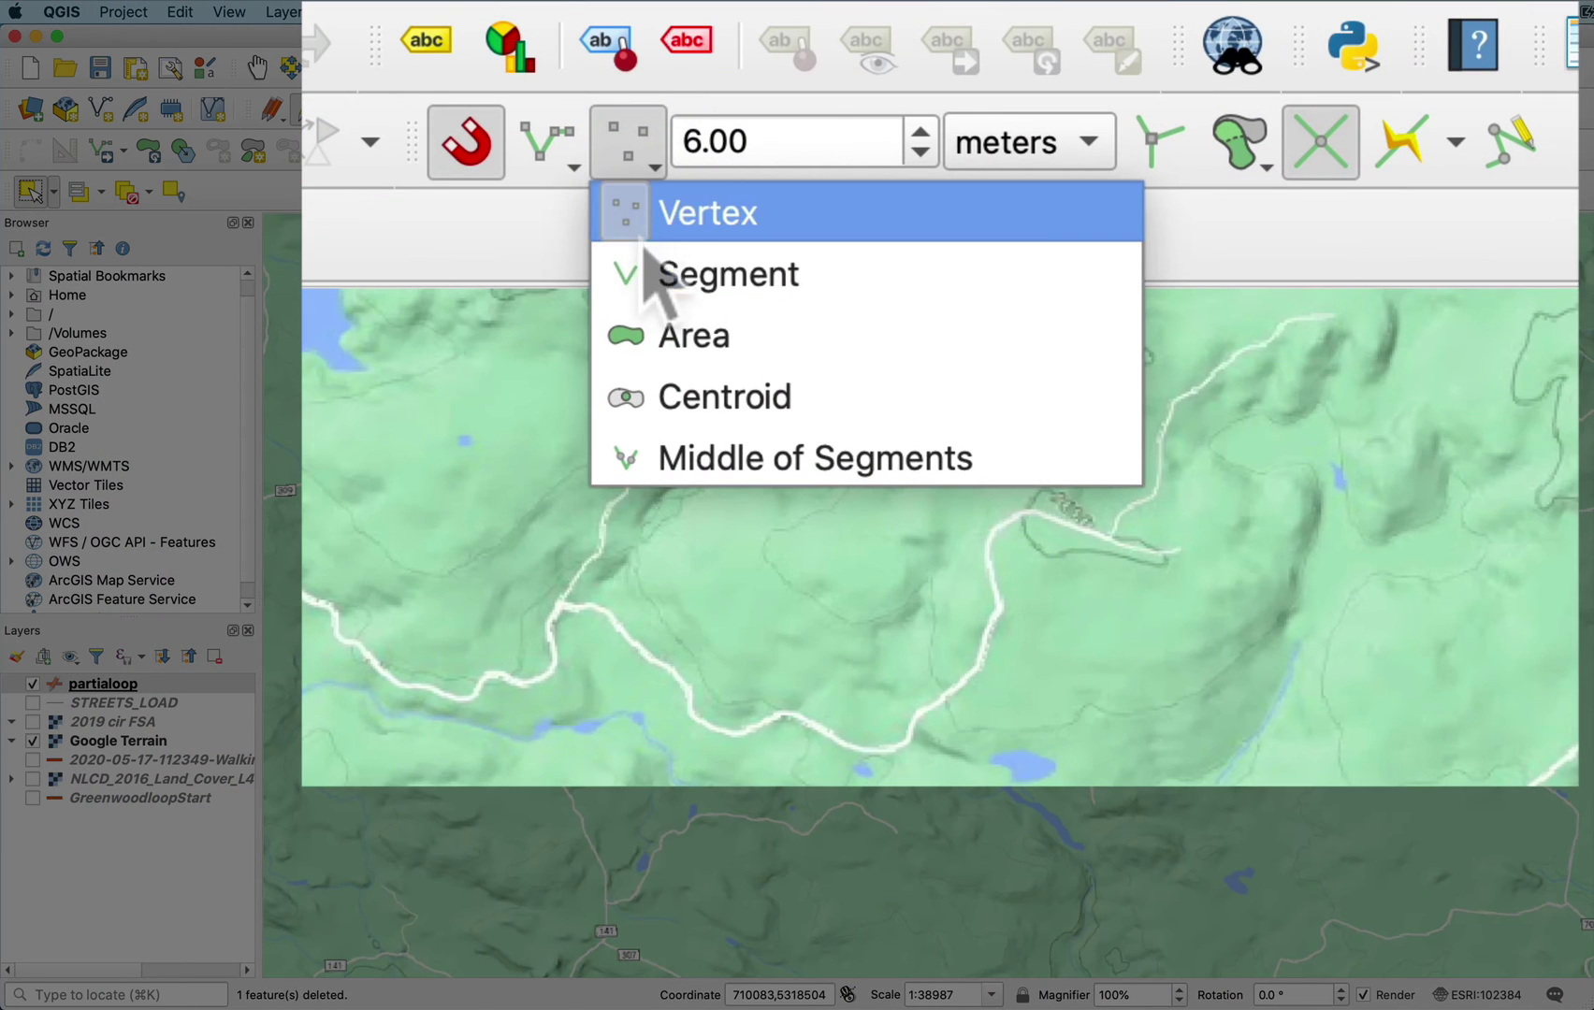
left_click(653, 265)
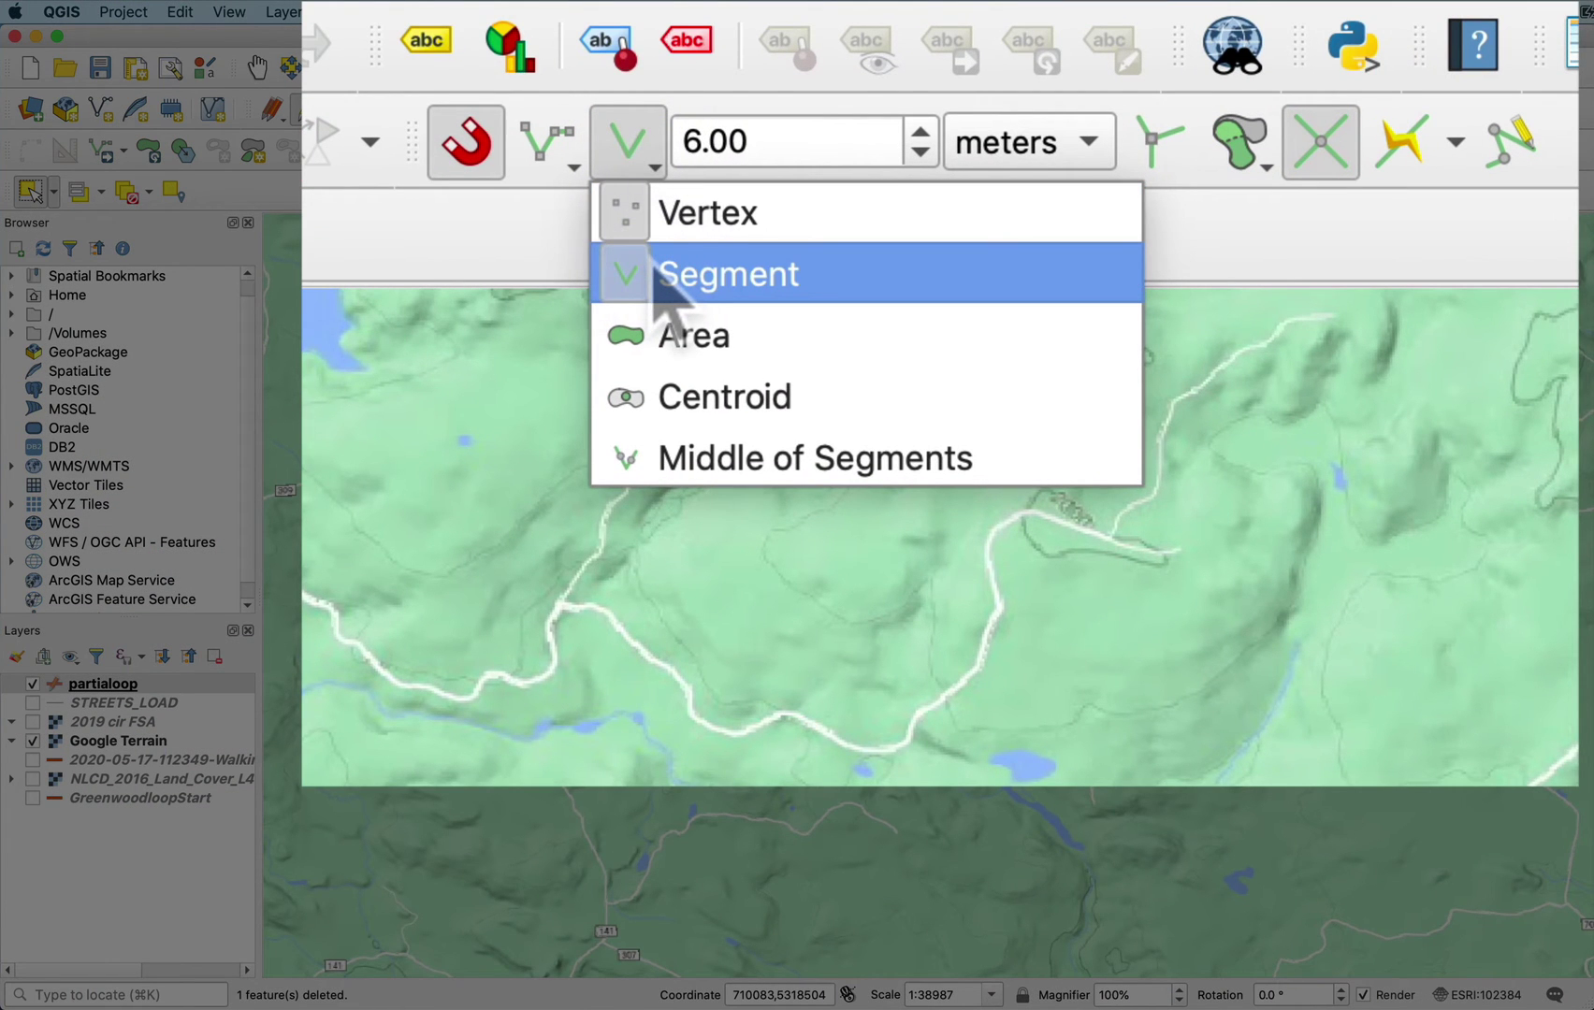
left_click(862, 464)
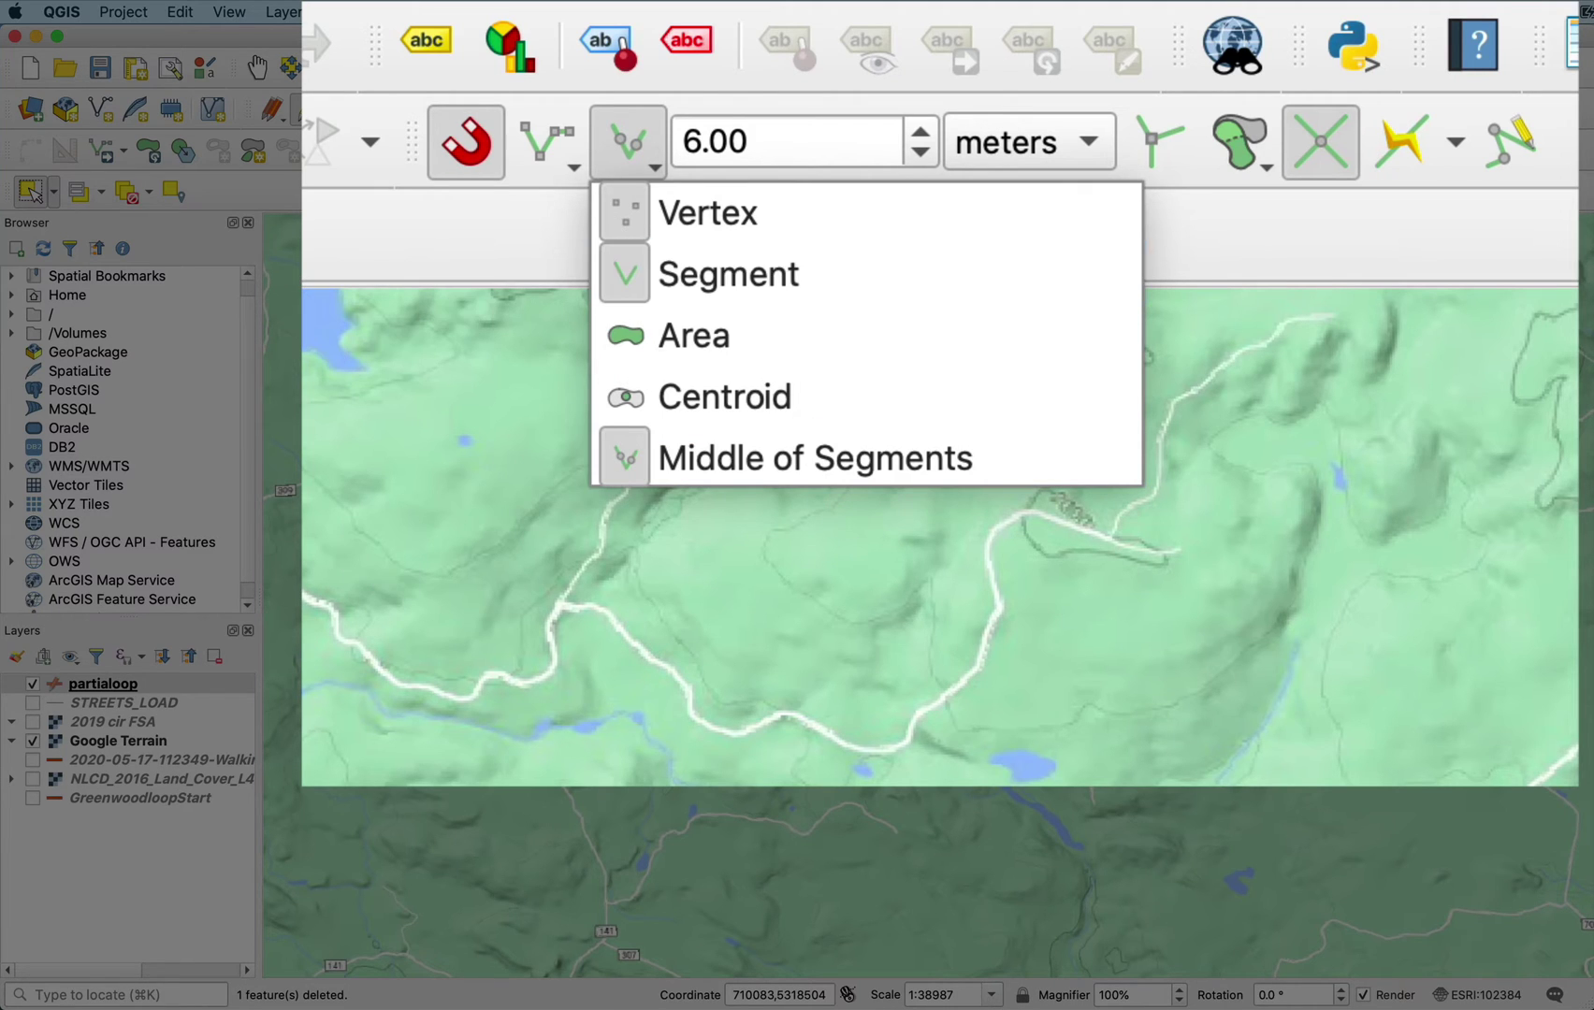
left_click(921, 133)
left_click(920, 133)
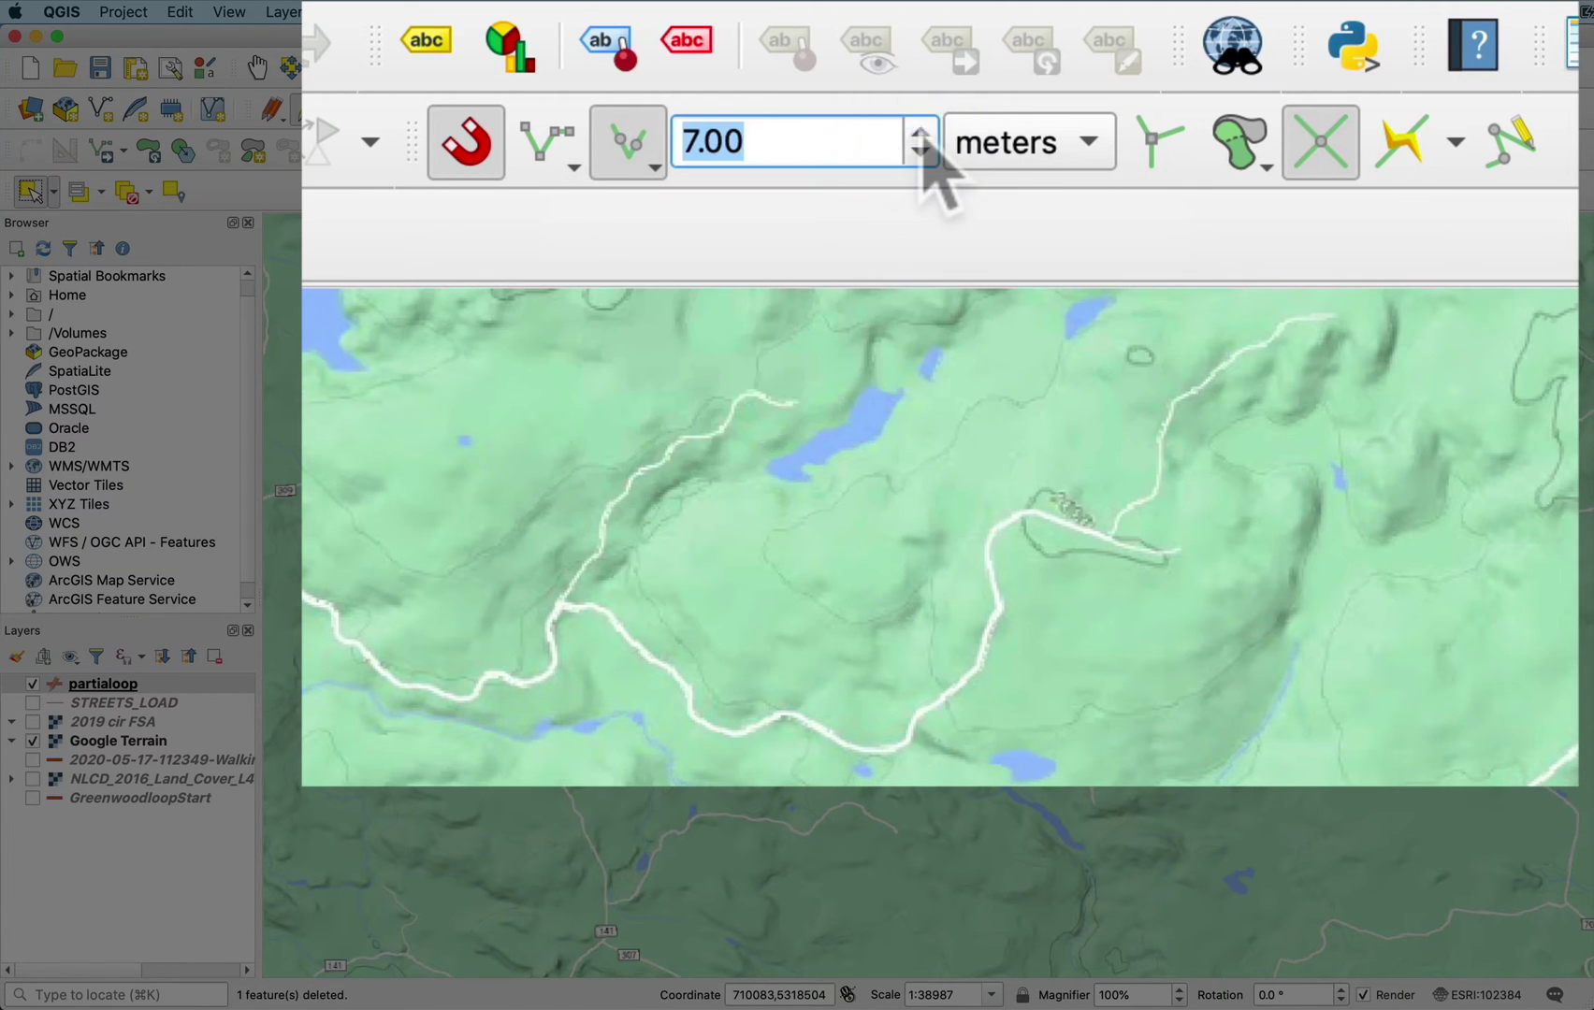
left_click(922, 136)
left_click(921, 134)
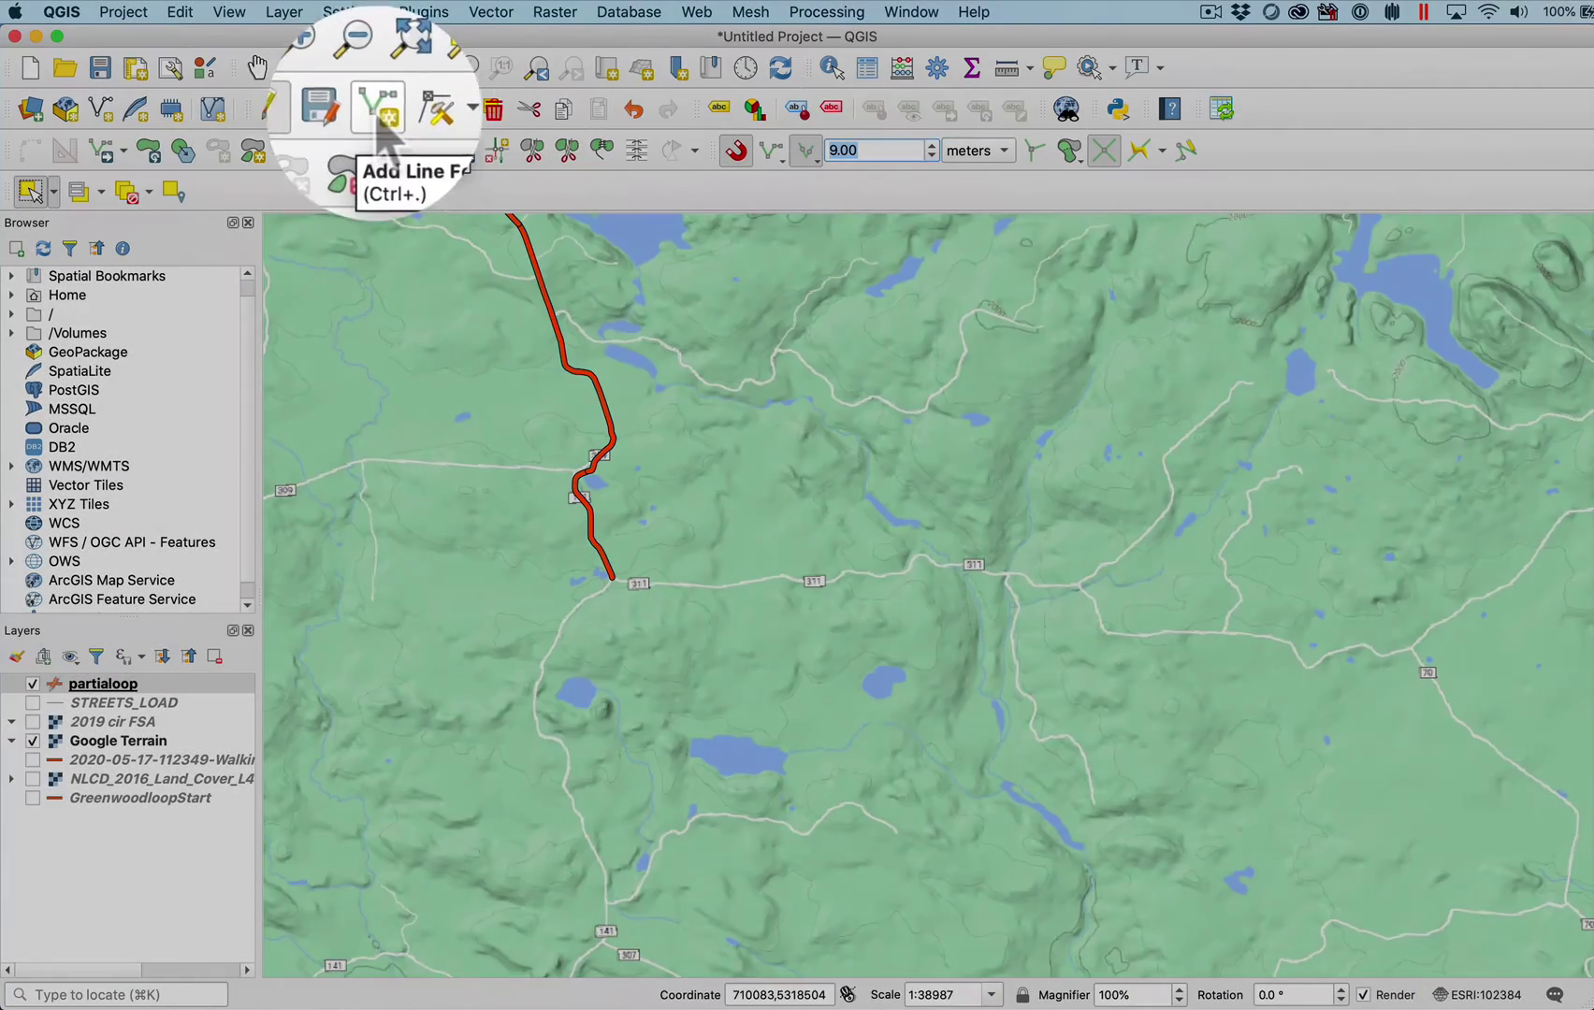
Step: Draw a new partialoop line from the western red route end eastward along Powers Lake Rd
left_click(377, 109)
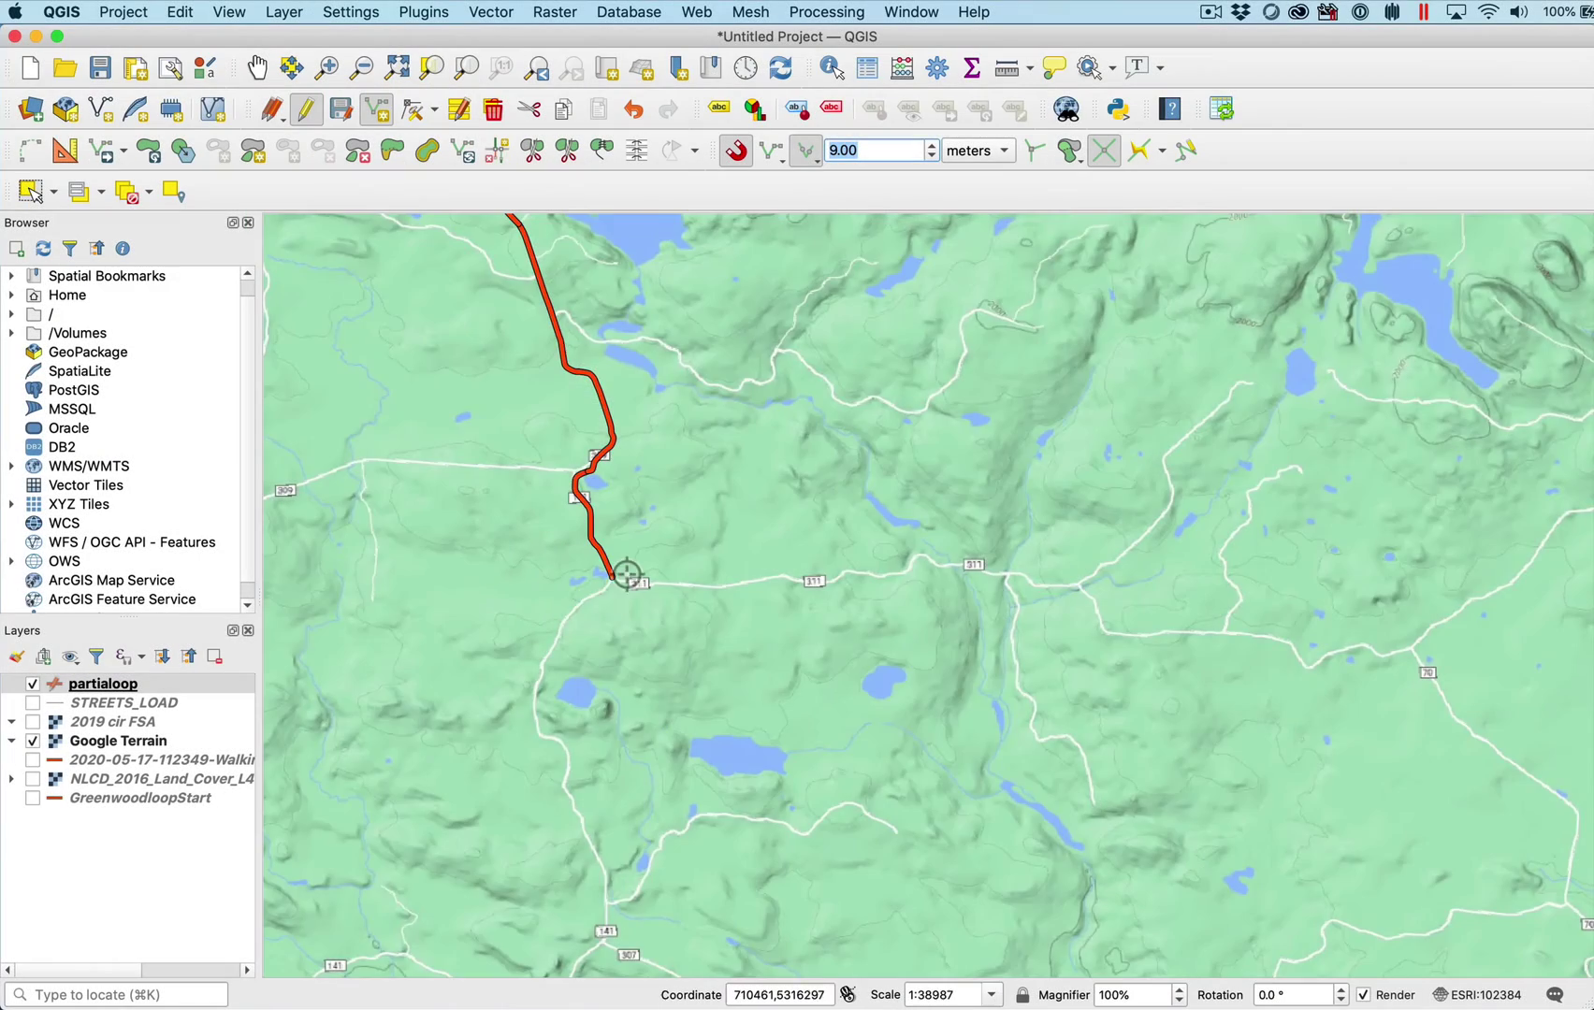
scroll(623, 569, "up", 3)
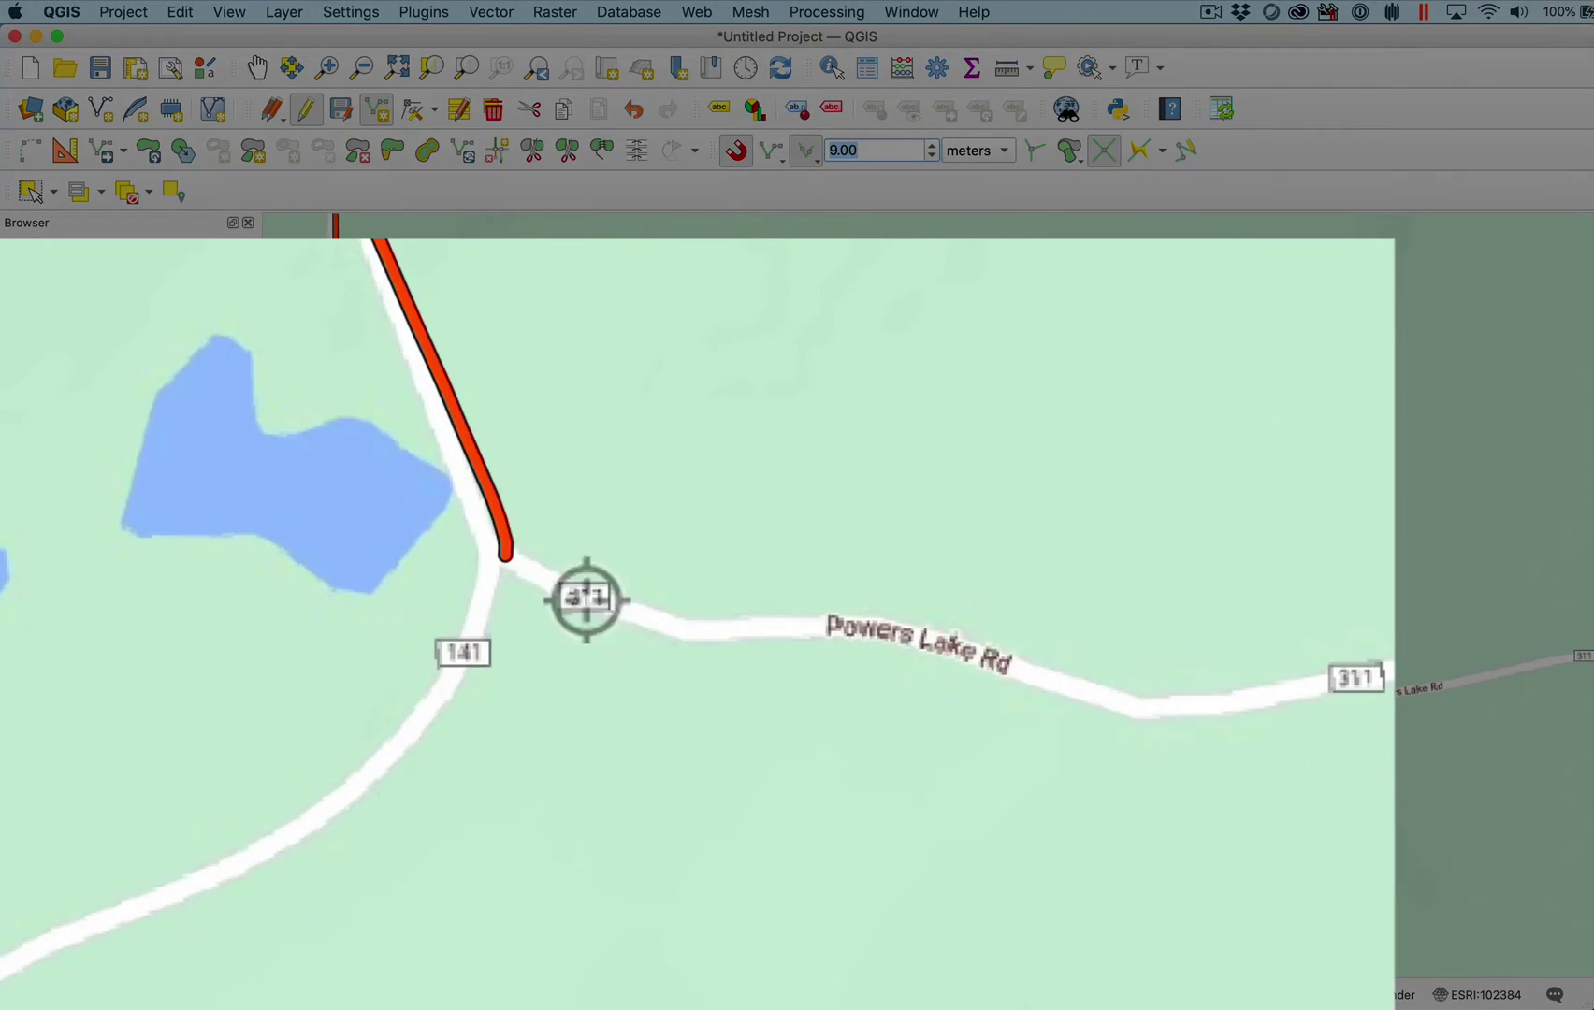
left_click(511, 572)
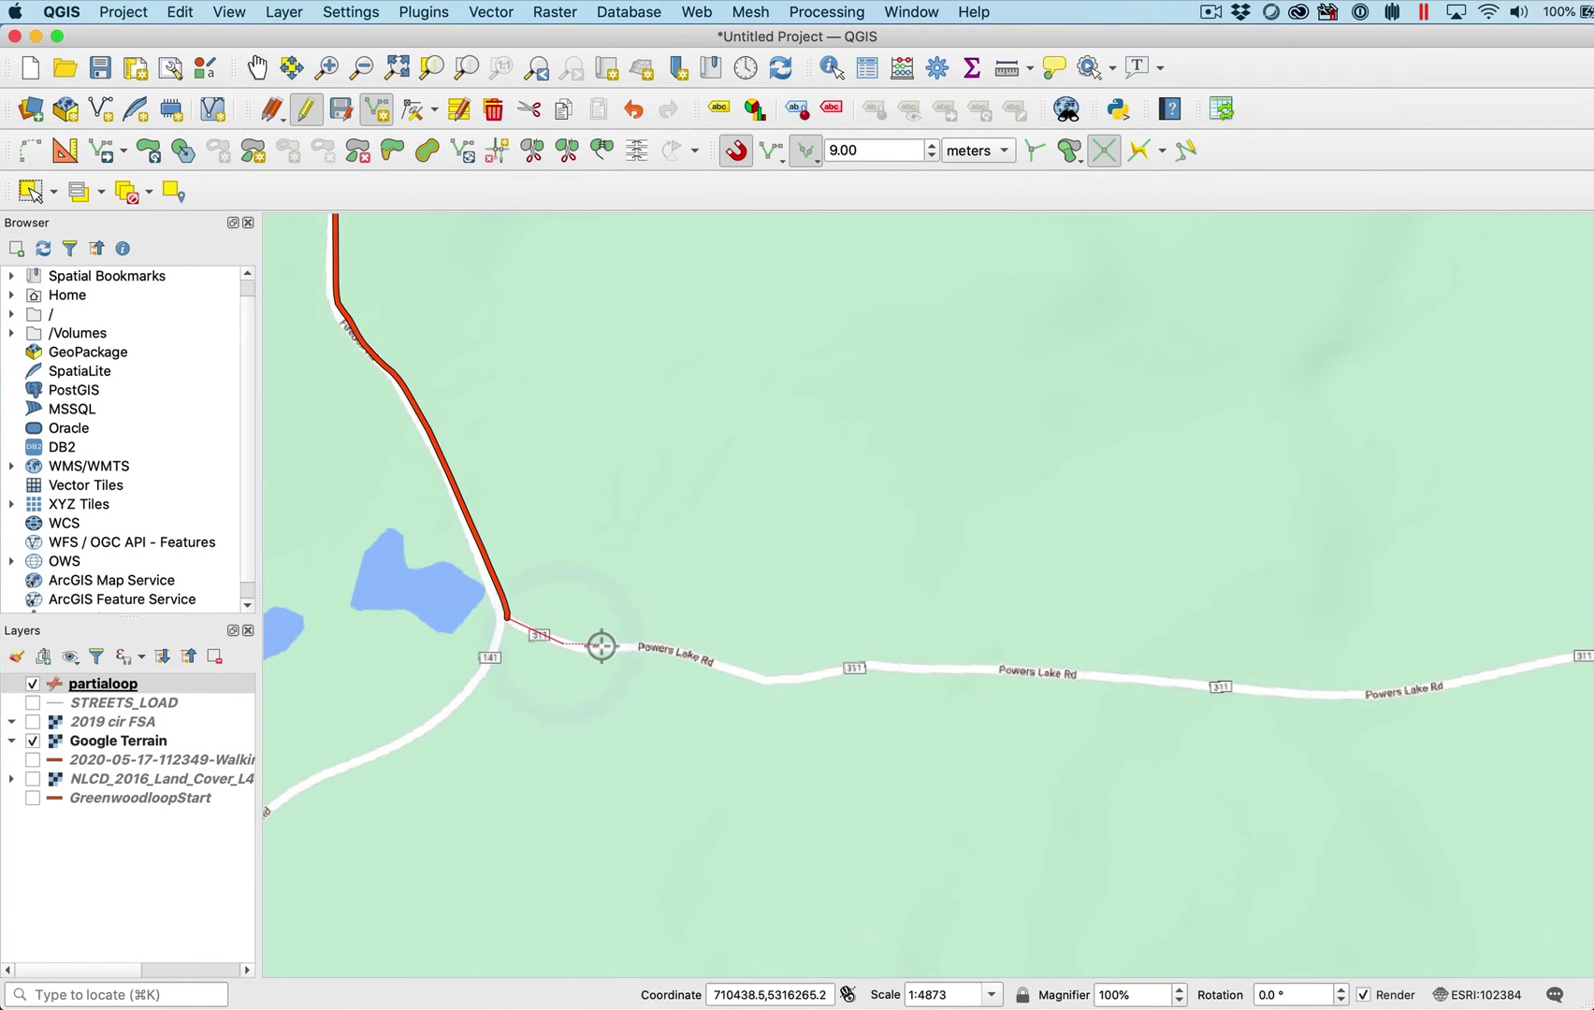
left_click(604, 646)
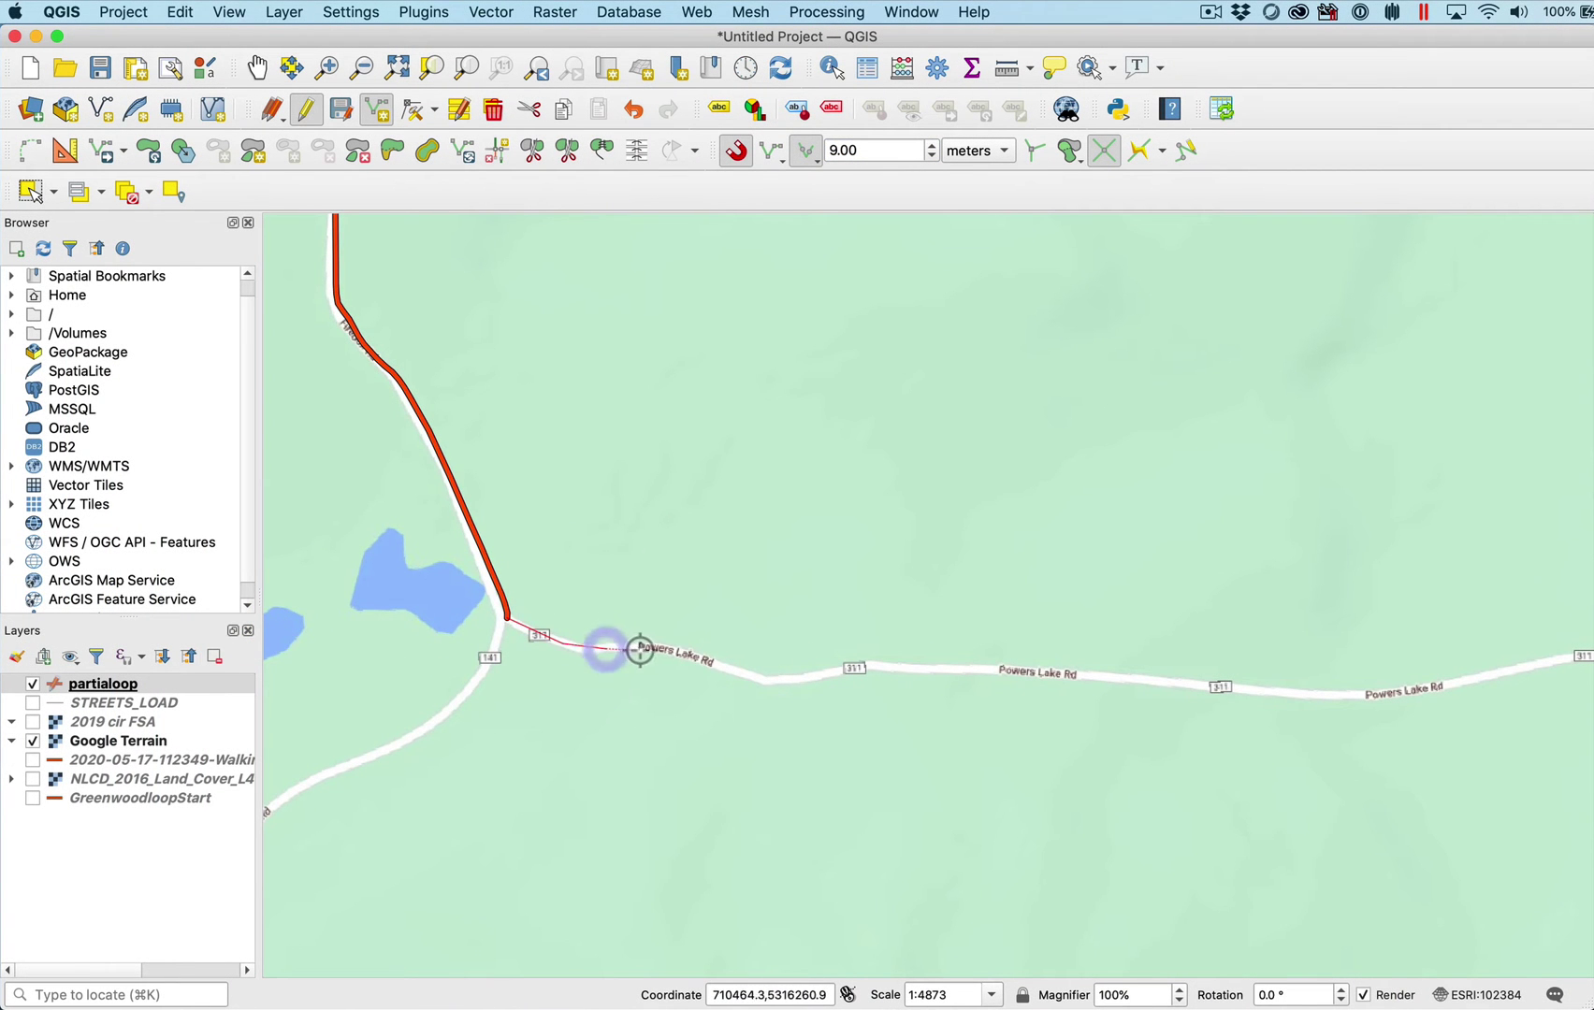
left_click(647, 647)
left_click(703, 662)
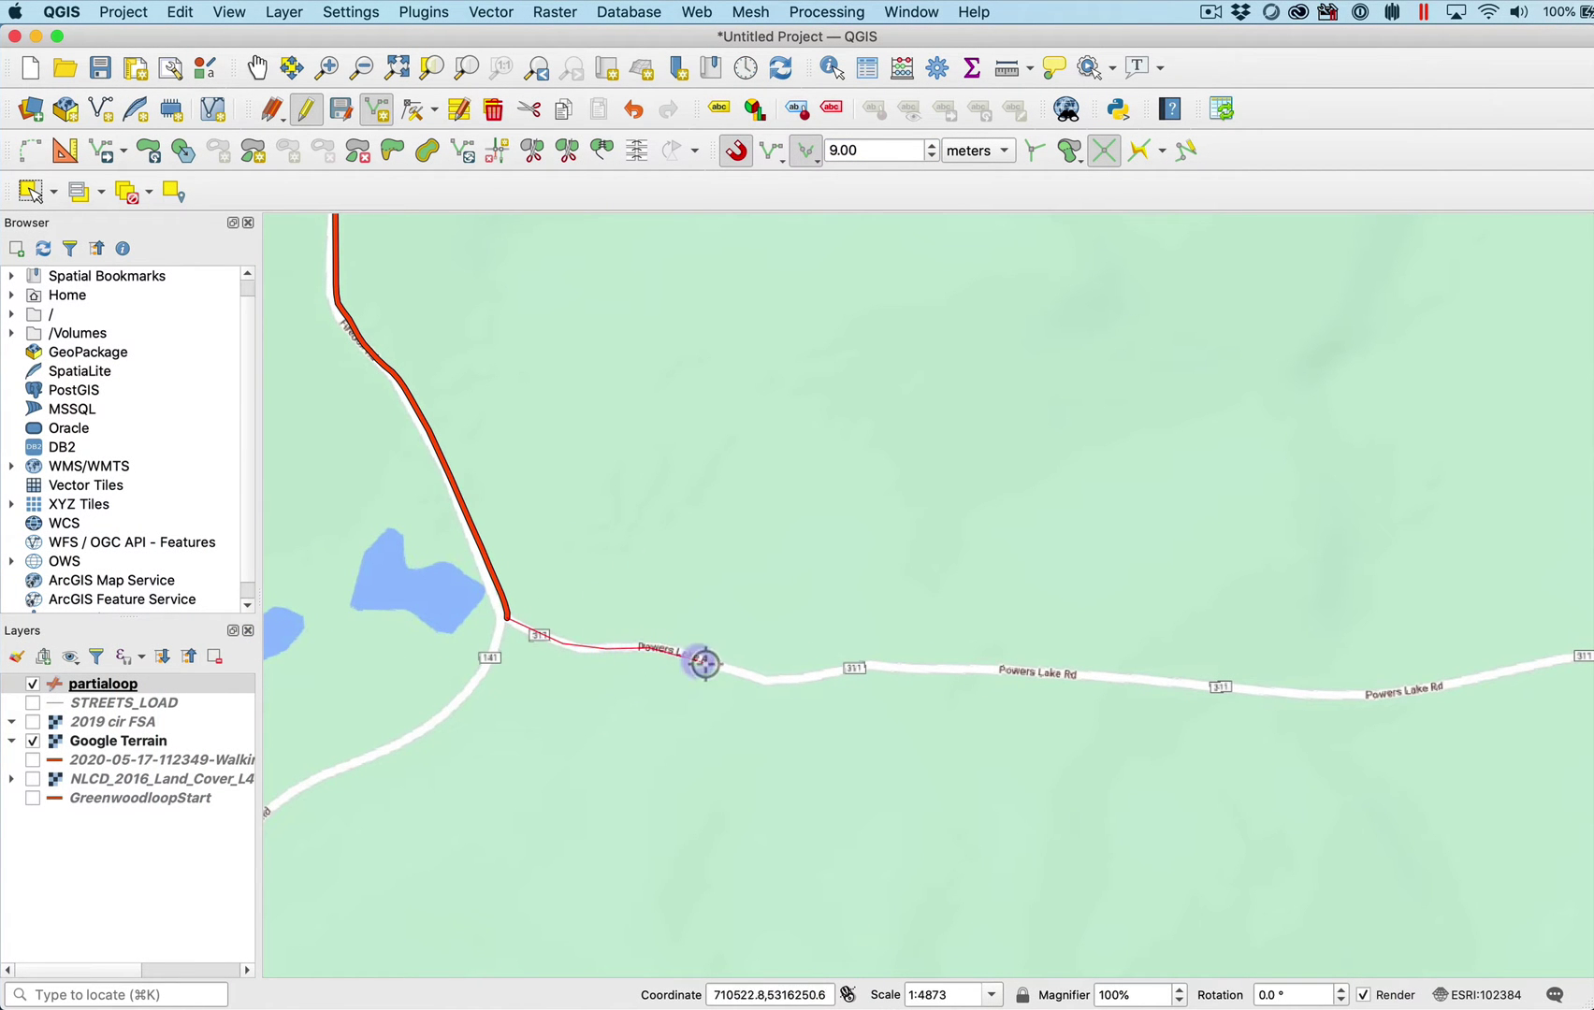
left_click(766, 676)
left_click(807, 679)
left_click(849, 667)
left_click(902, 671)
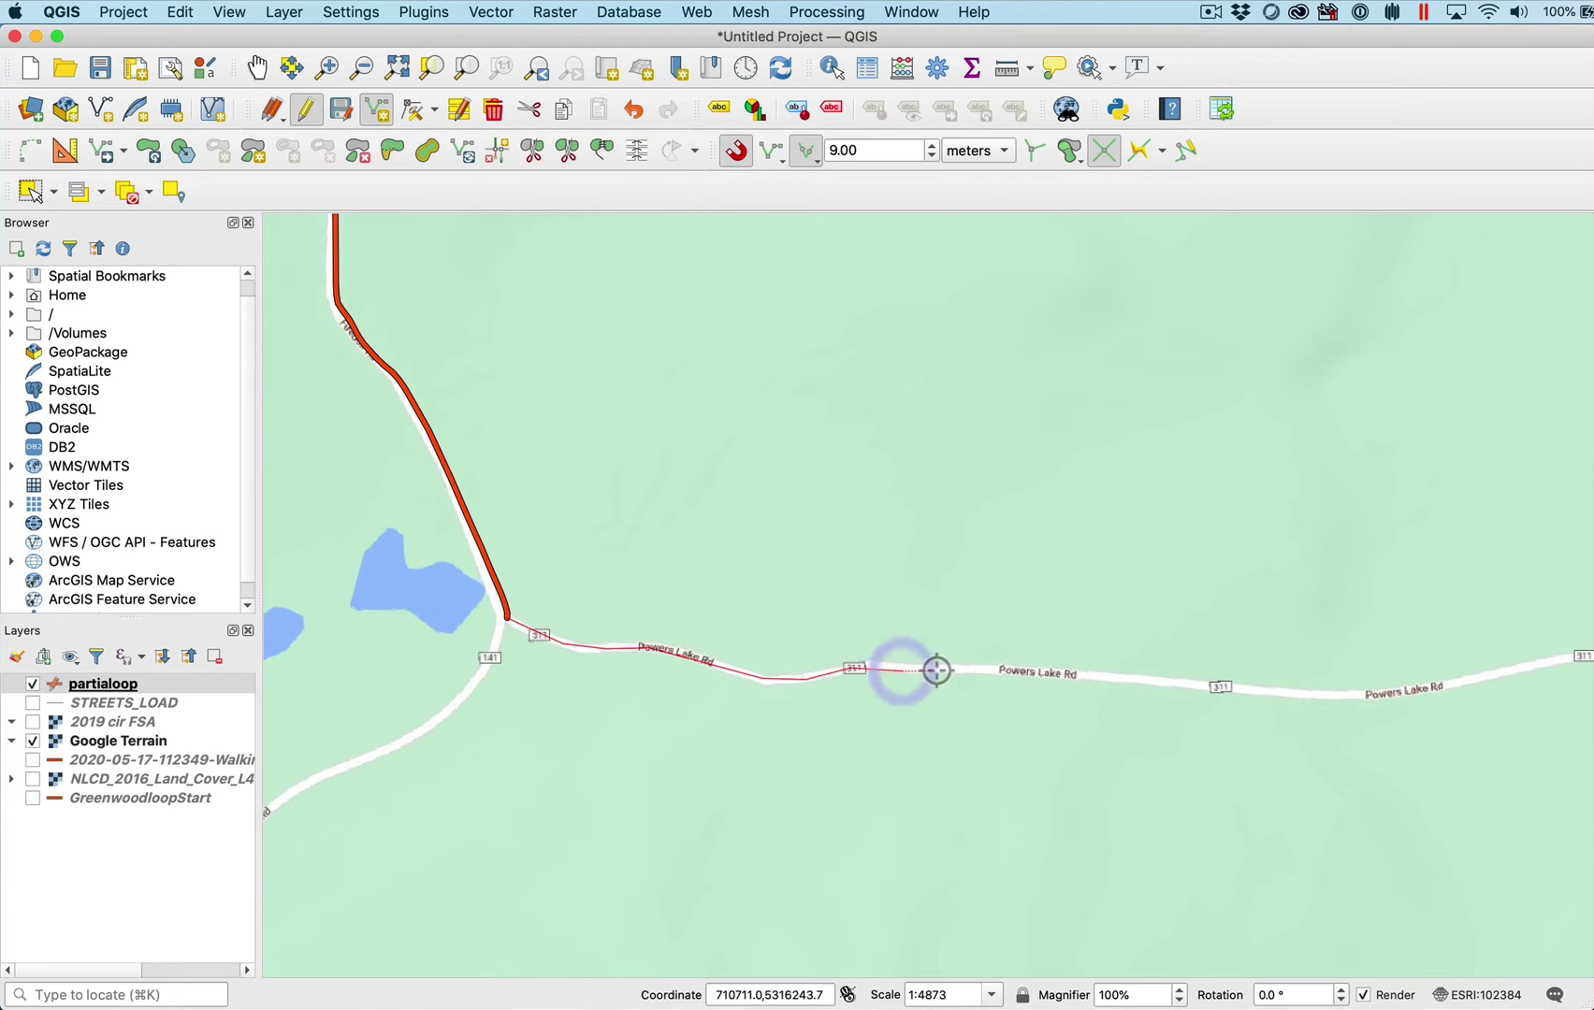
left_click(940, 670)
left_click(999, 672)
left_click(1059, 675)
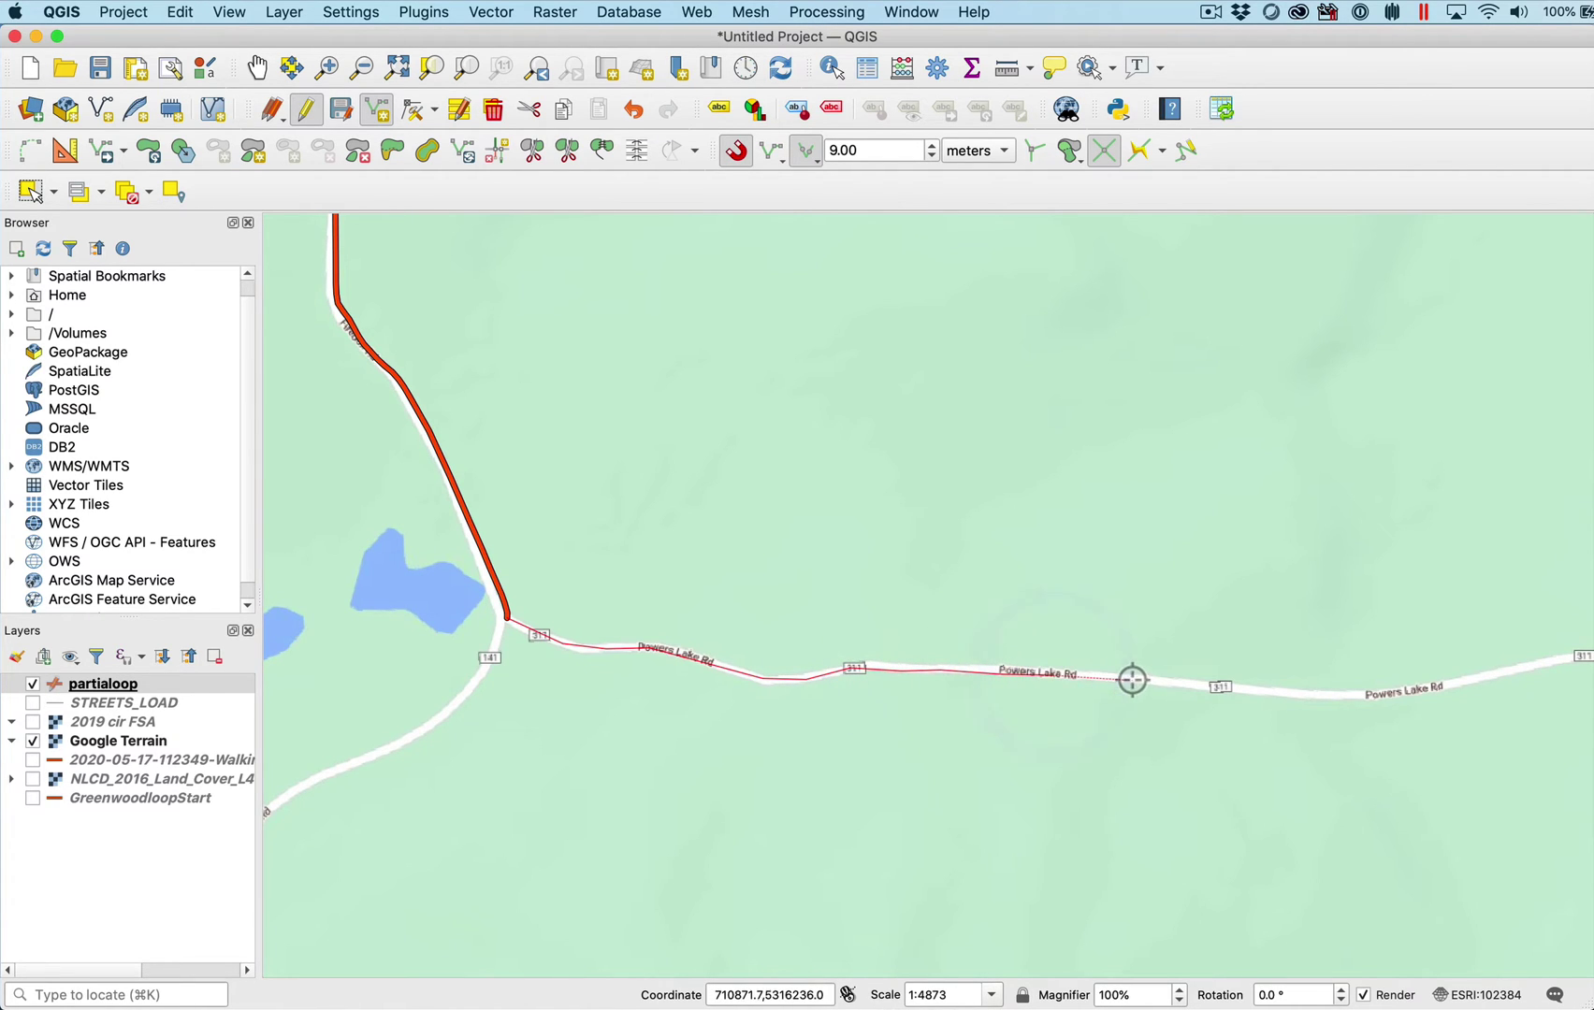
left_click(1134, 681)
left_click(1184, 685)
left_click(1253, 694)
left_click(1337, 697)
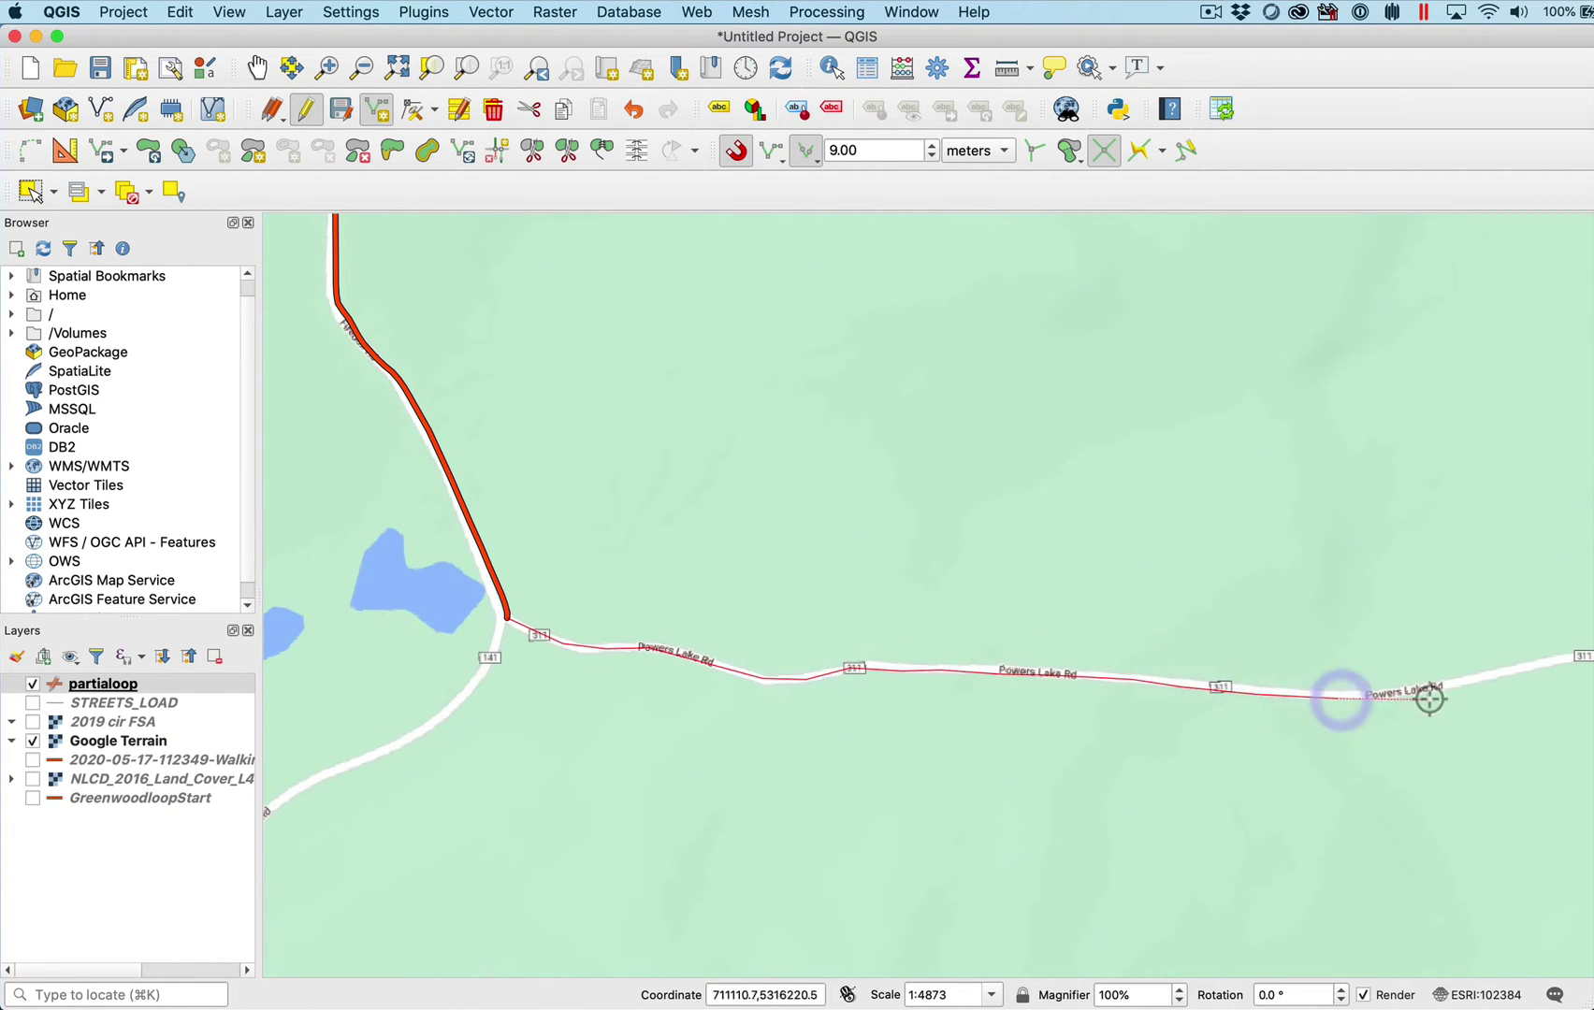
Step: Continue the line to the other red end and finish it with empty attributes
key("Right")
key("Right")
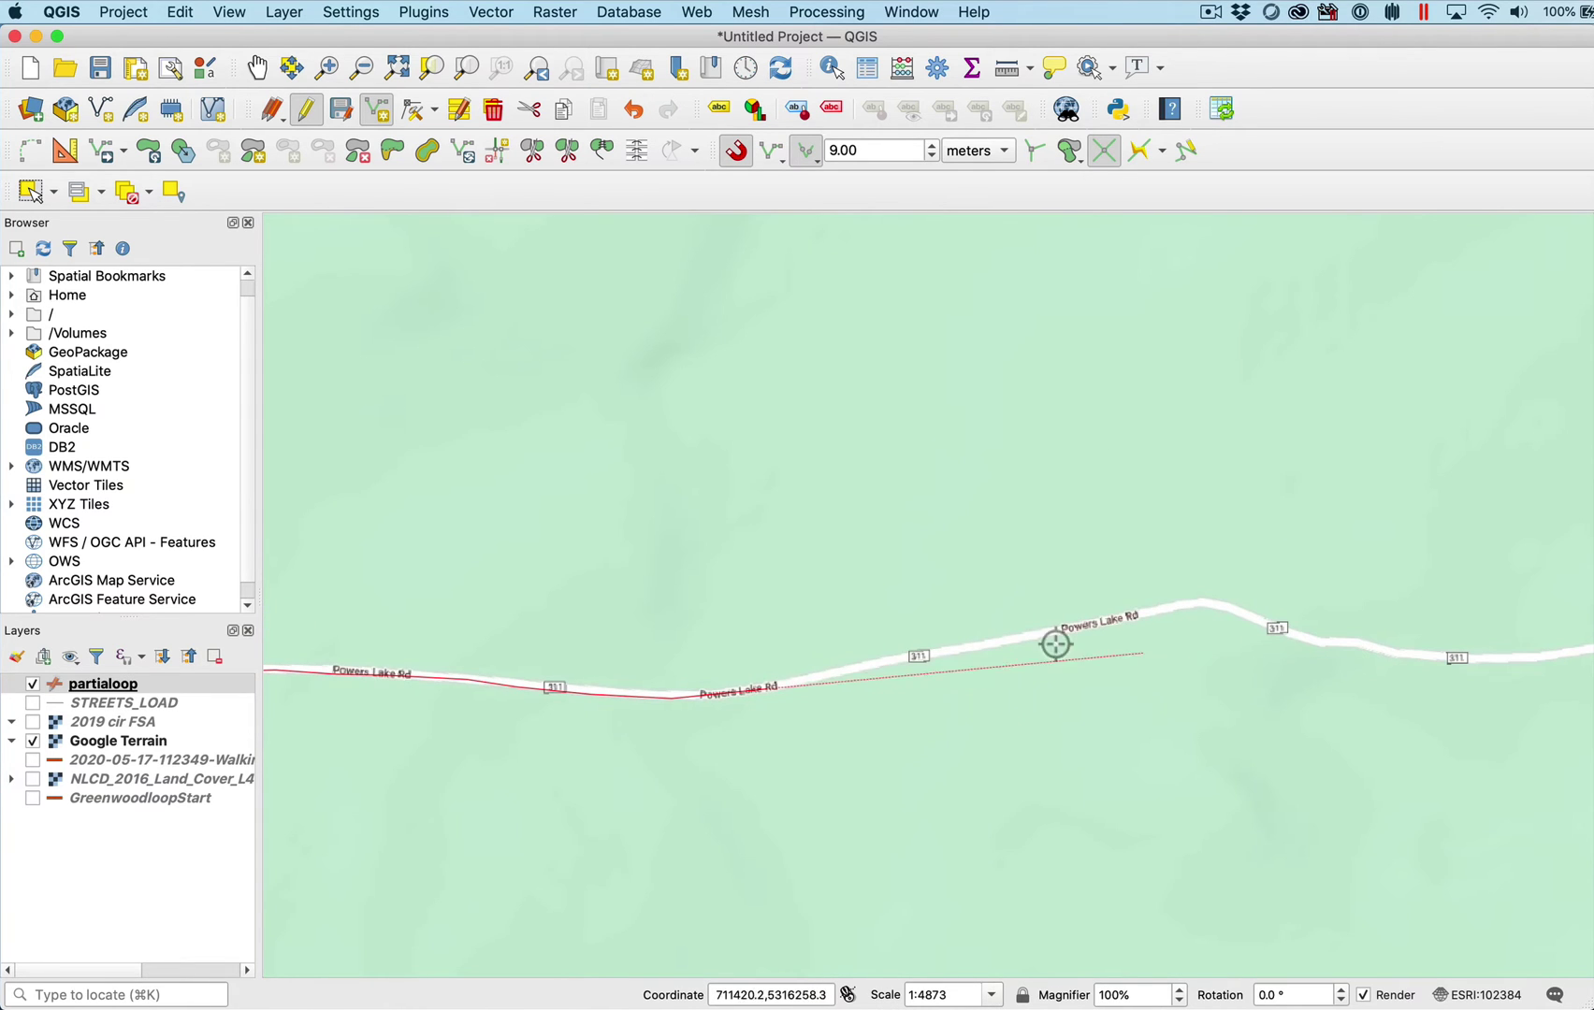
left_click(1057, 633)
left_click(1179, 605)
left_click(1233, 609)
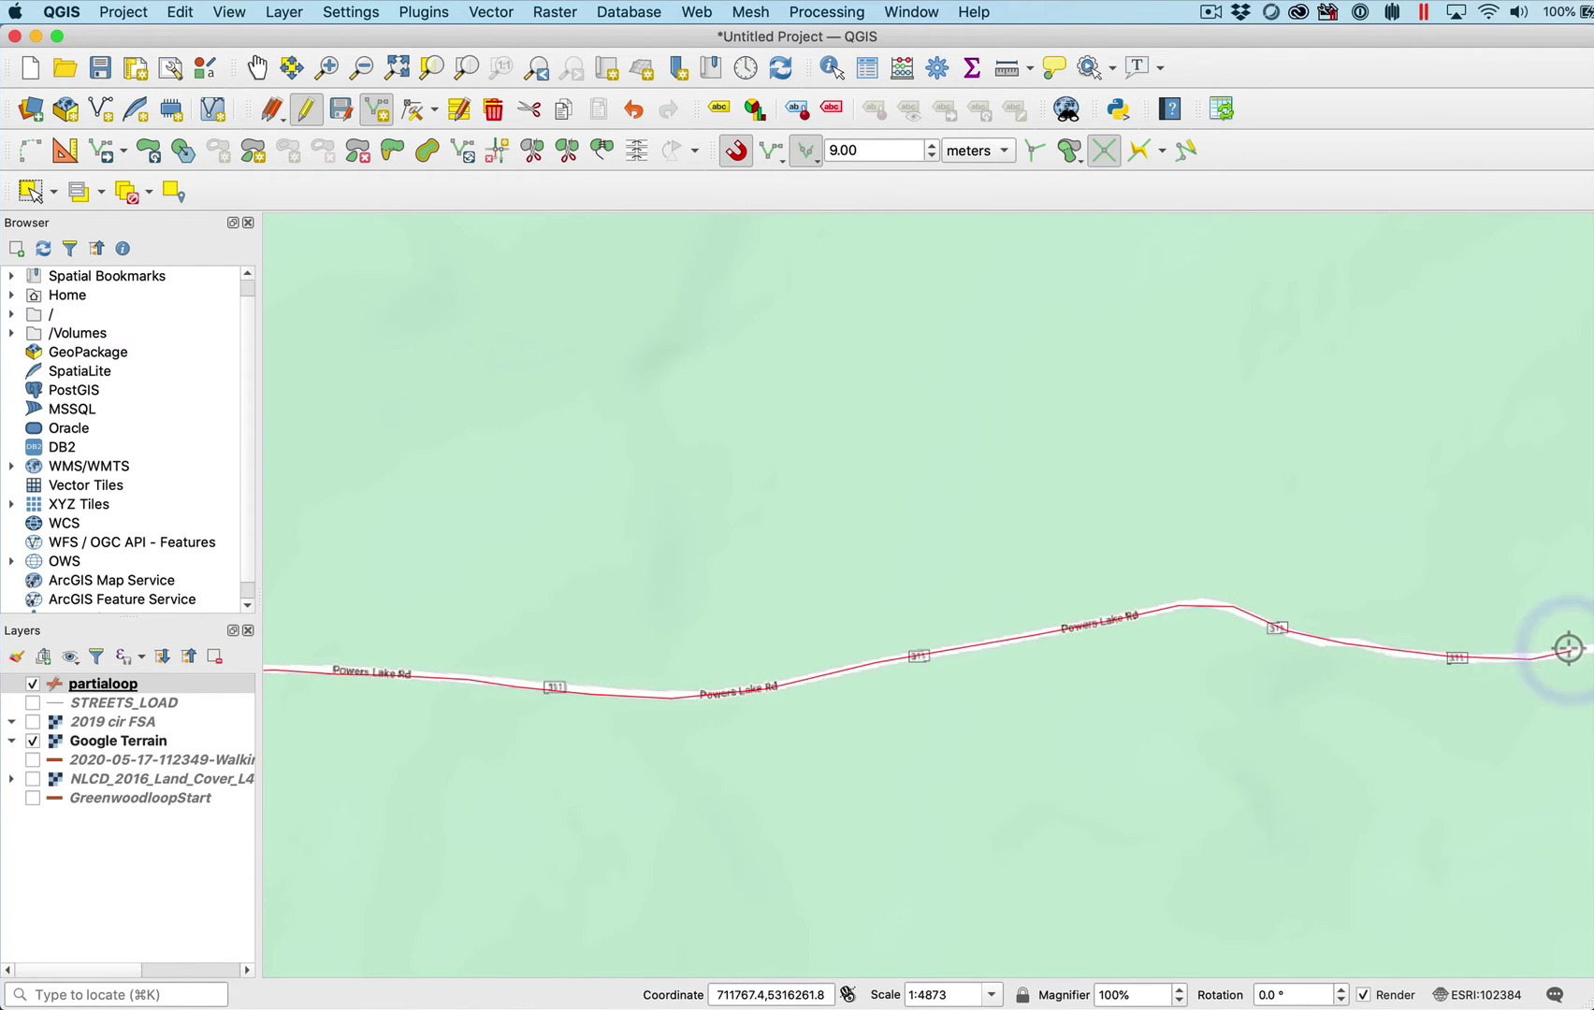
scroll(1199, 541, "down", 2)
left_click(1228, 521)
scroll(1228, 520, "up", 1)
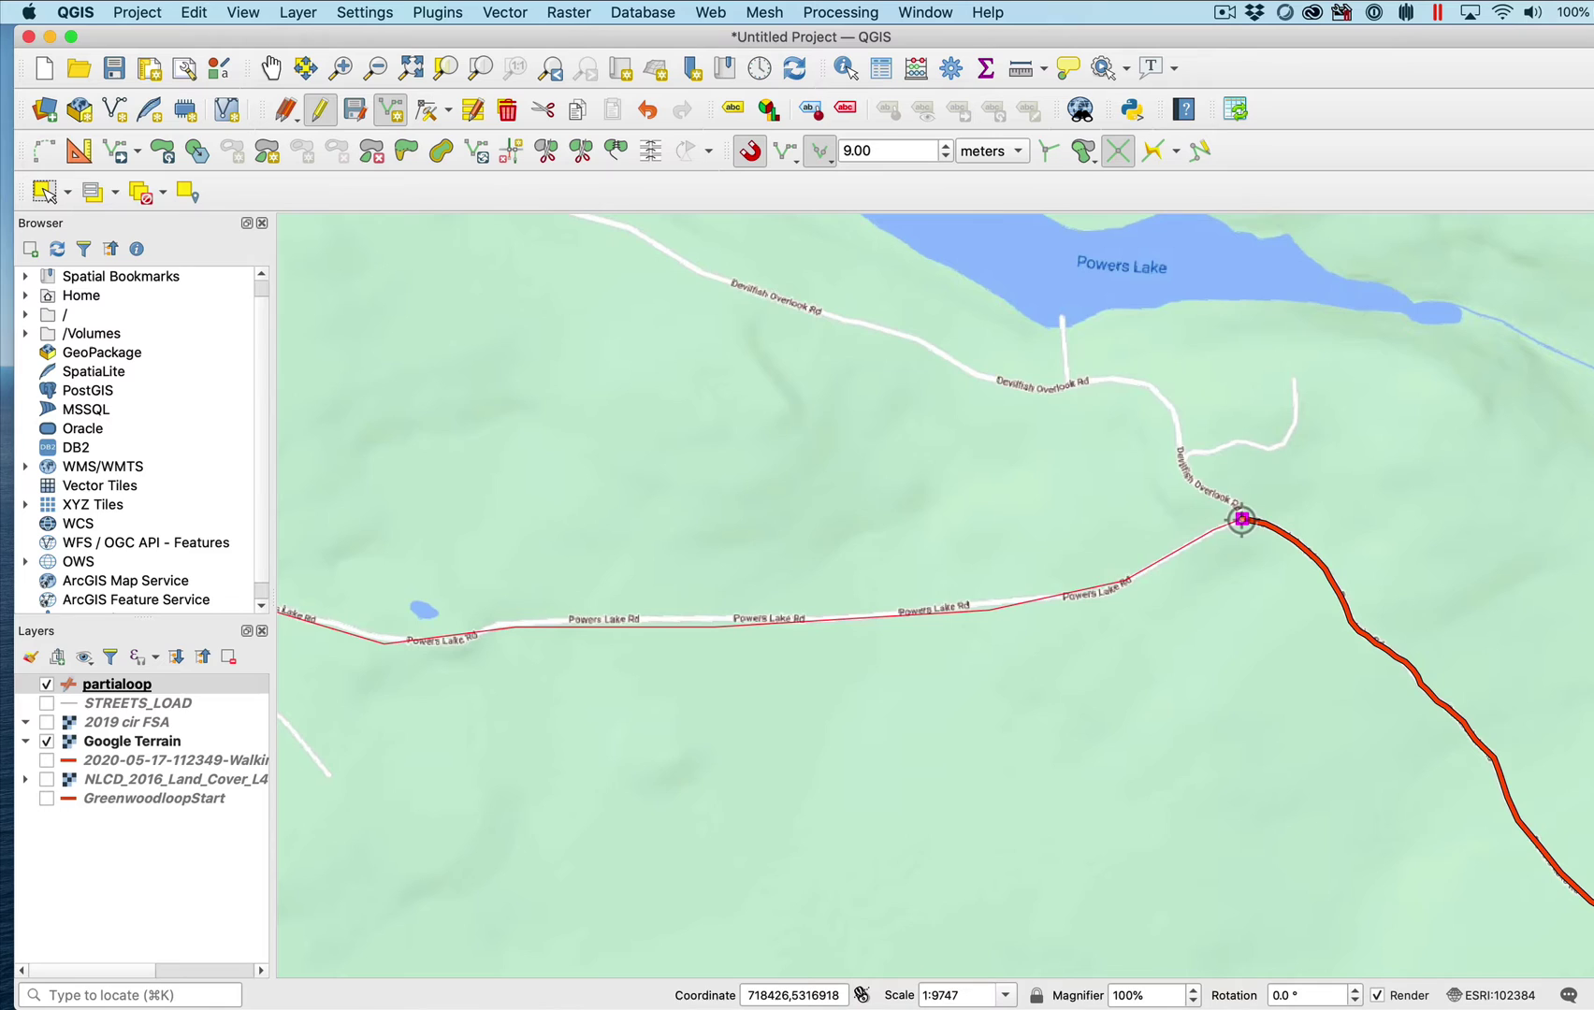
right_click(1228, 520)
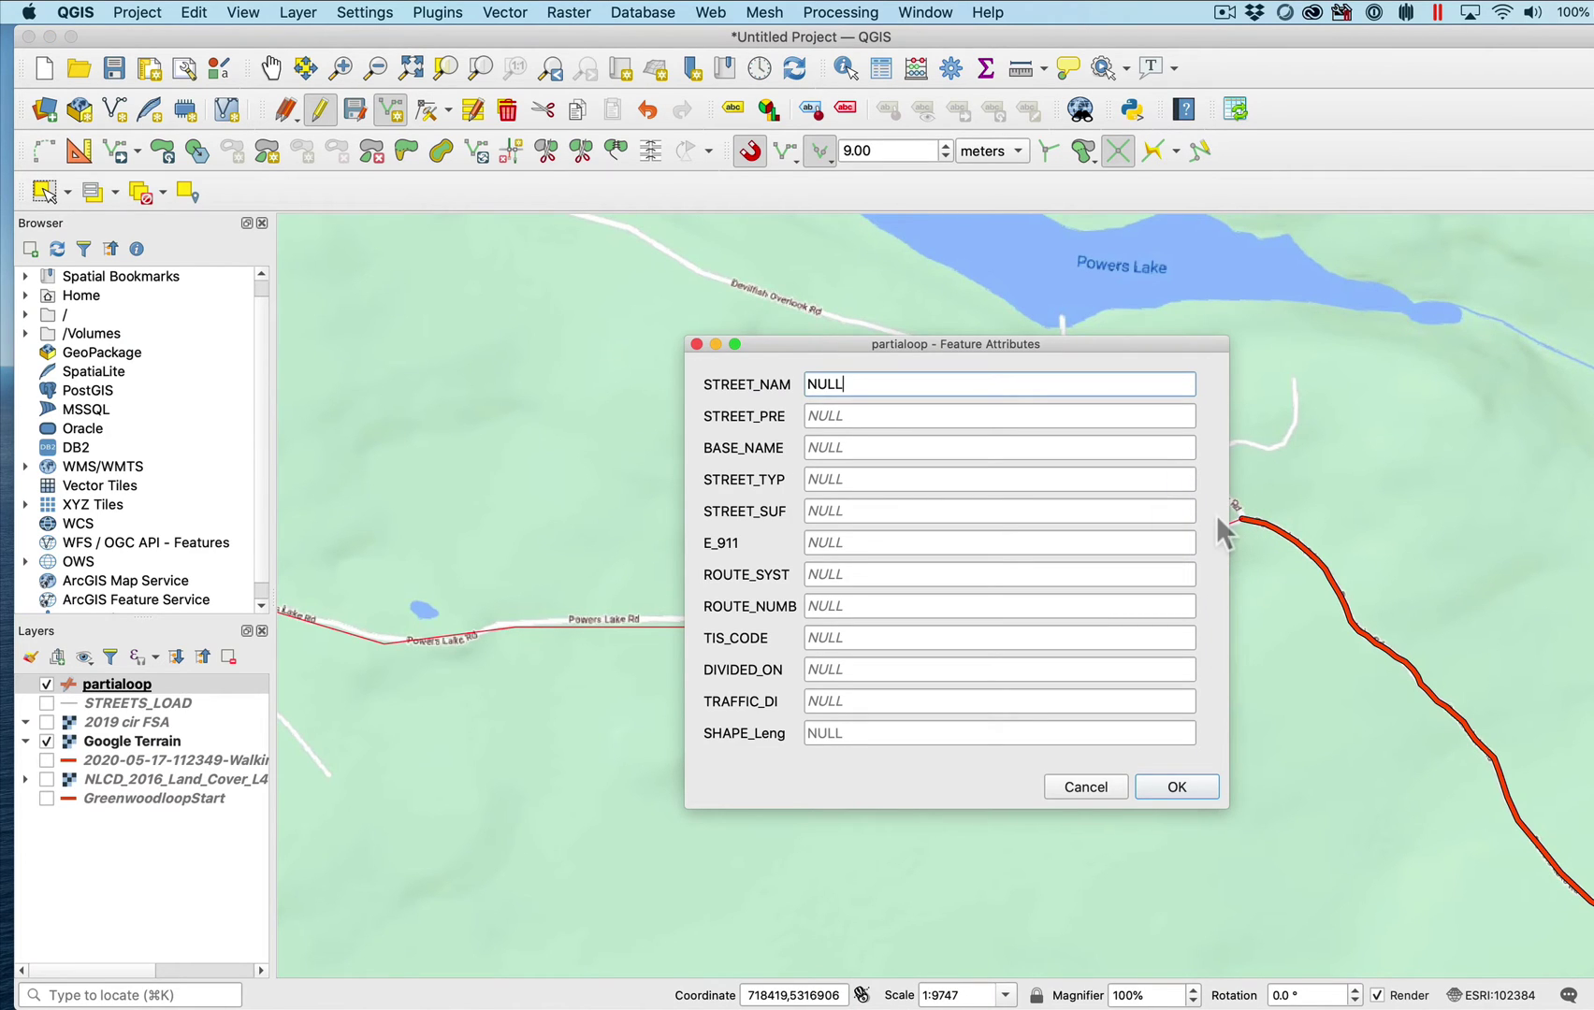
left_click(1174, 787)
scroll(1095, 774, "down", 2)
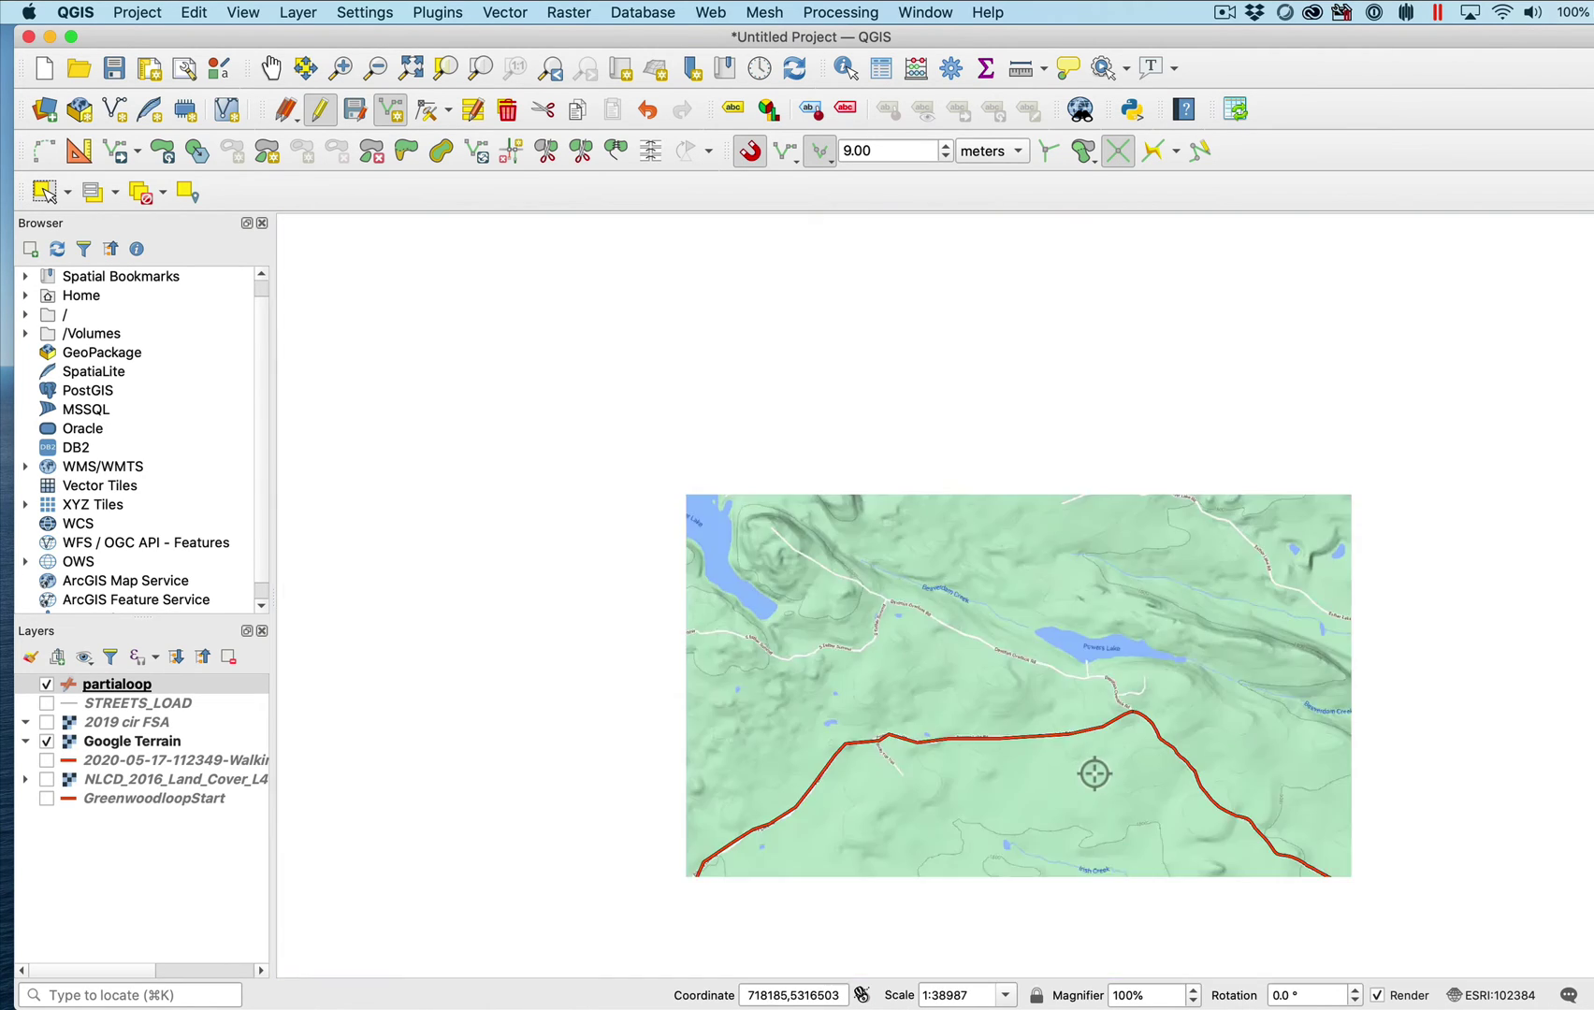
scroll(1095, 773, "down", 1)
scroll(900, 544, "up", 1)
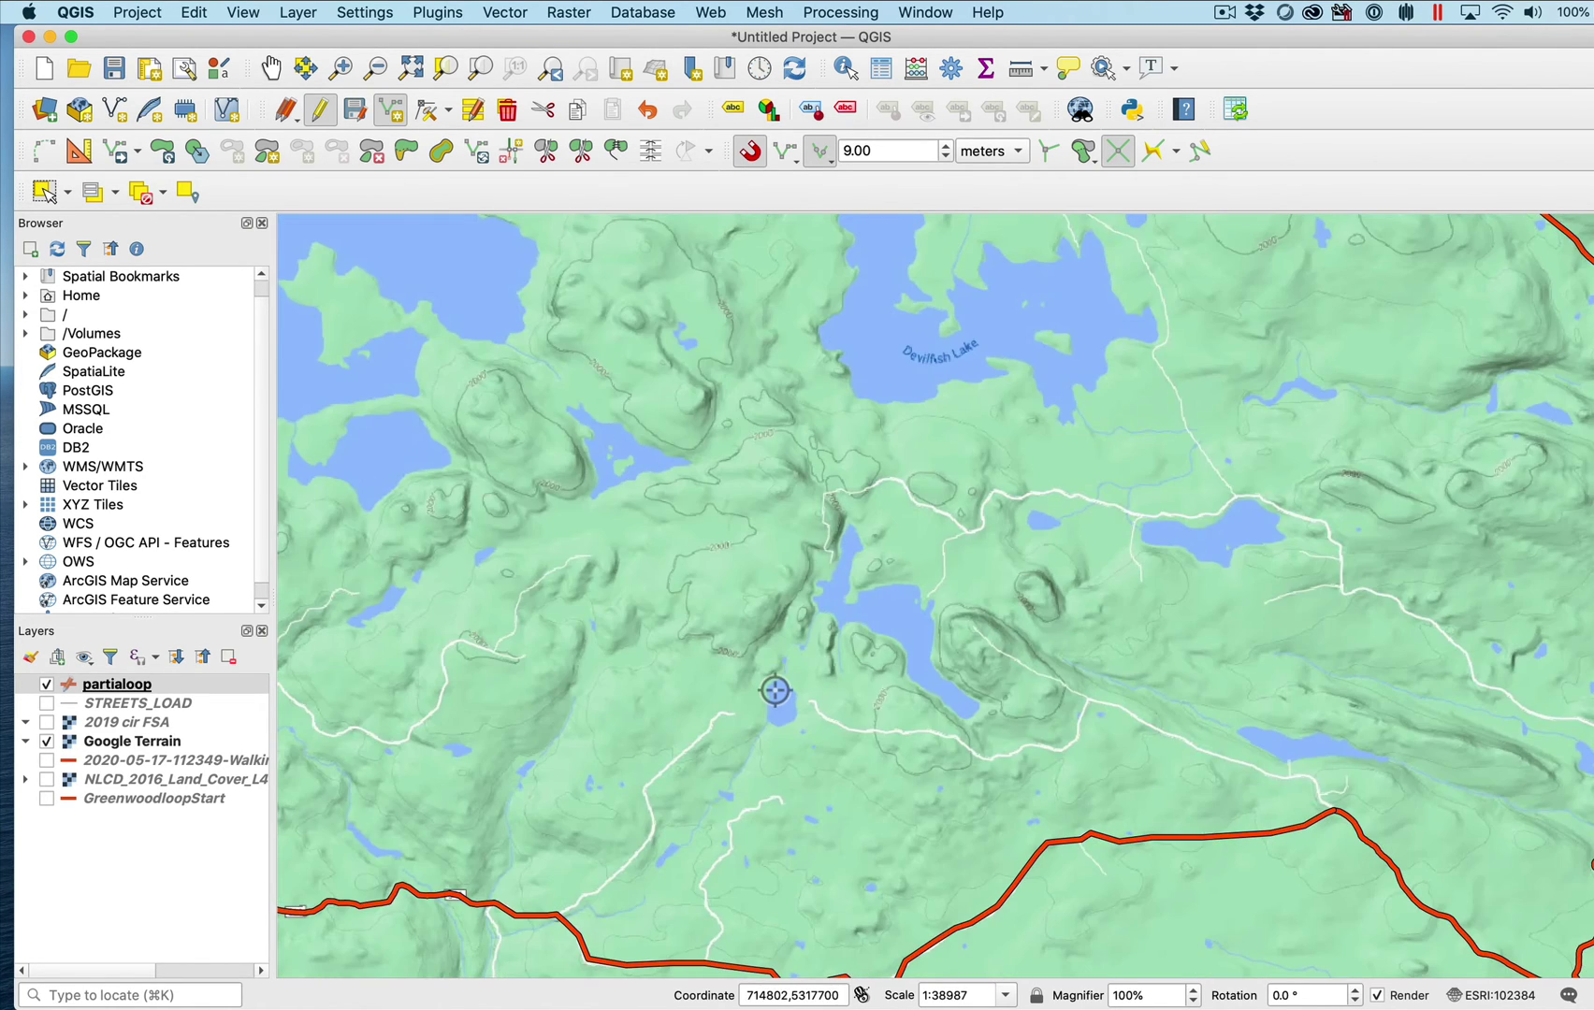
scroll(776, 691, "down", 1)
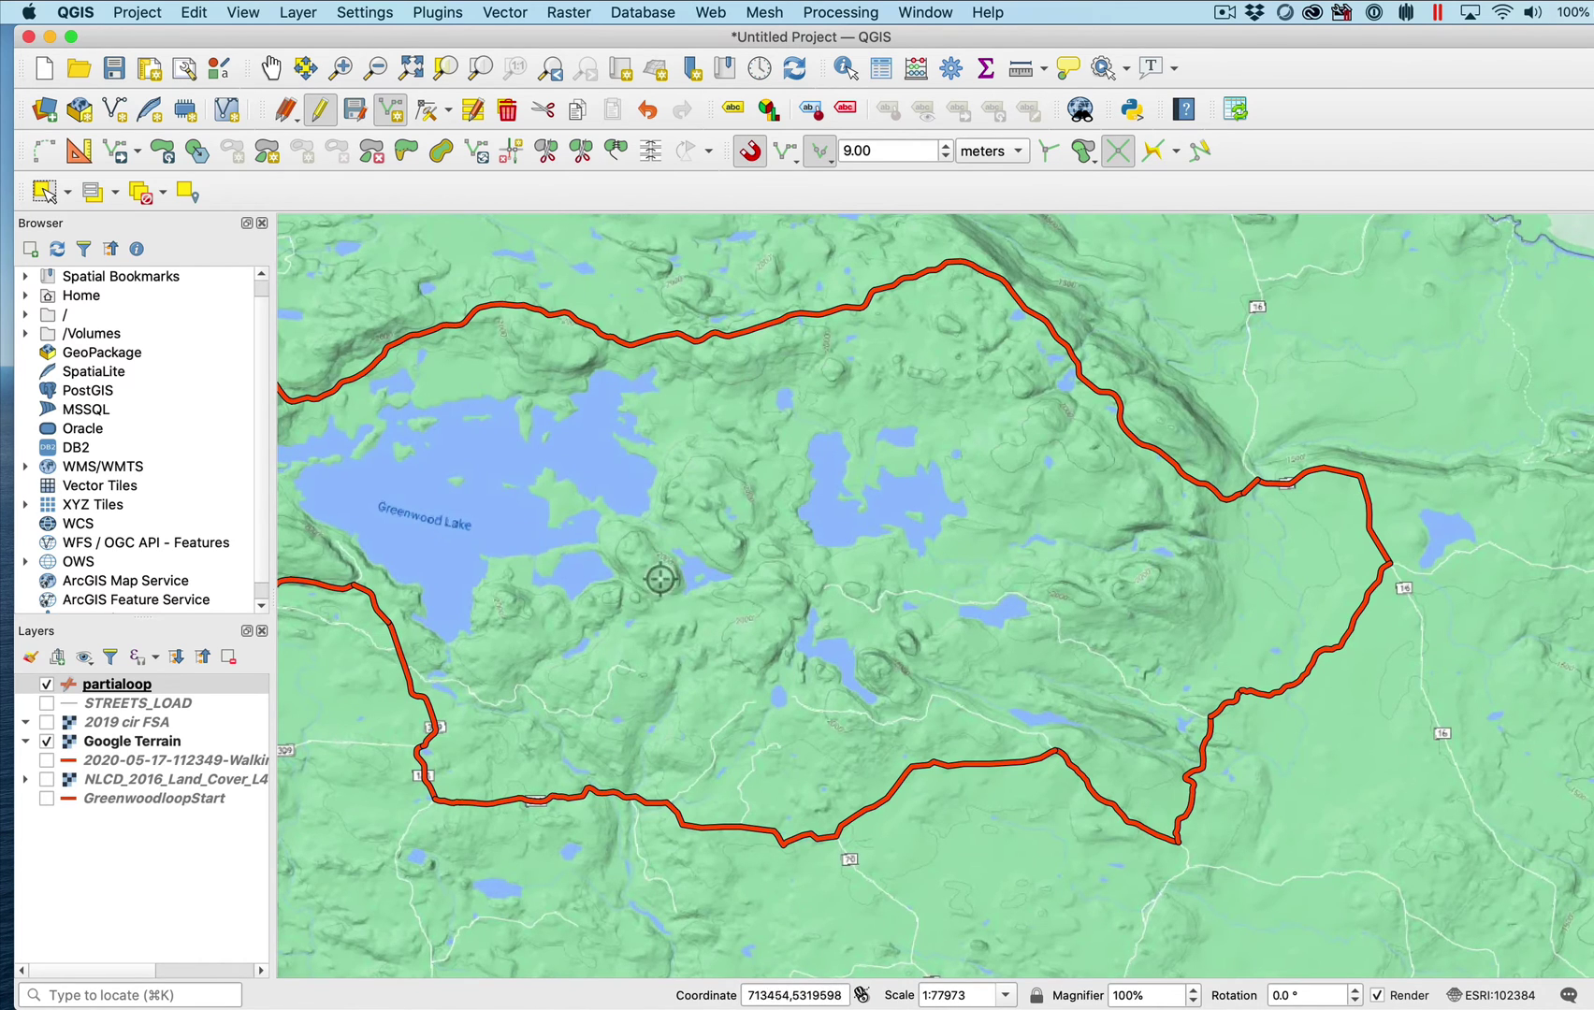
key("Left")
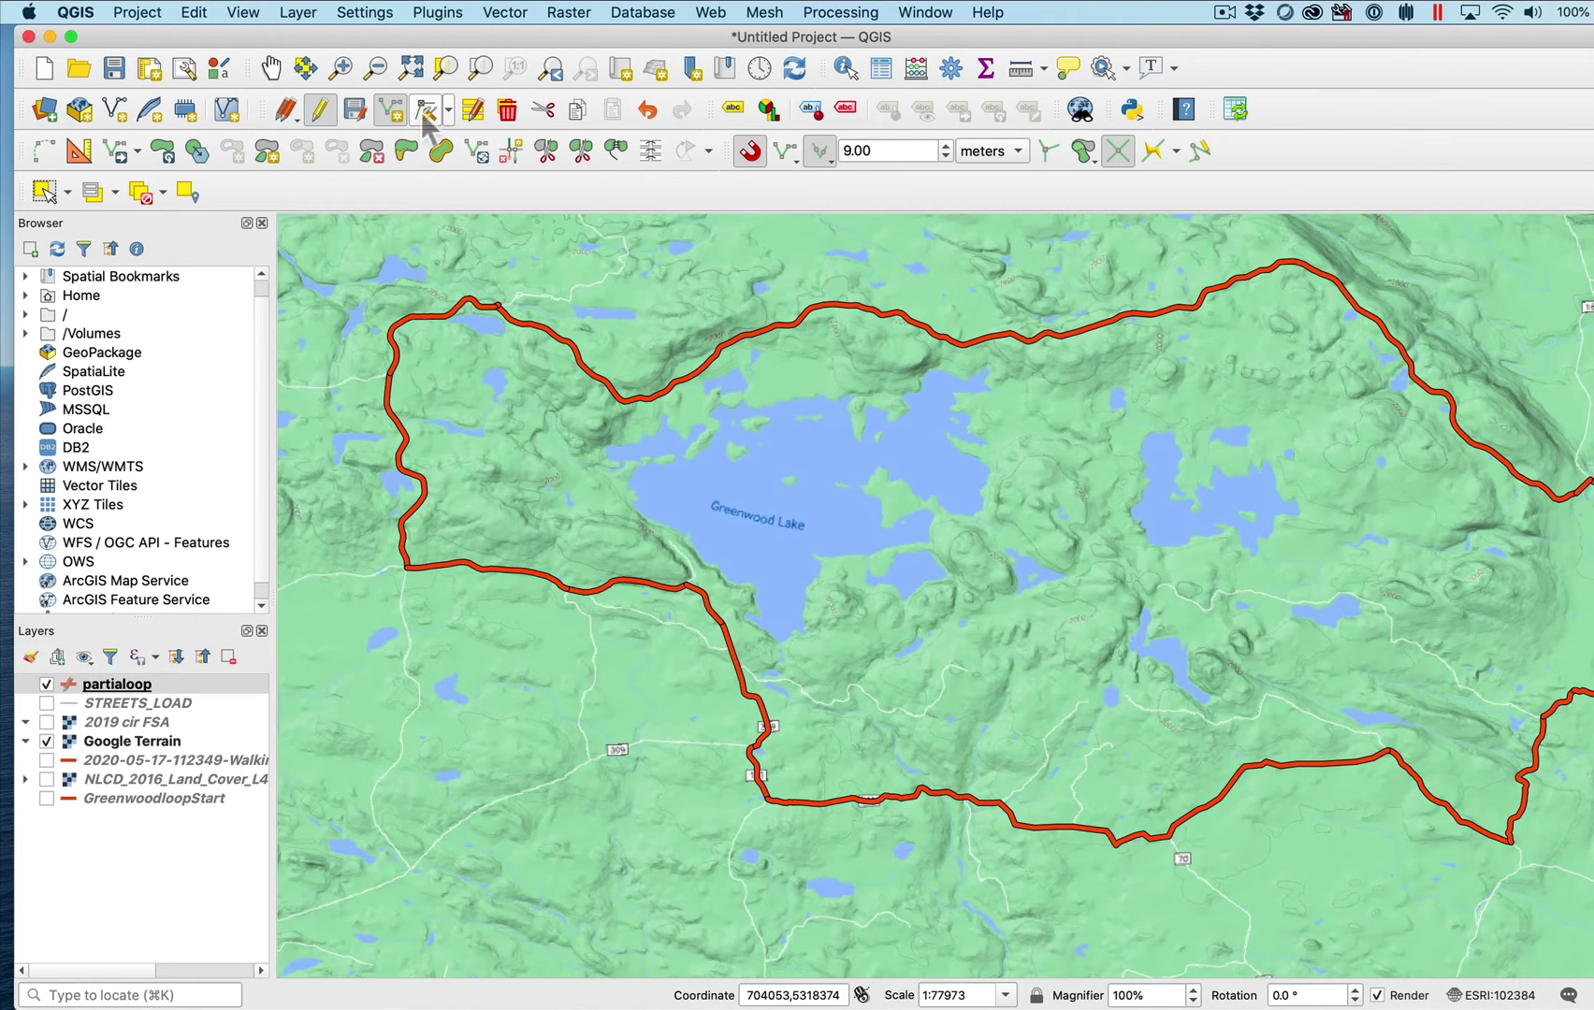
Step: Commit the edits, open the partialoop attribute table, and turn editing back on
left_click(315, 112)
right_click(126, 690)
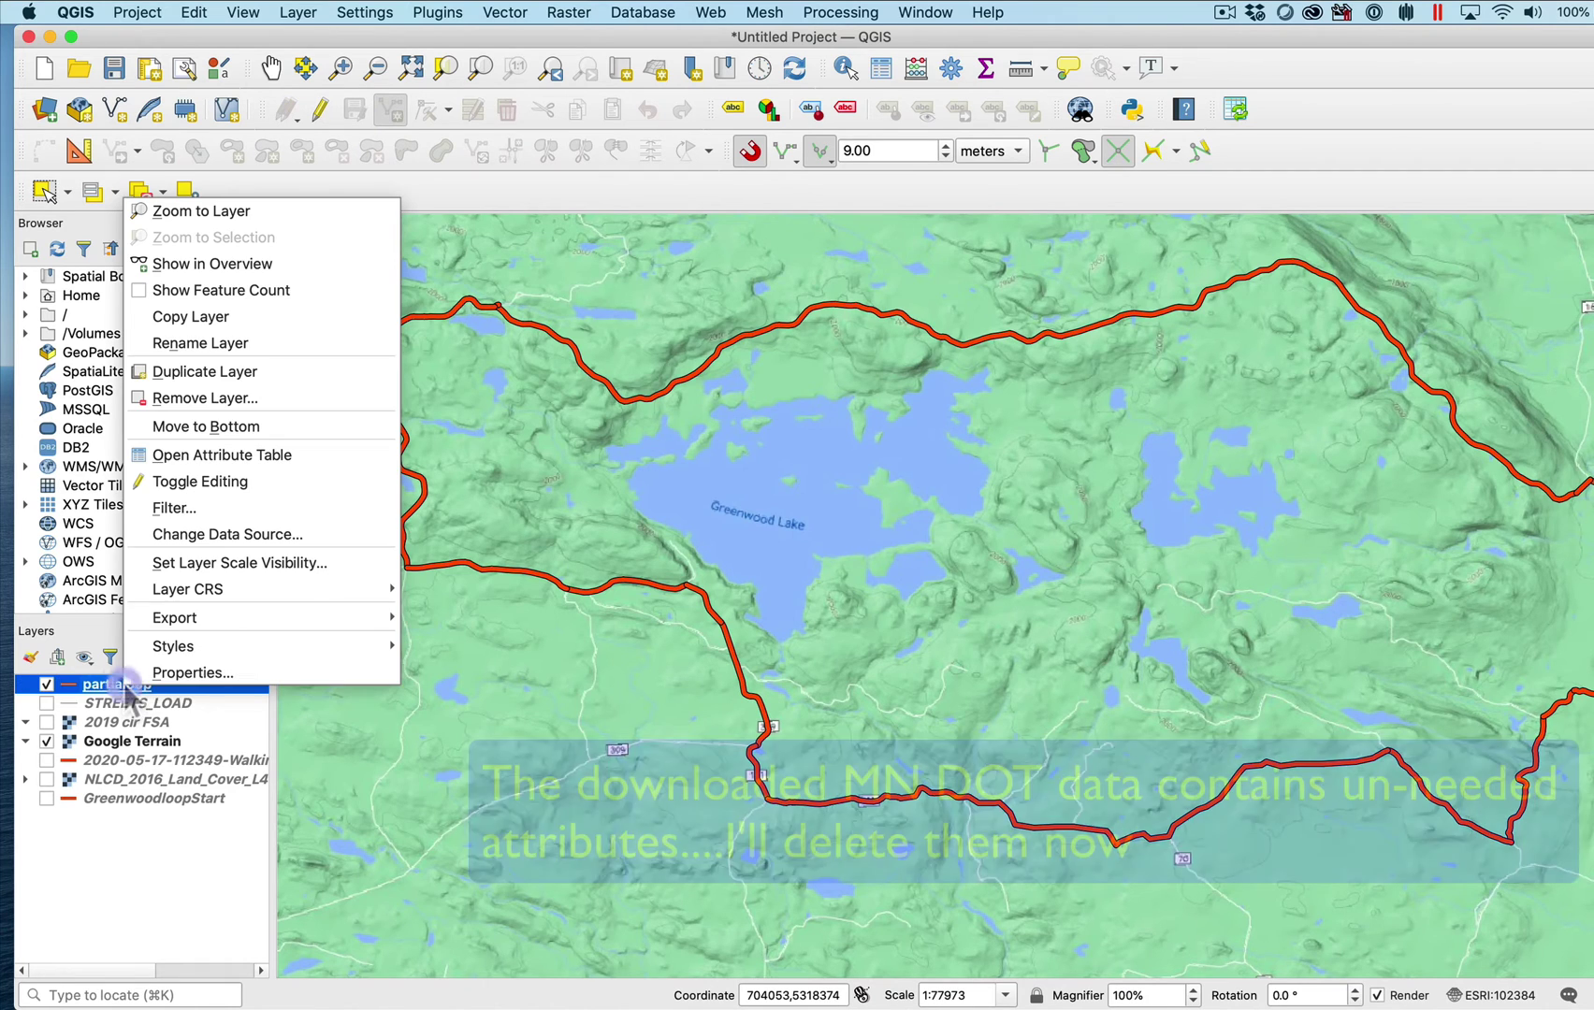
left_click(154, 457)
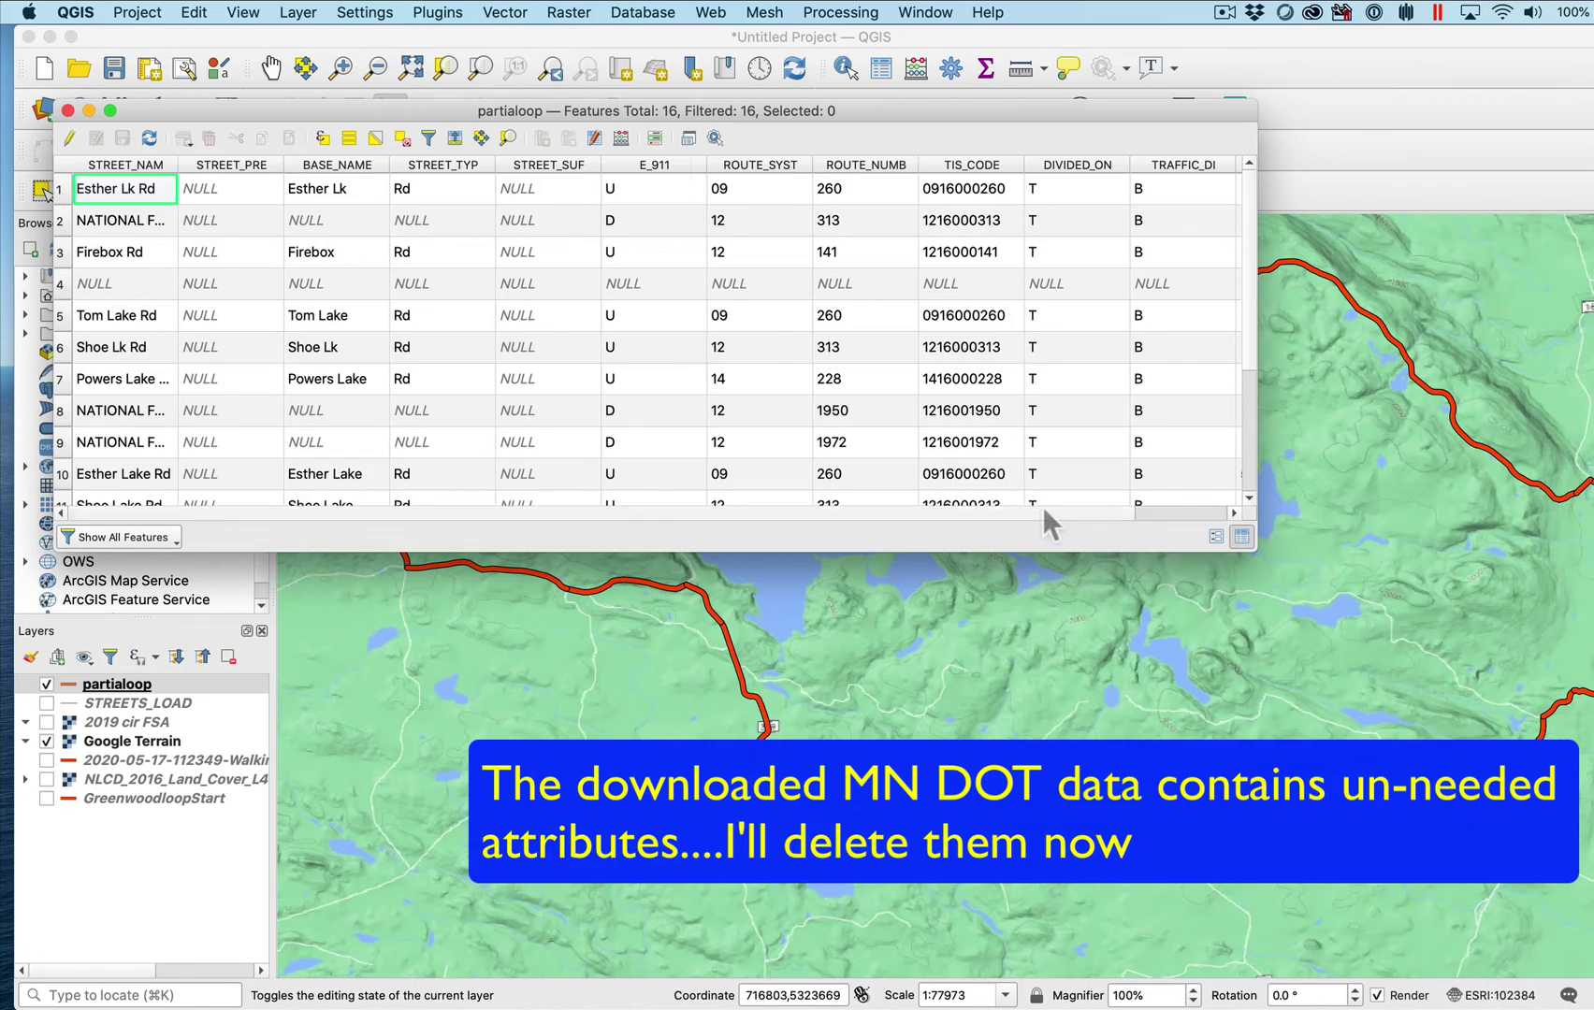
left_click_drag(1044, 510, 864, 528)
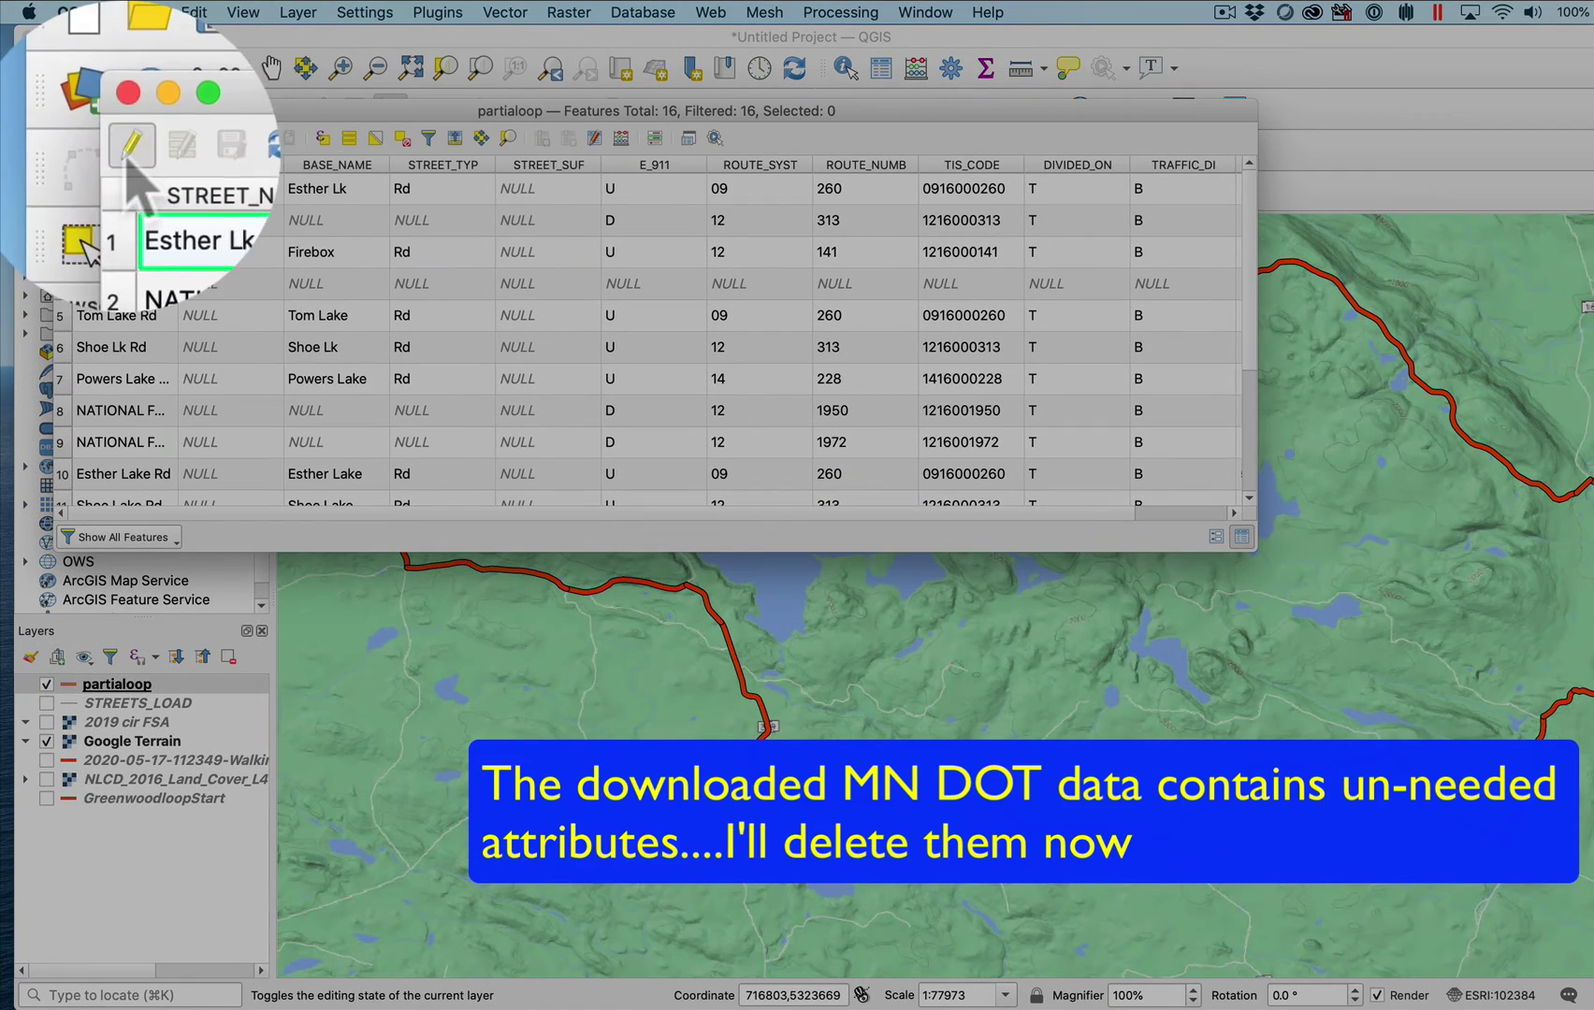
left_click(594, 138)
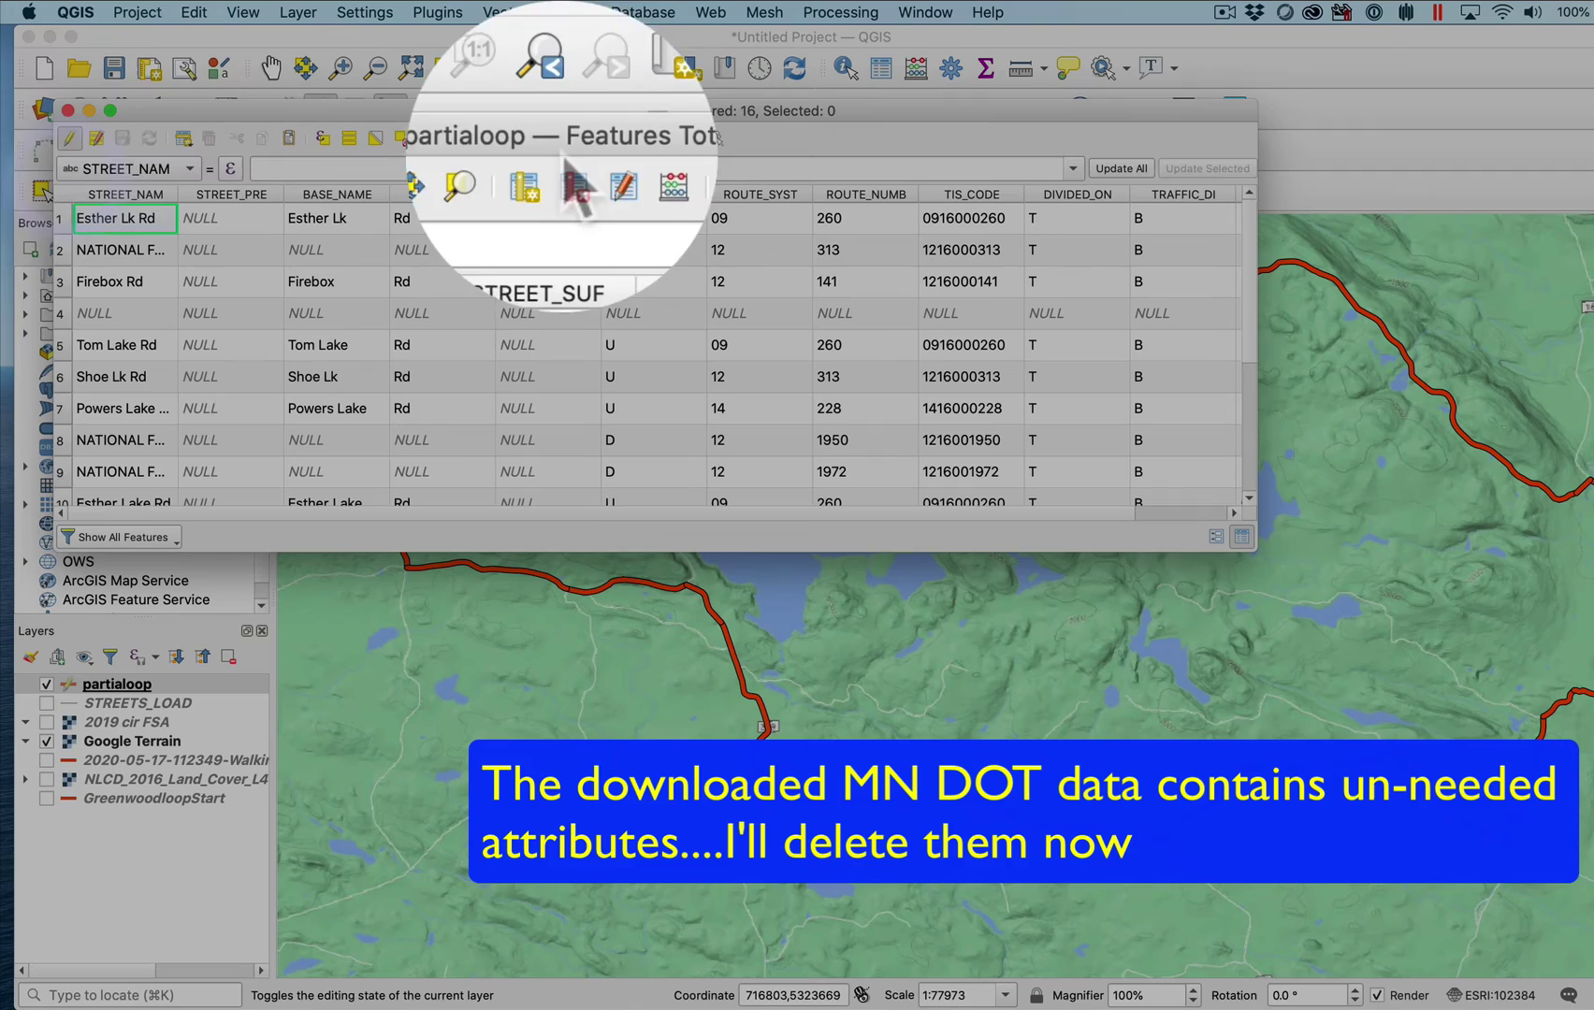
Step: Delete fields STREET_PRE through TRAFFIC_DI, keeping STREET_NAM, BASE_NAME and SHAPE_Leng
left_click(567, 139)
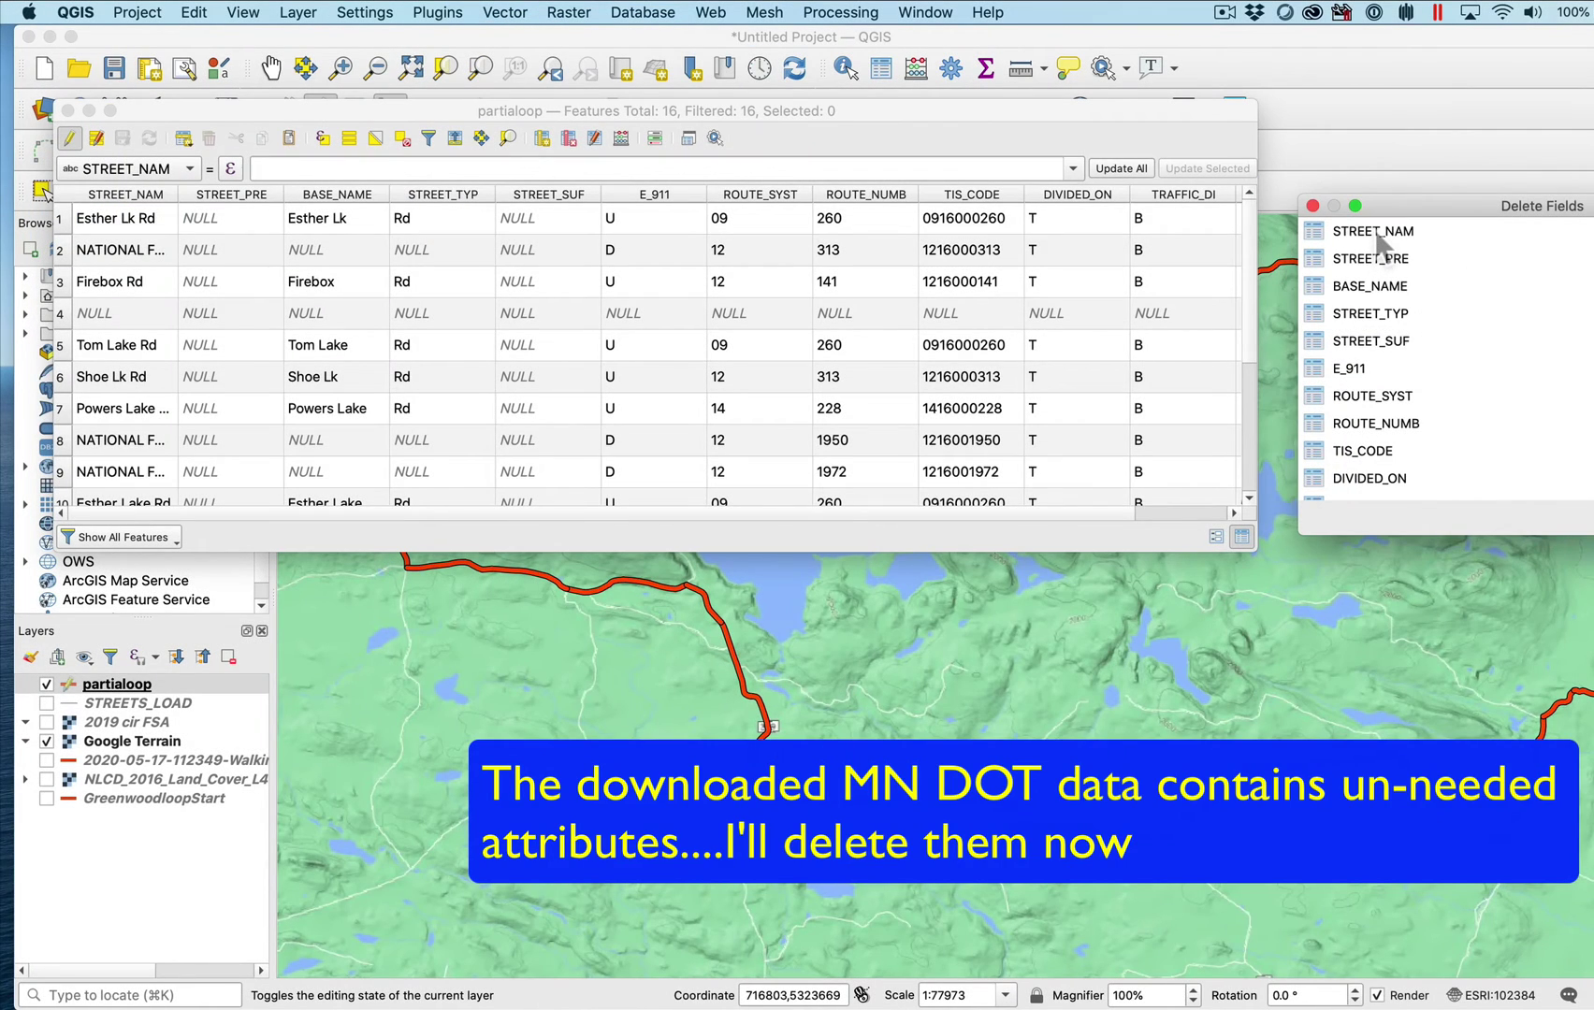
left_click(1390, 267)
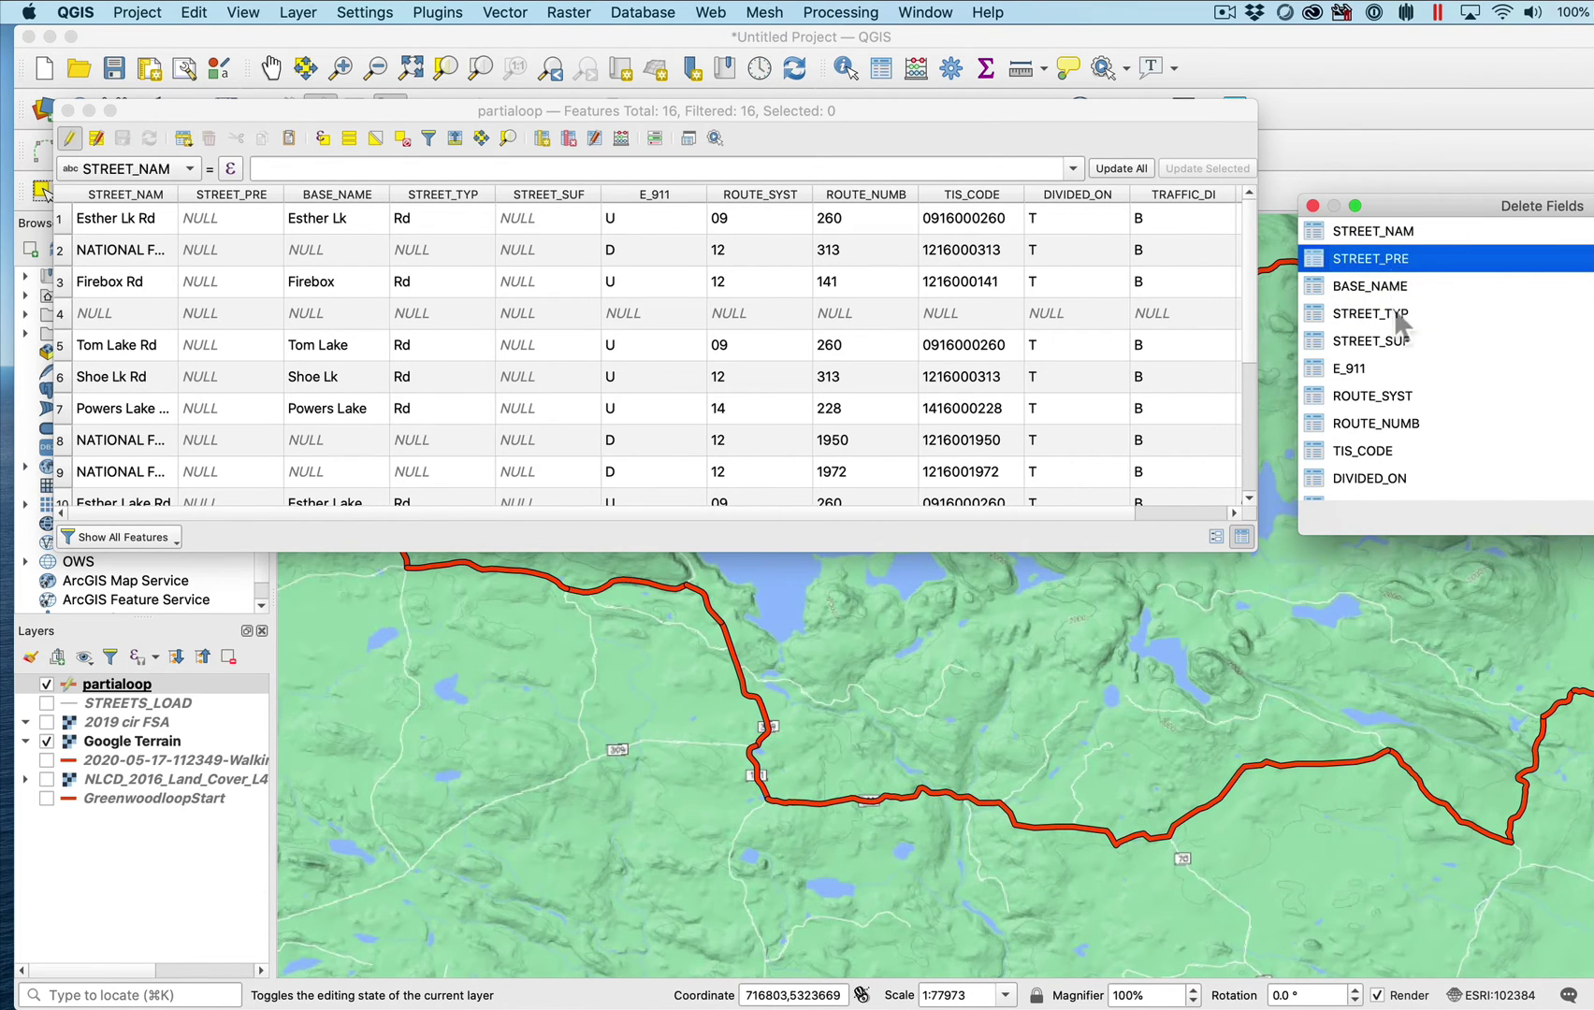
left_click(1400, 316, "super")
left_click(1390, 344, "super")
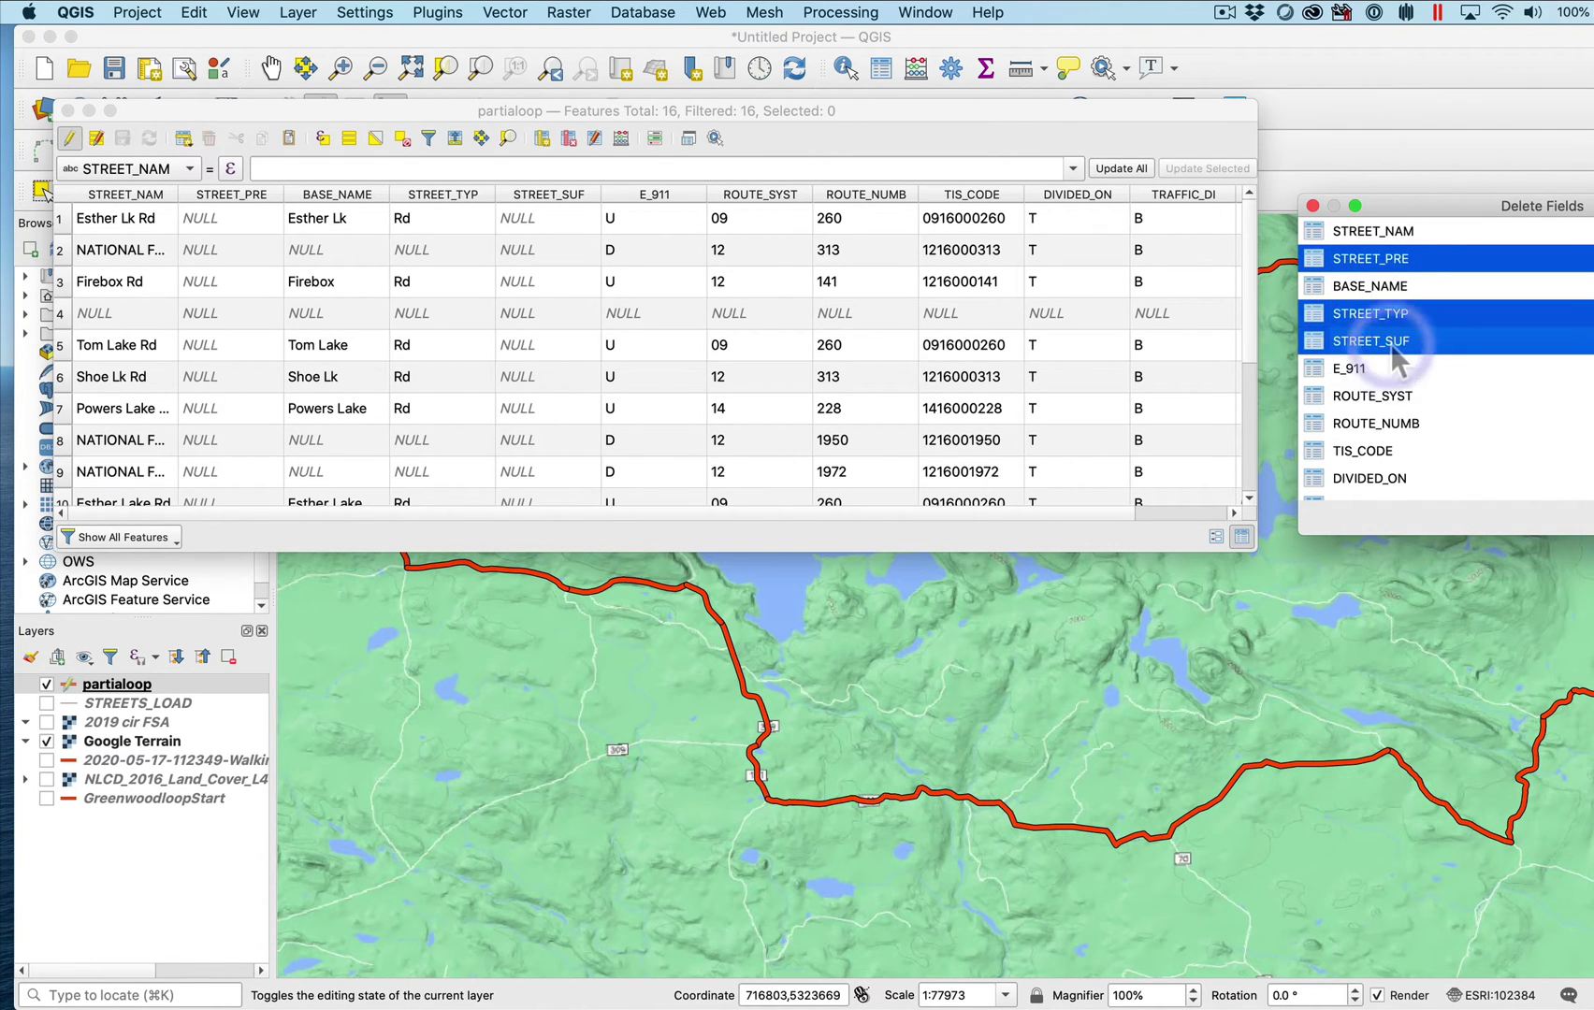
left_click(1361, 371, "super")
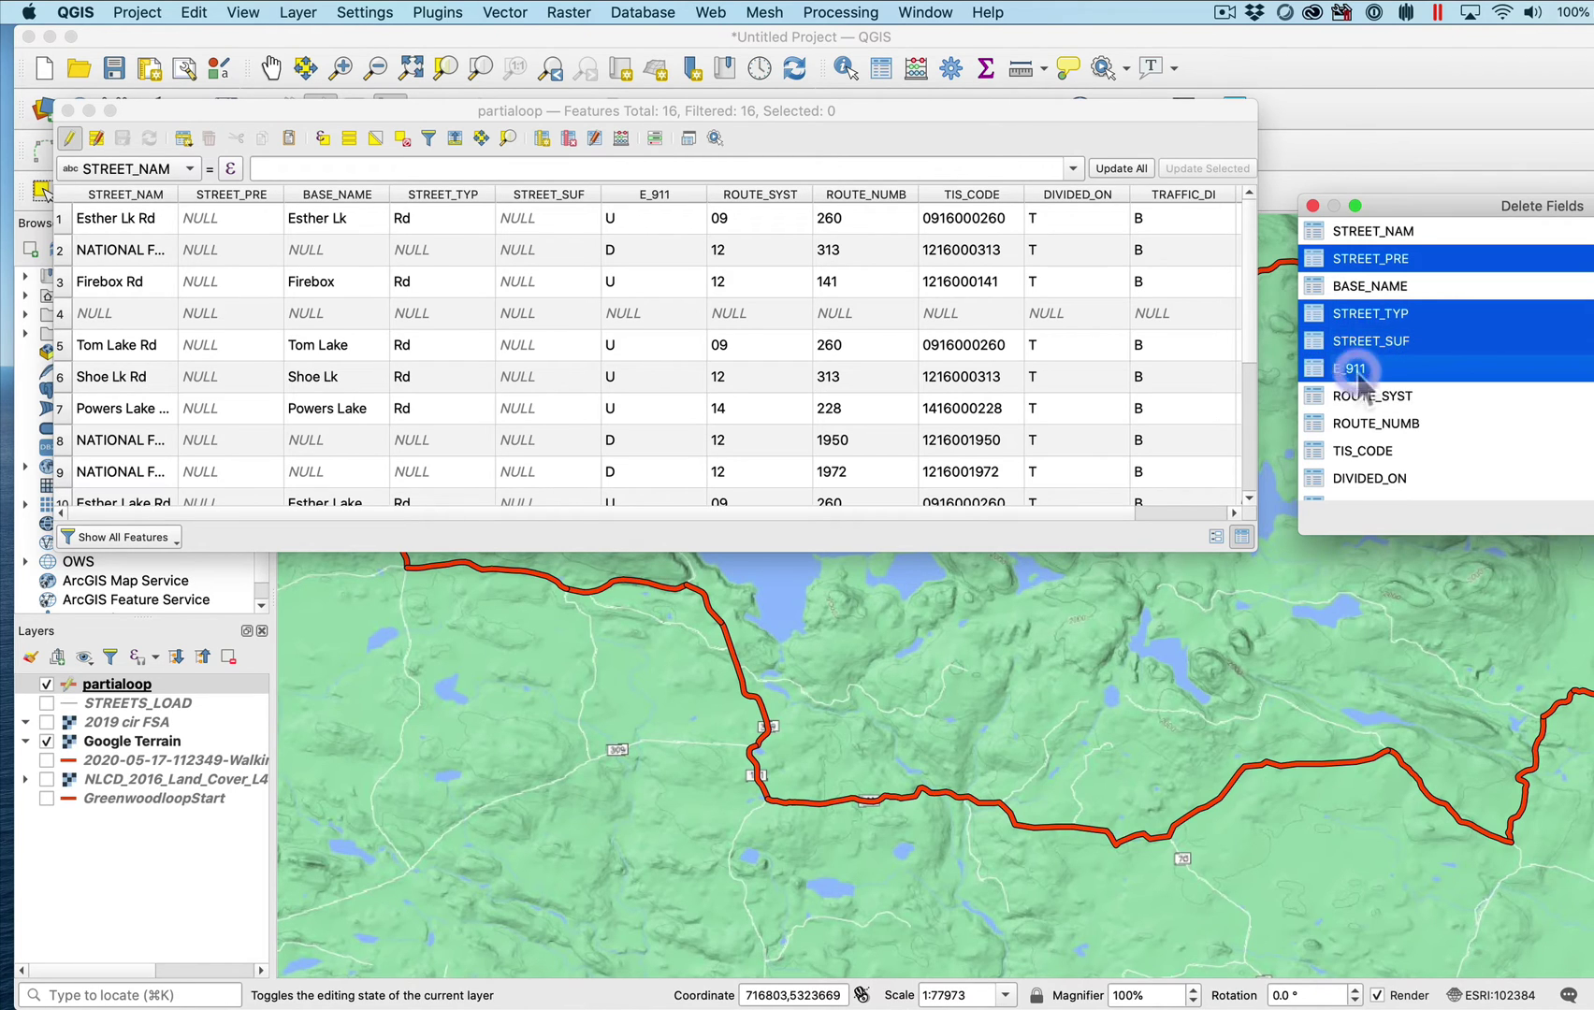
left_click(1370, 396, "super")
left_click(1394, 424, "super")
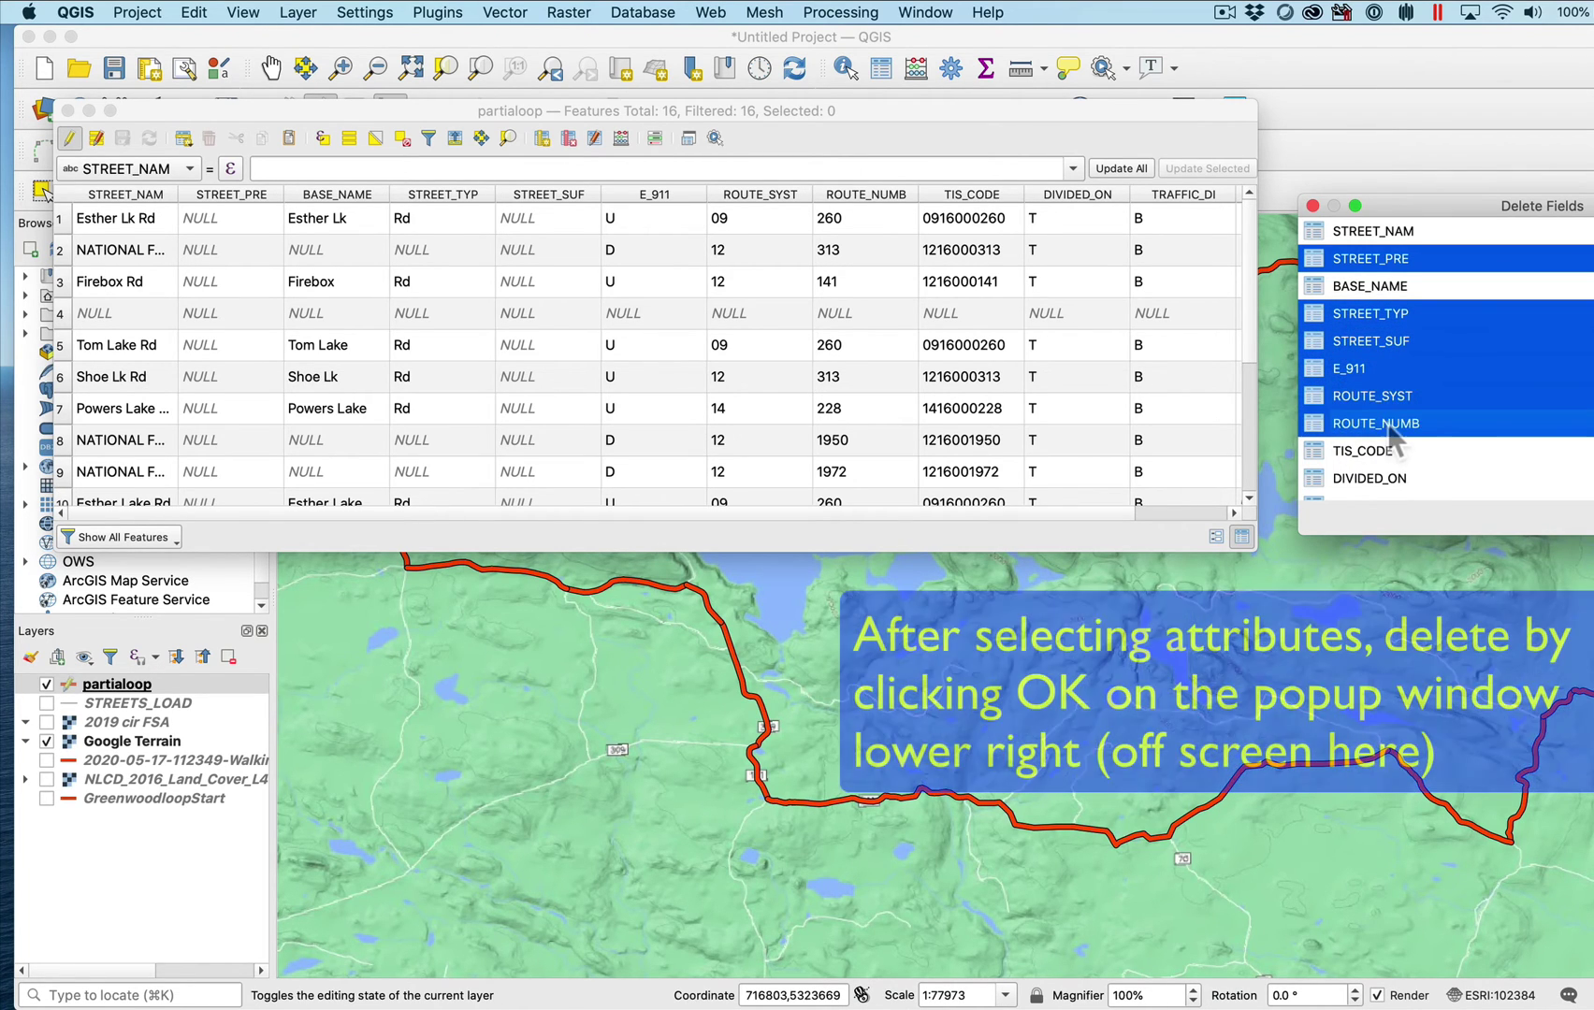
left_click(1370, 451, "super")
left_click(1387, 482, "super")
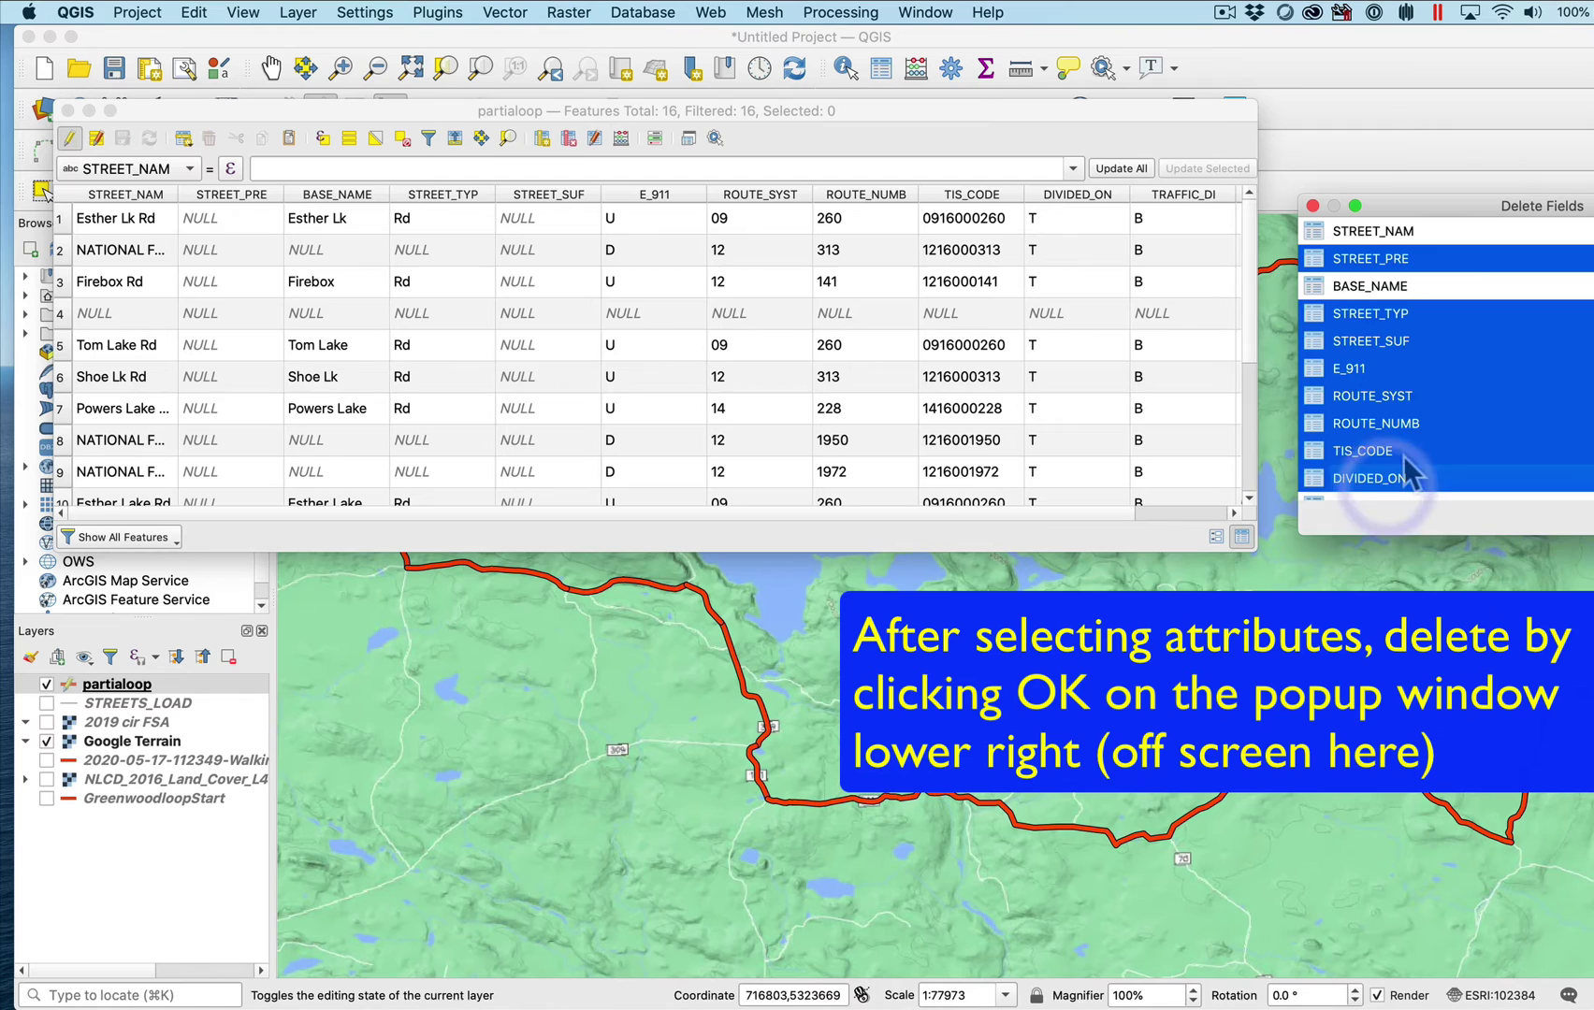
scroll(1398, 463, "down", 2)
left_click(1368, 451, "super")
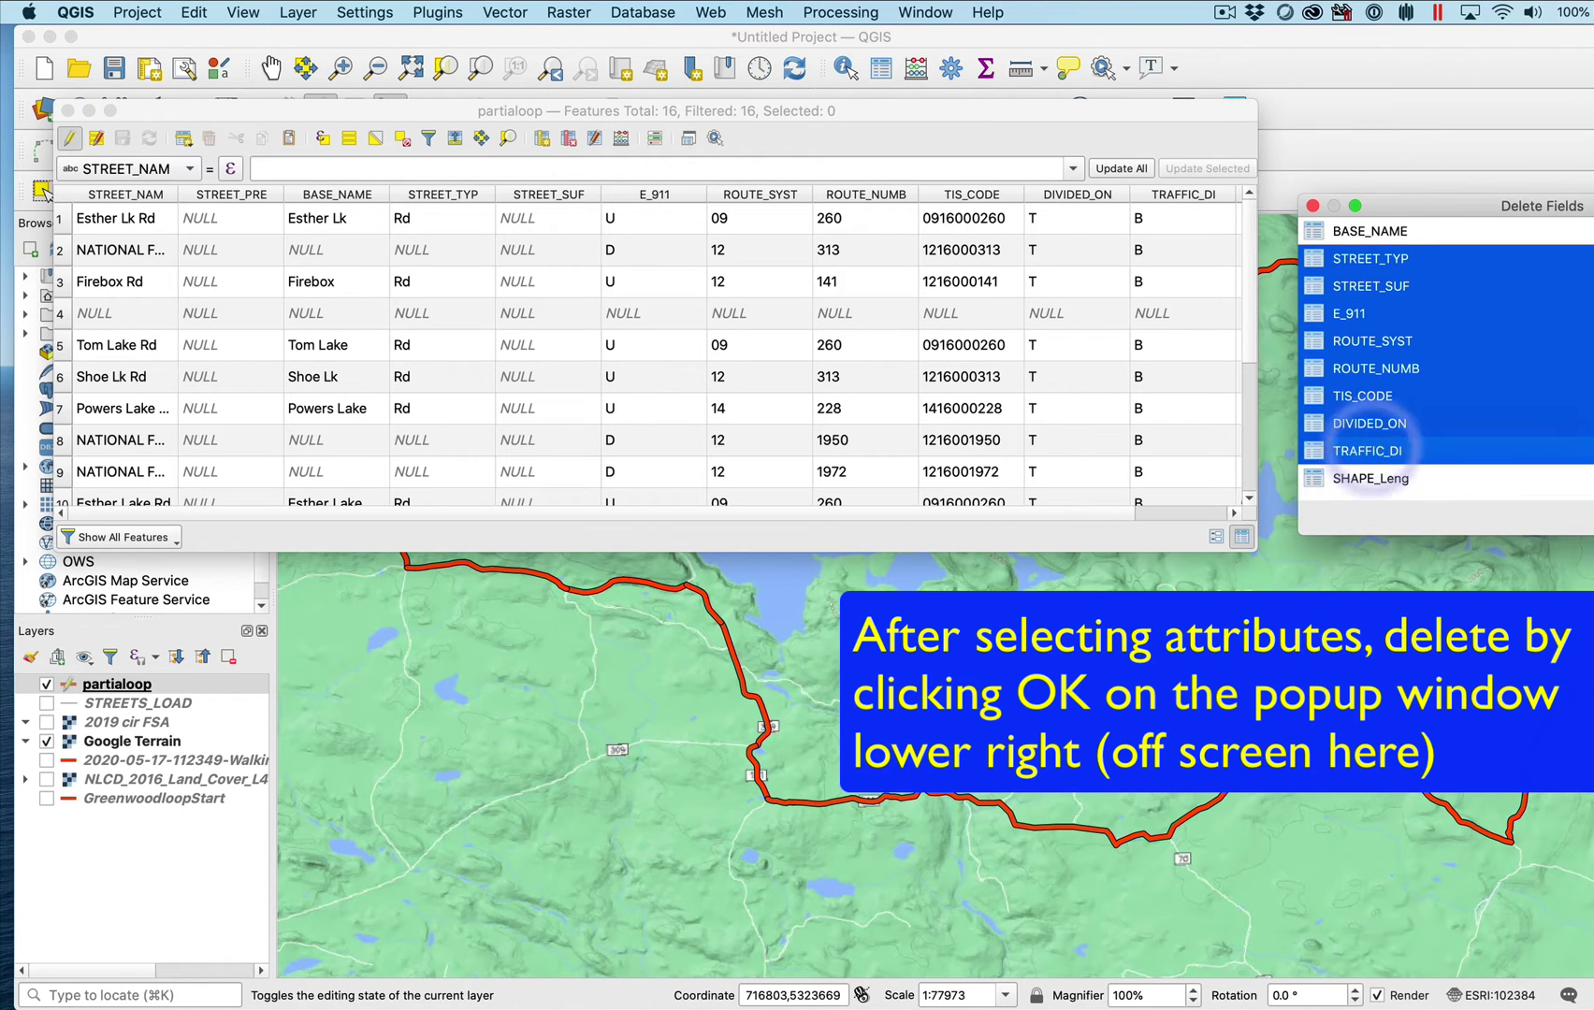
key("Return")
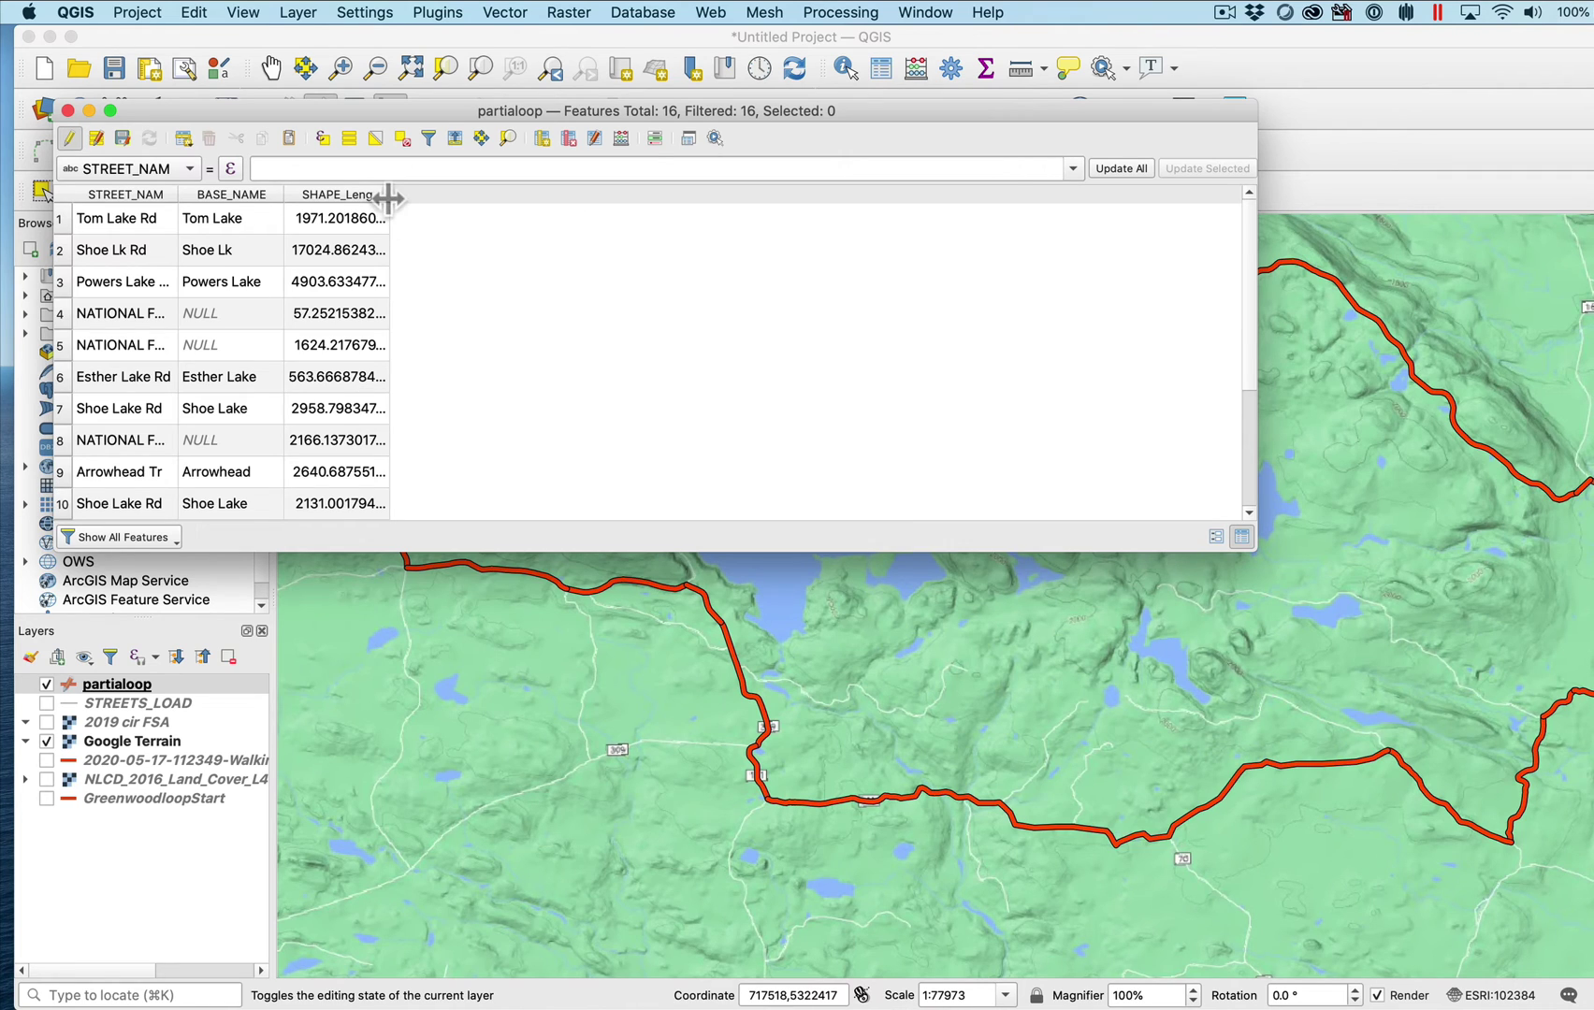
Step: Widen the SHAPE_Leng column so its full values show
left_click_drag(390, 193, 498, 204)
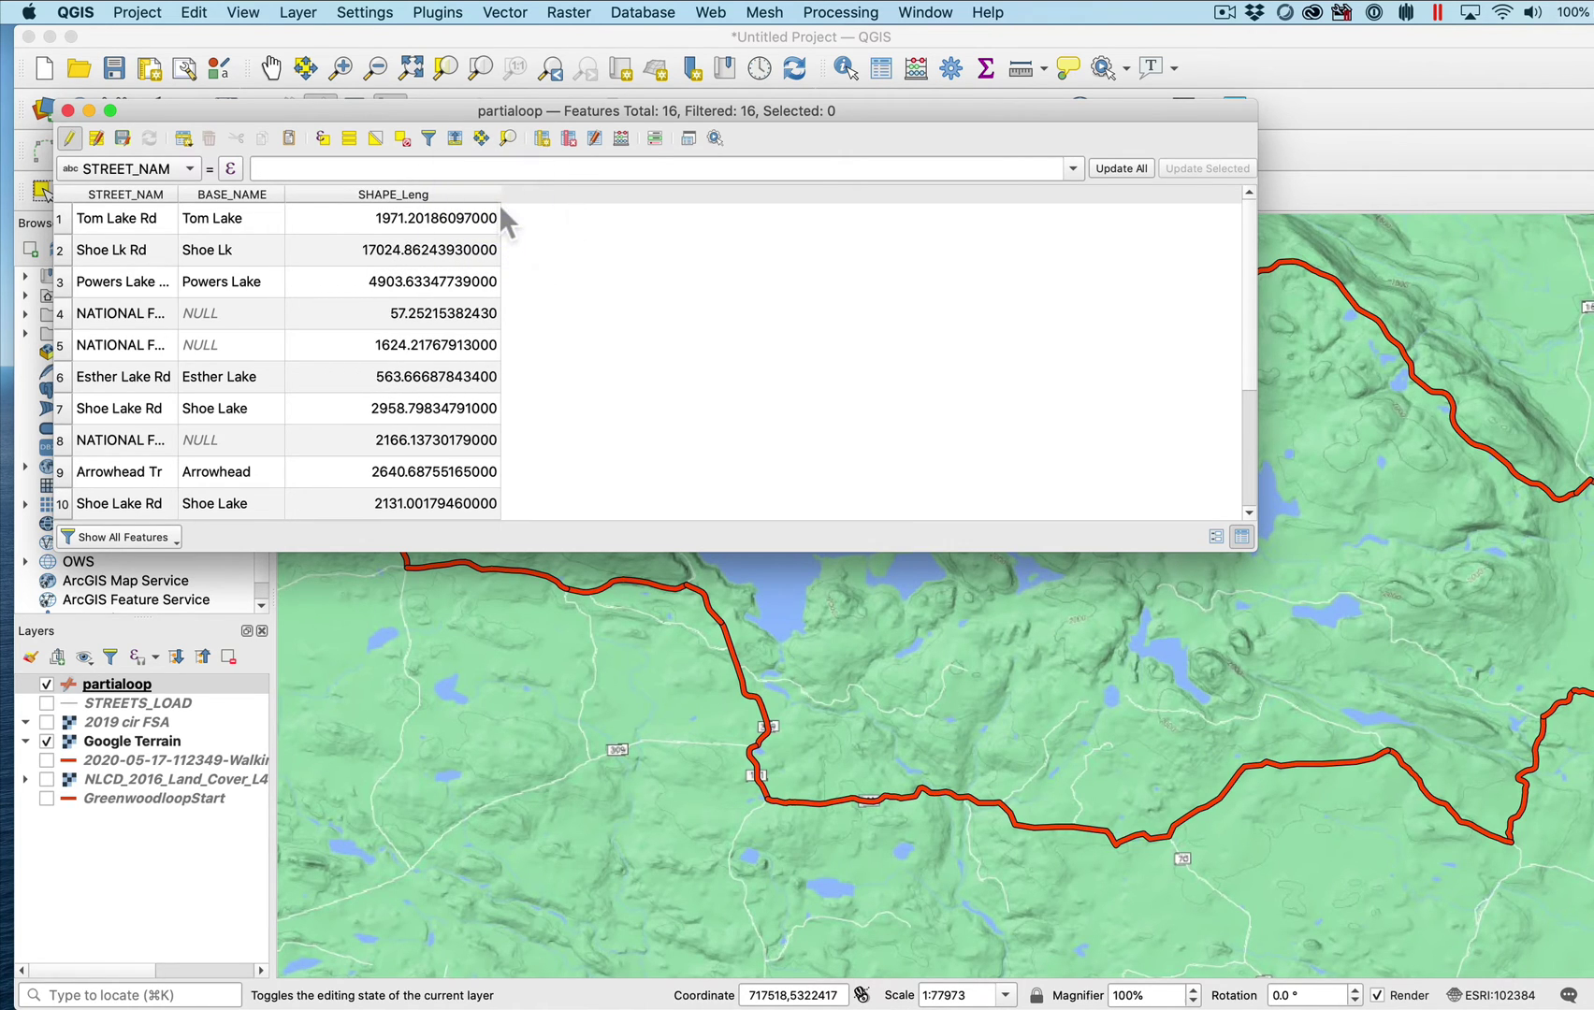
scroll(426, 316, "down", 3)
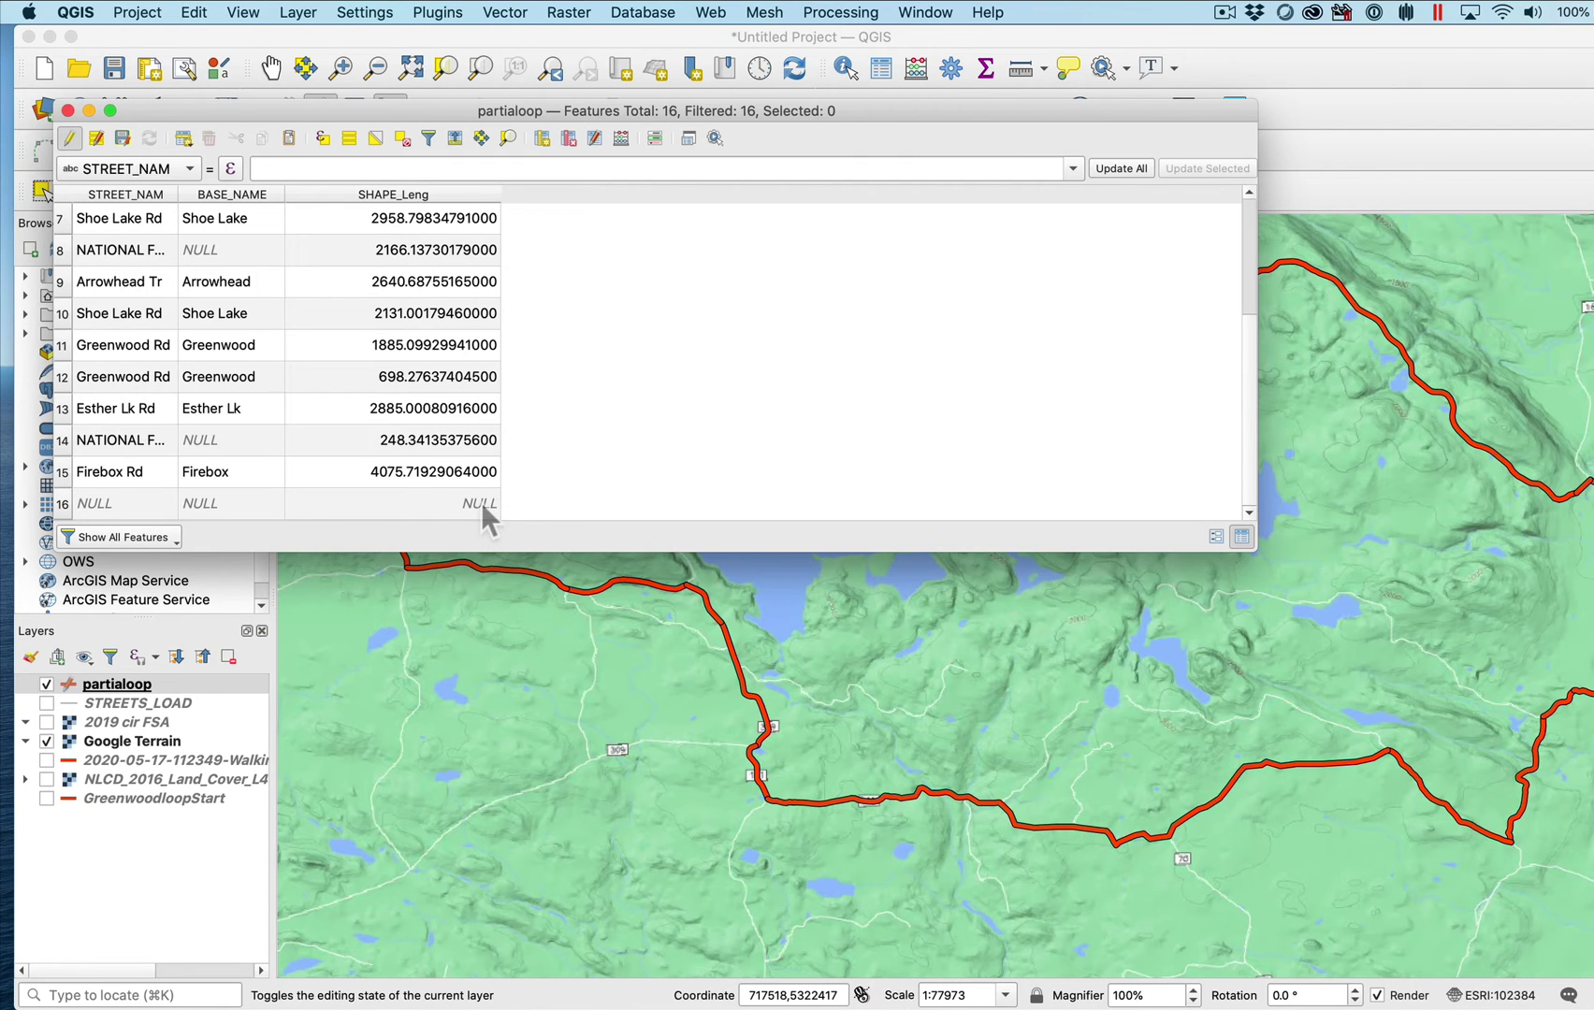
scroll(463, 505, "up", 3)
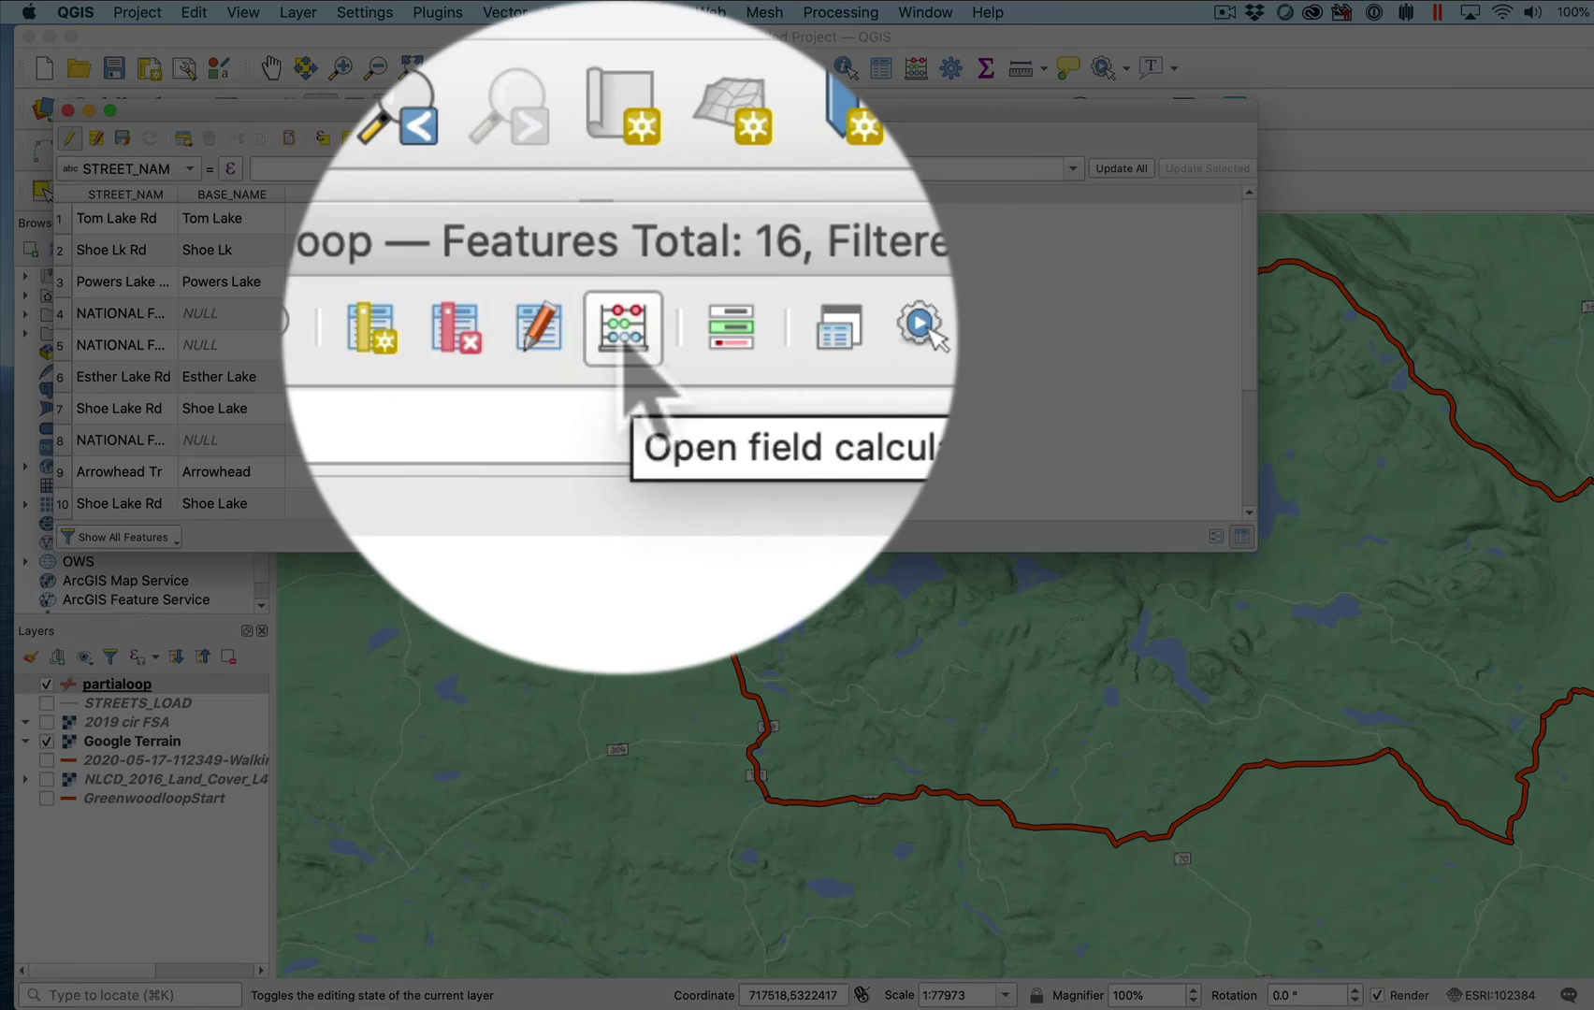
Step: Recalculate the existing SHAPE_Leng field with $length, giving values like 1970.81556801735
left_click(616, 142)
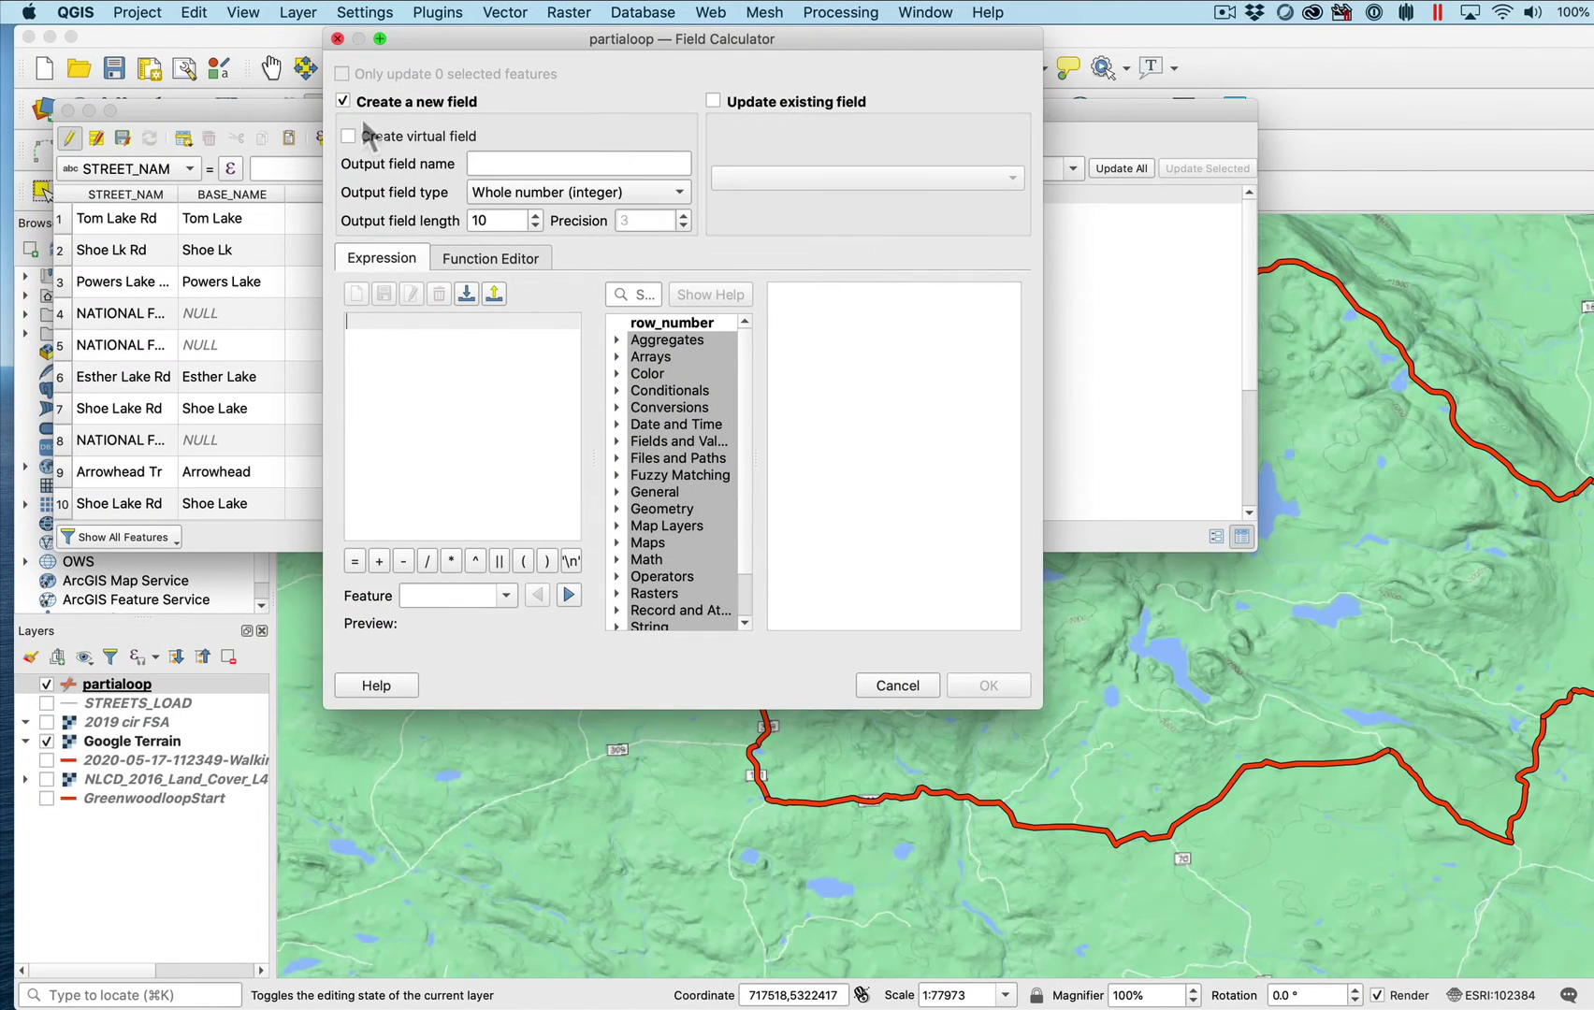
left_click(713, 100)
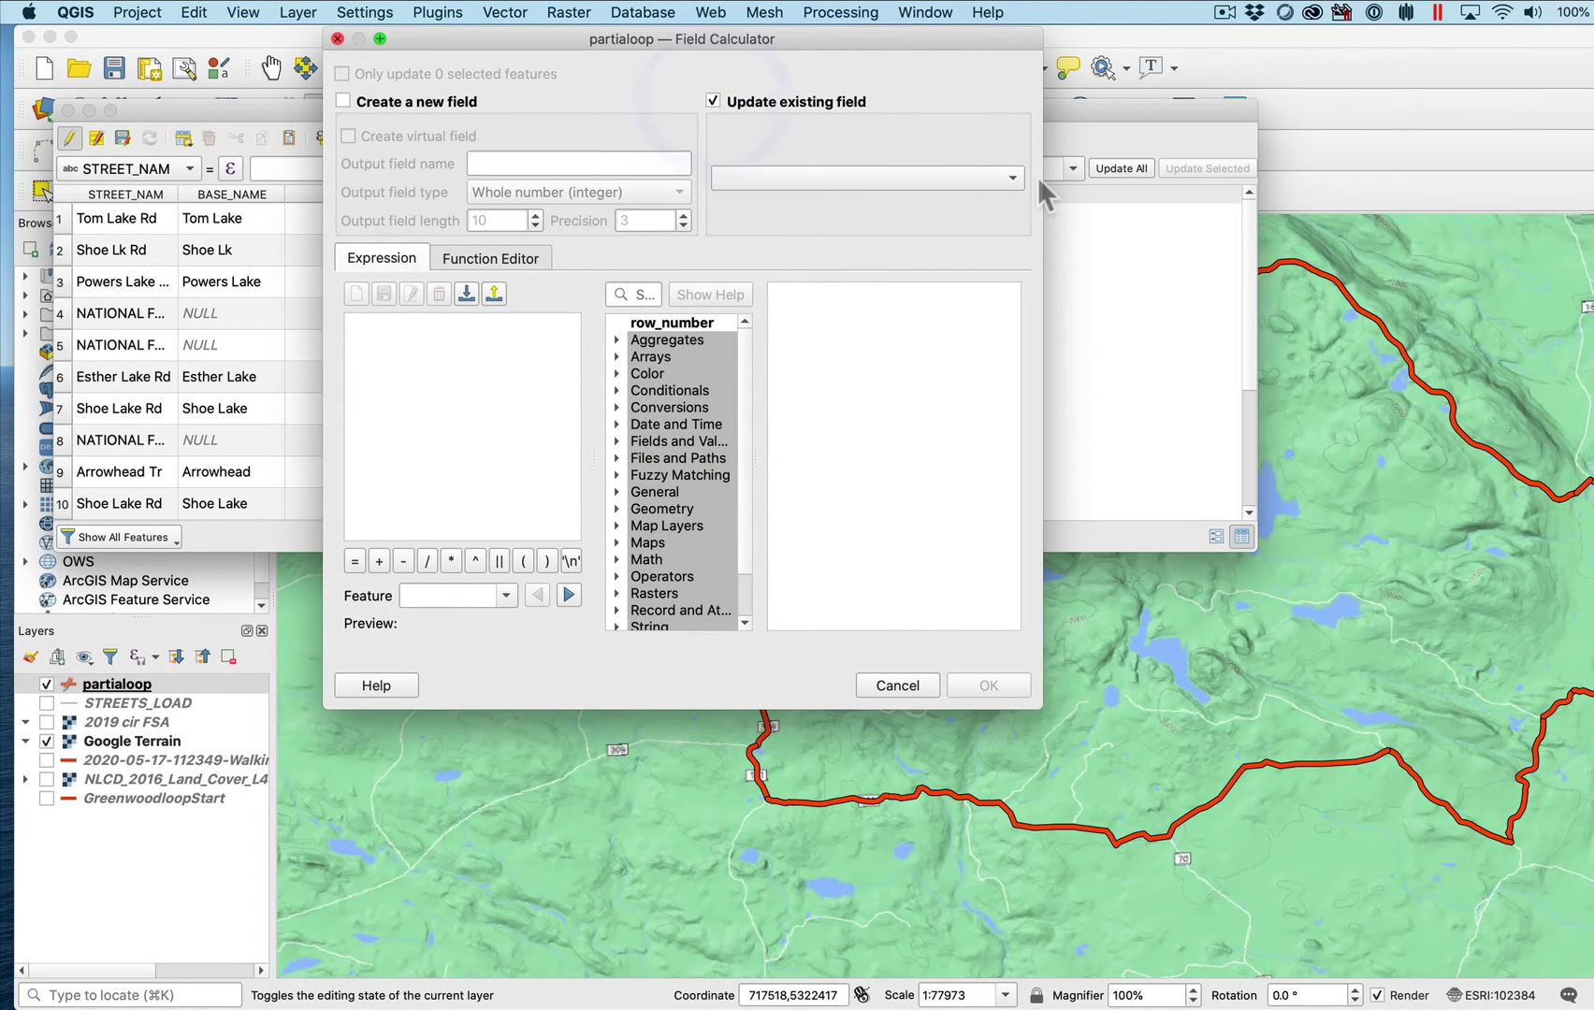
left_click(1004, 177)
left_click(919, 230)
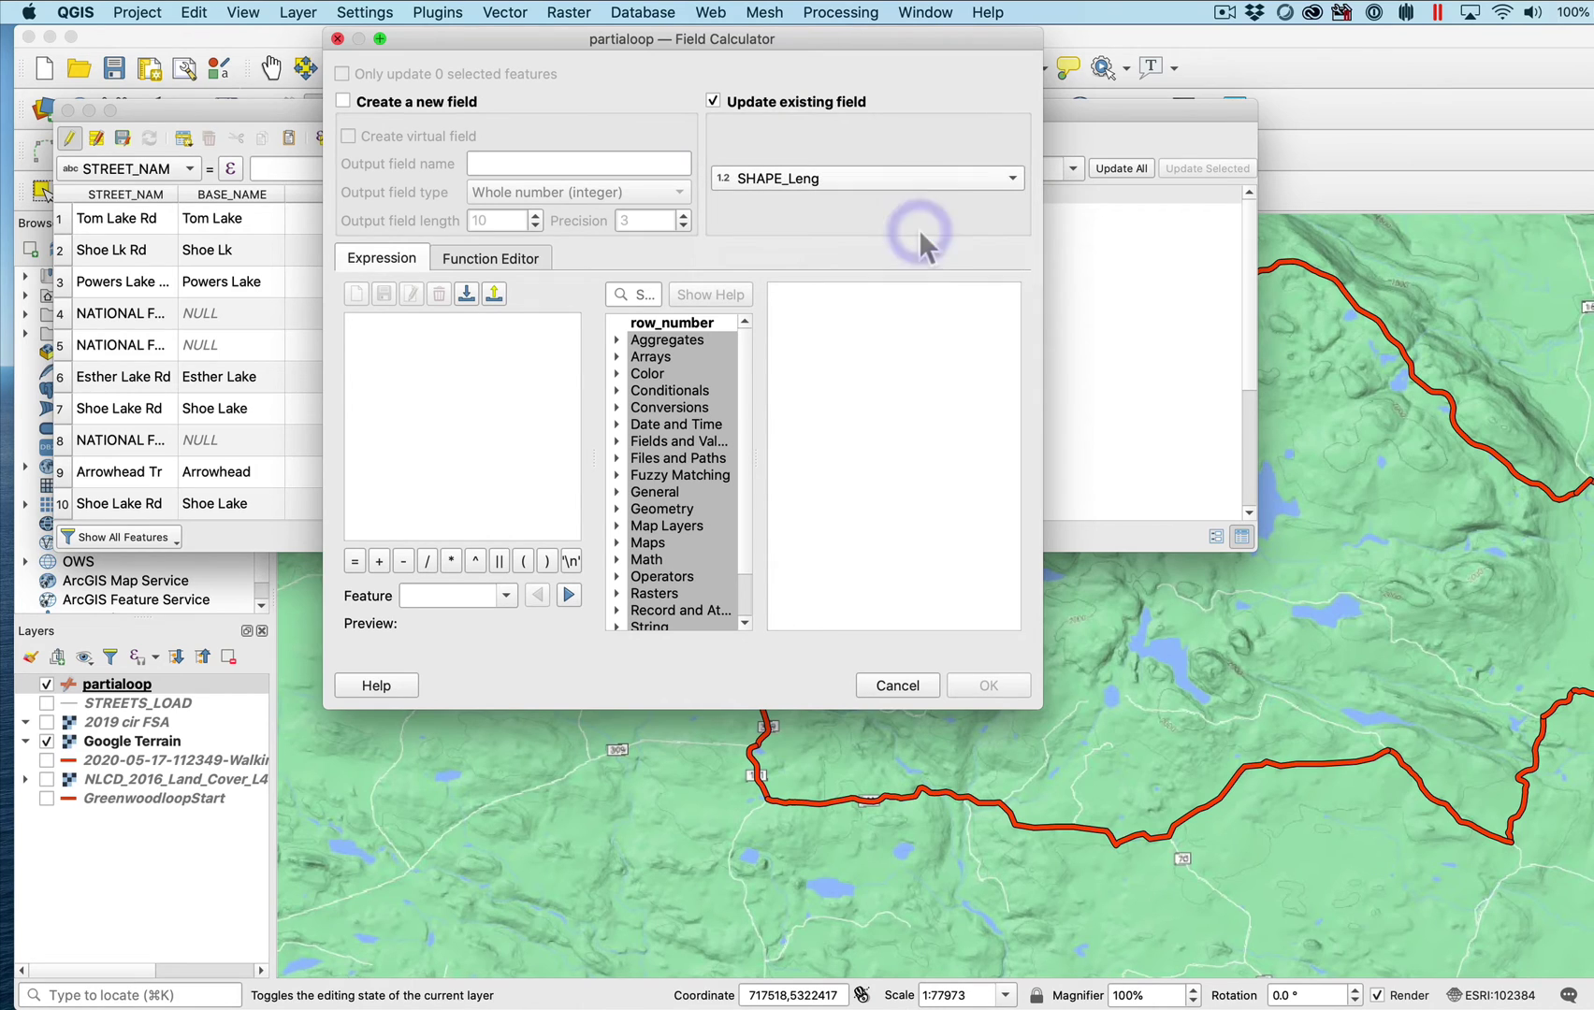
left_click(616, 509)
scroll(617, 512, "down", 10)
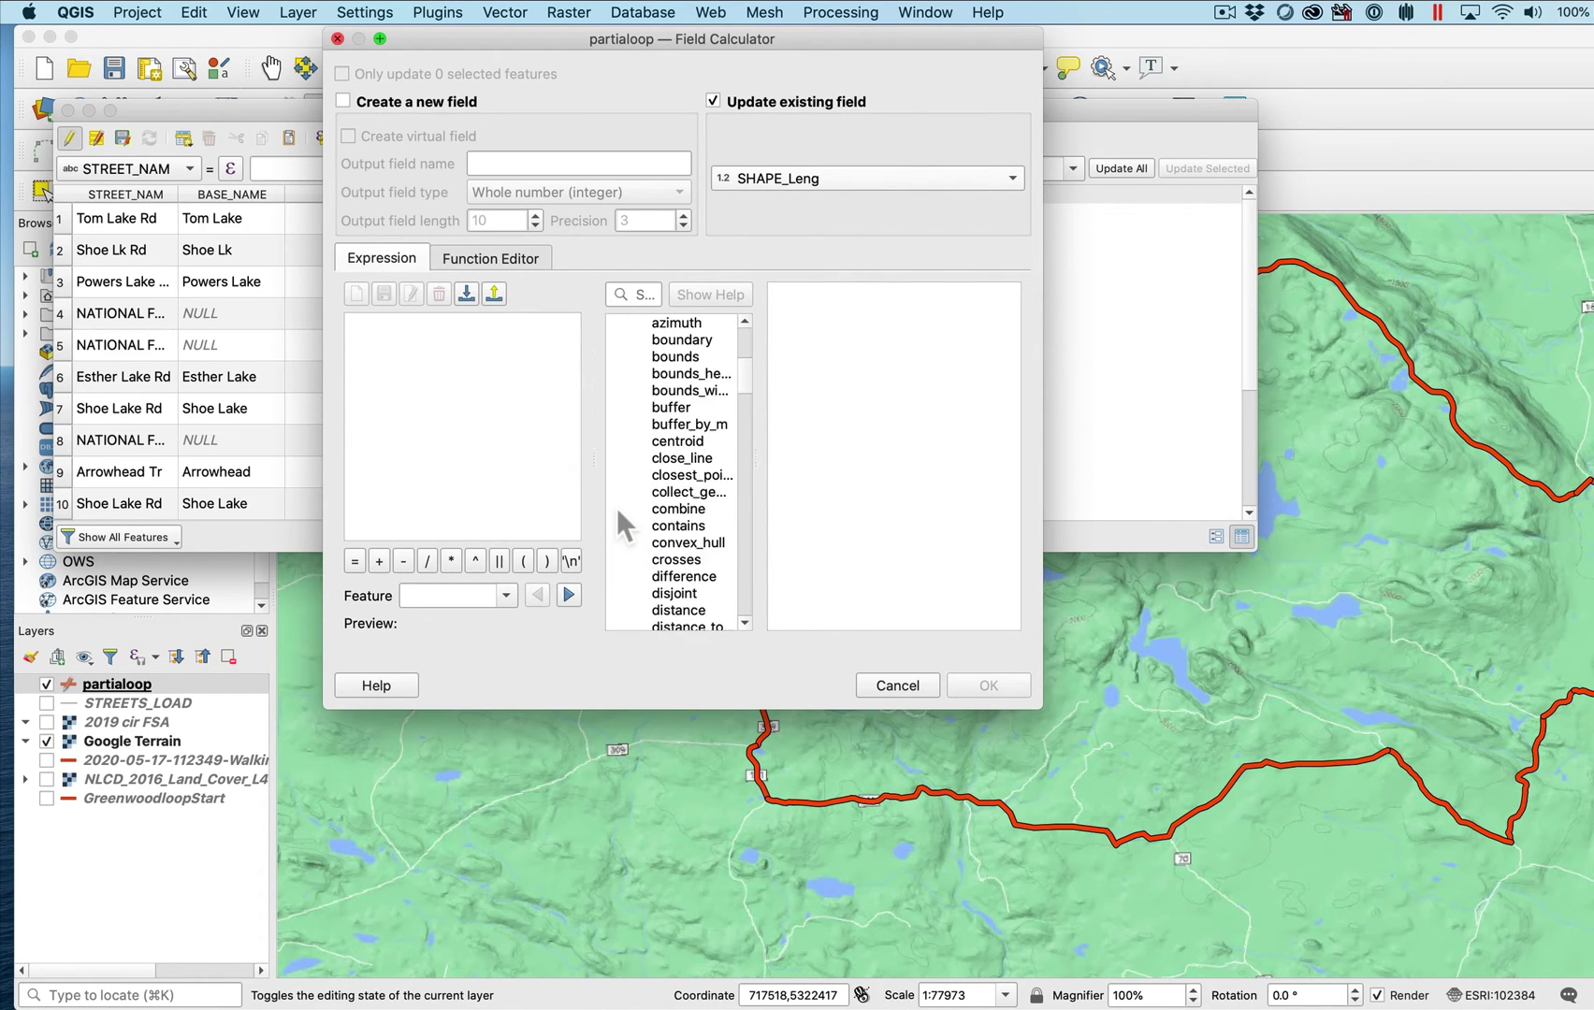
scroll(617, 507, "down", 15)
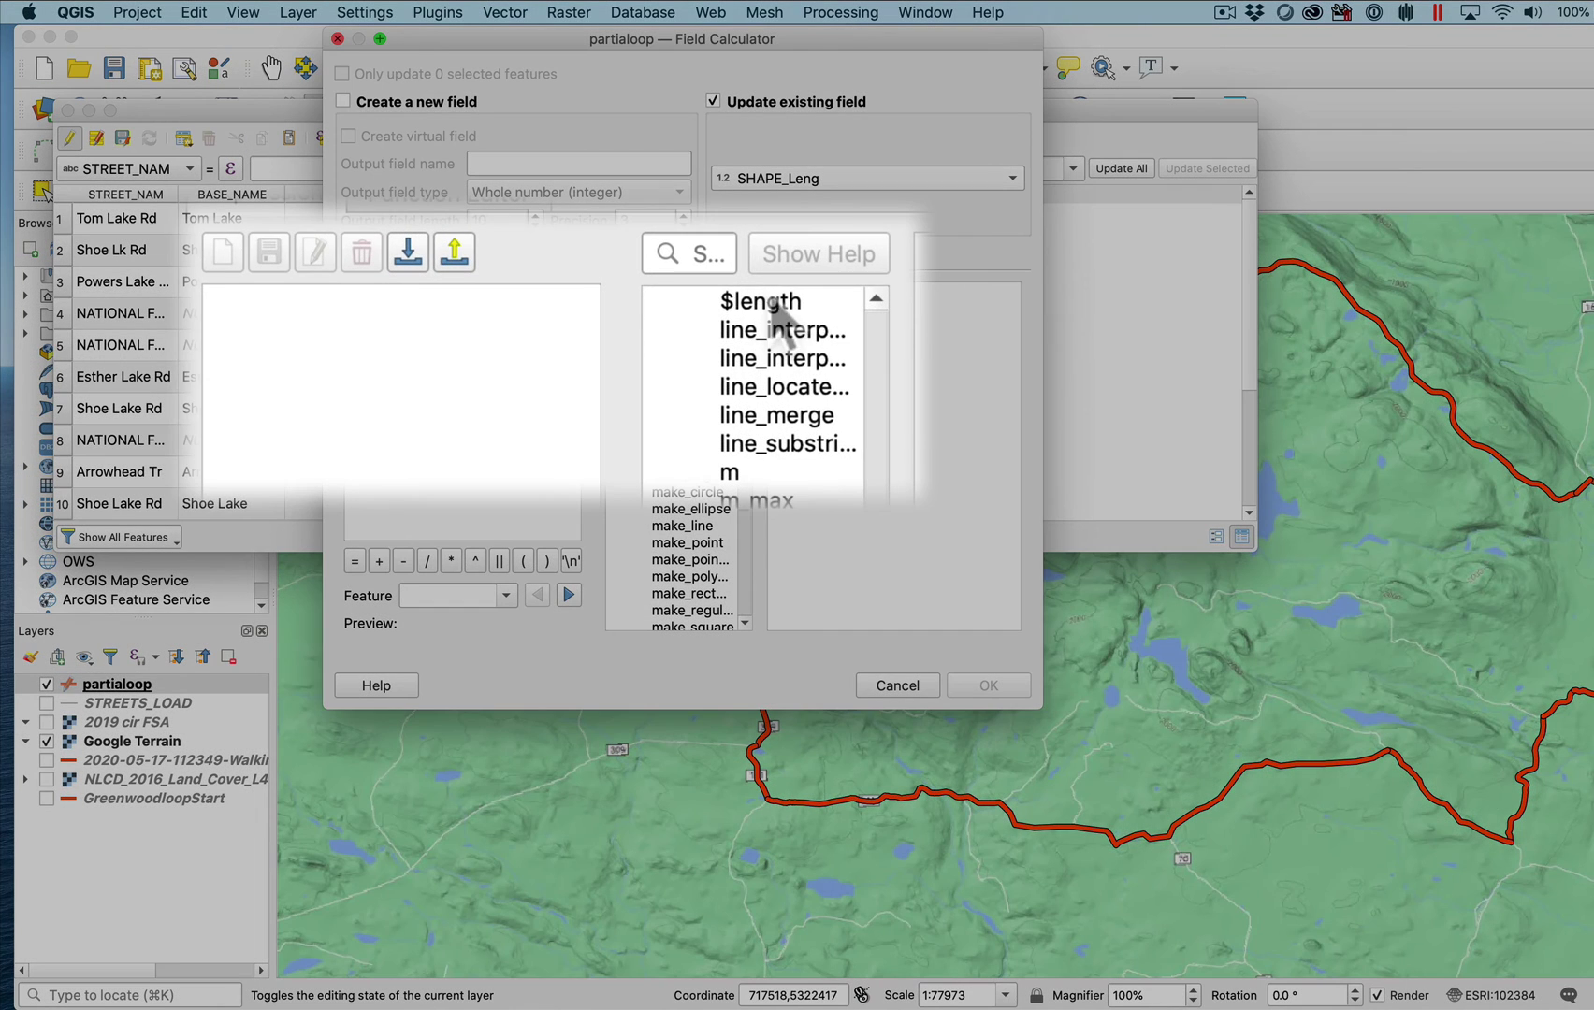
double_click(675, 322)
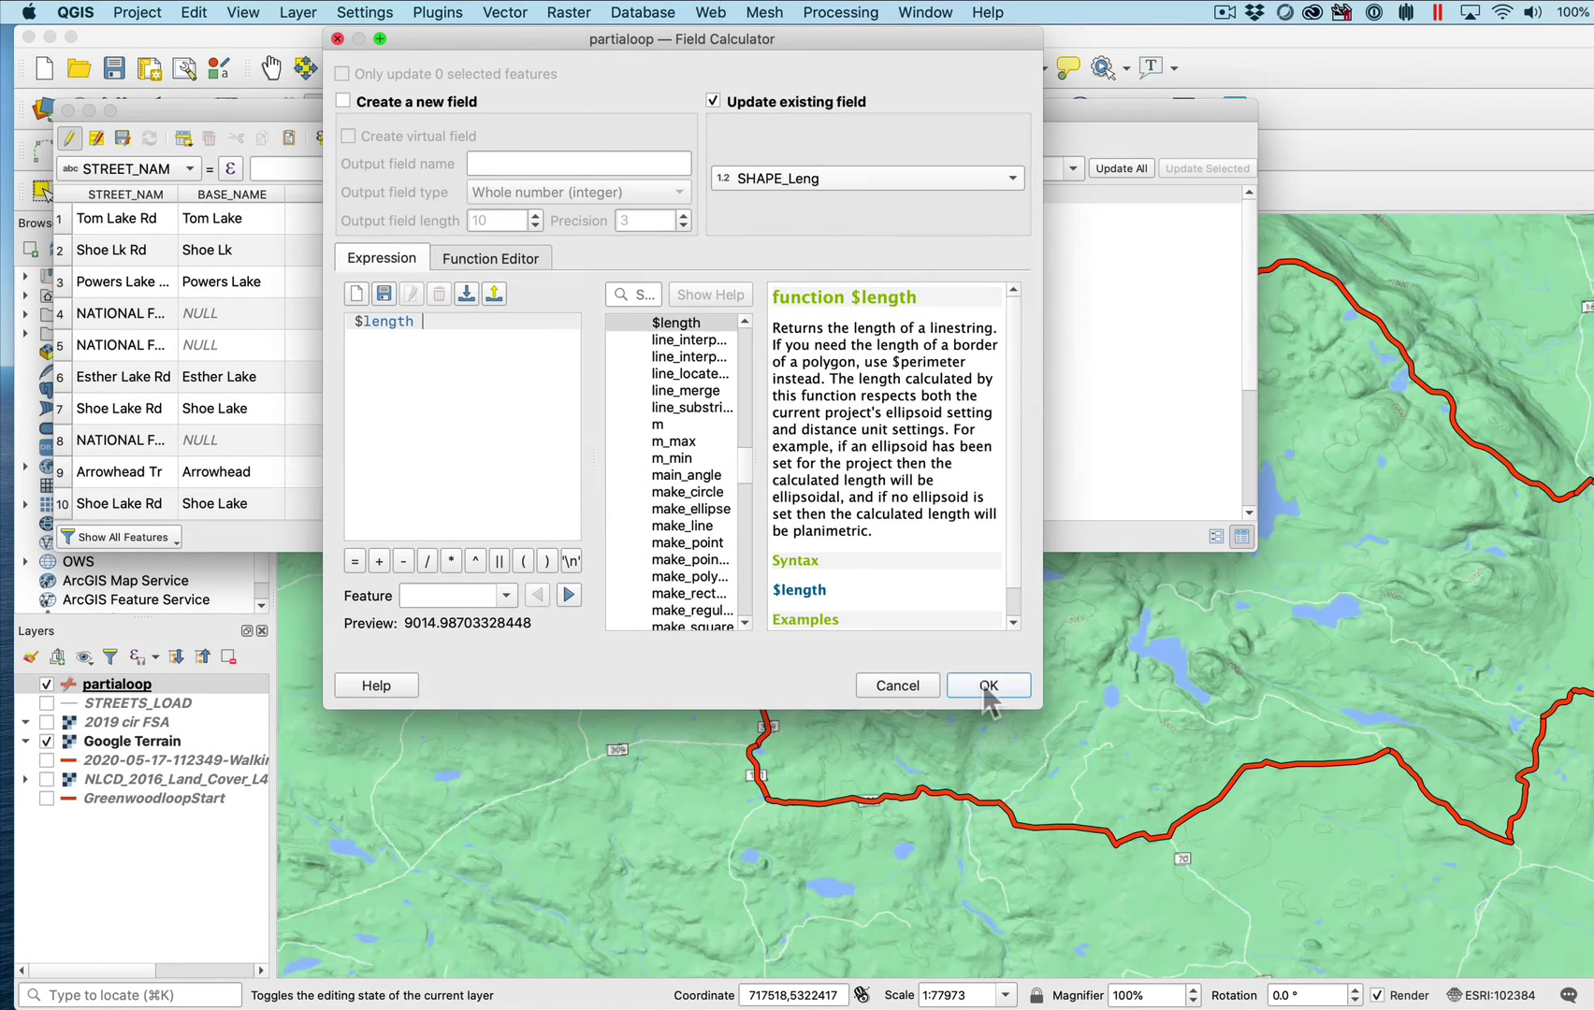
left_click(984, 689)
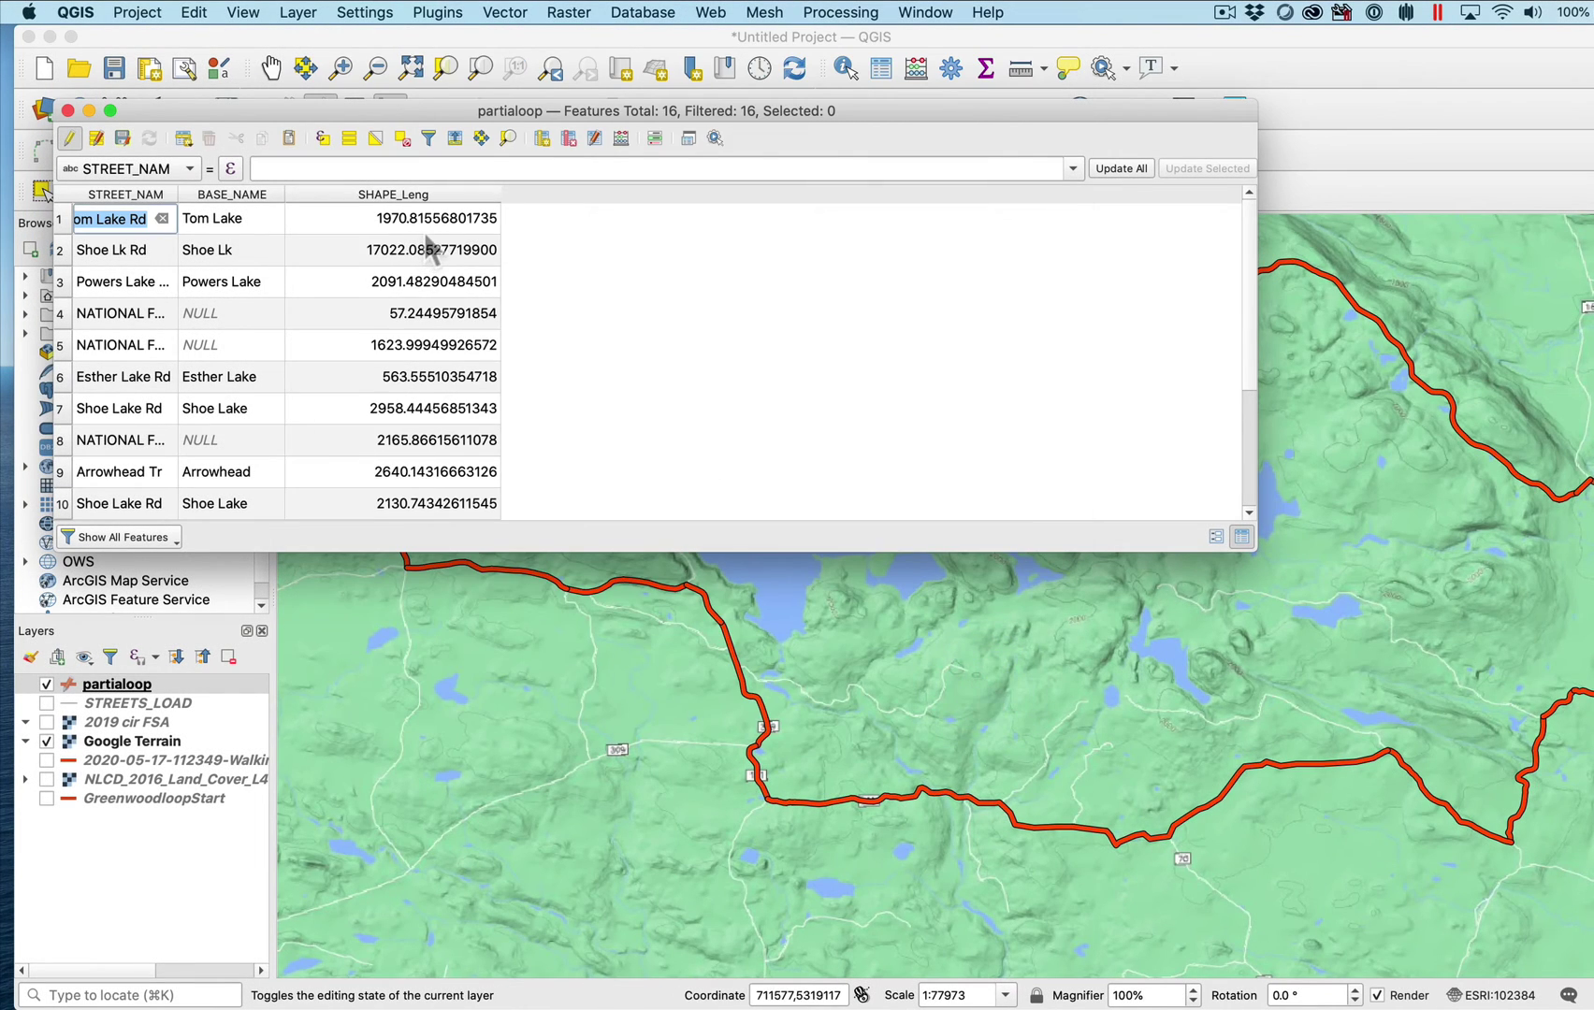
Step: Add a 3-decimal 'kilometers' field computed as "SHAPE_Leng" / 1000, e.g. 1.971
scroll(418, 285, "down", 3)
scroll(435, 298, "up", 3)
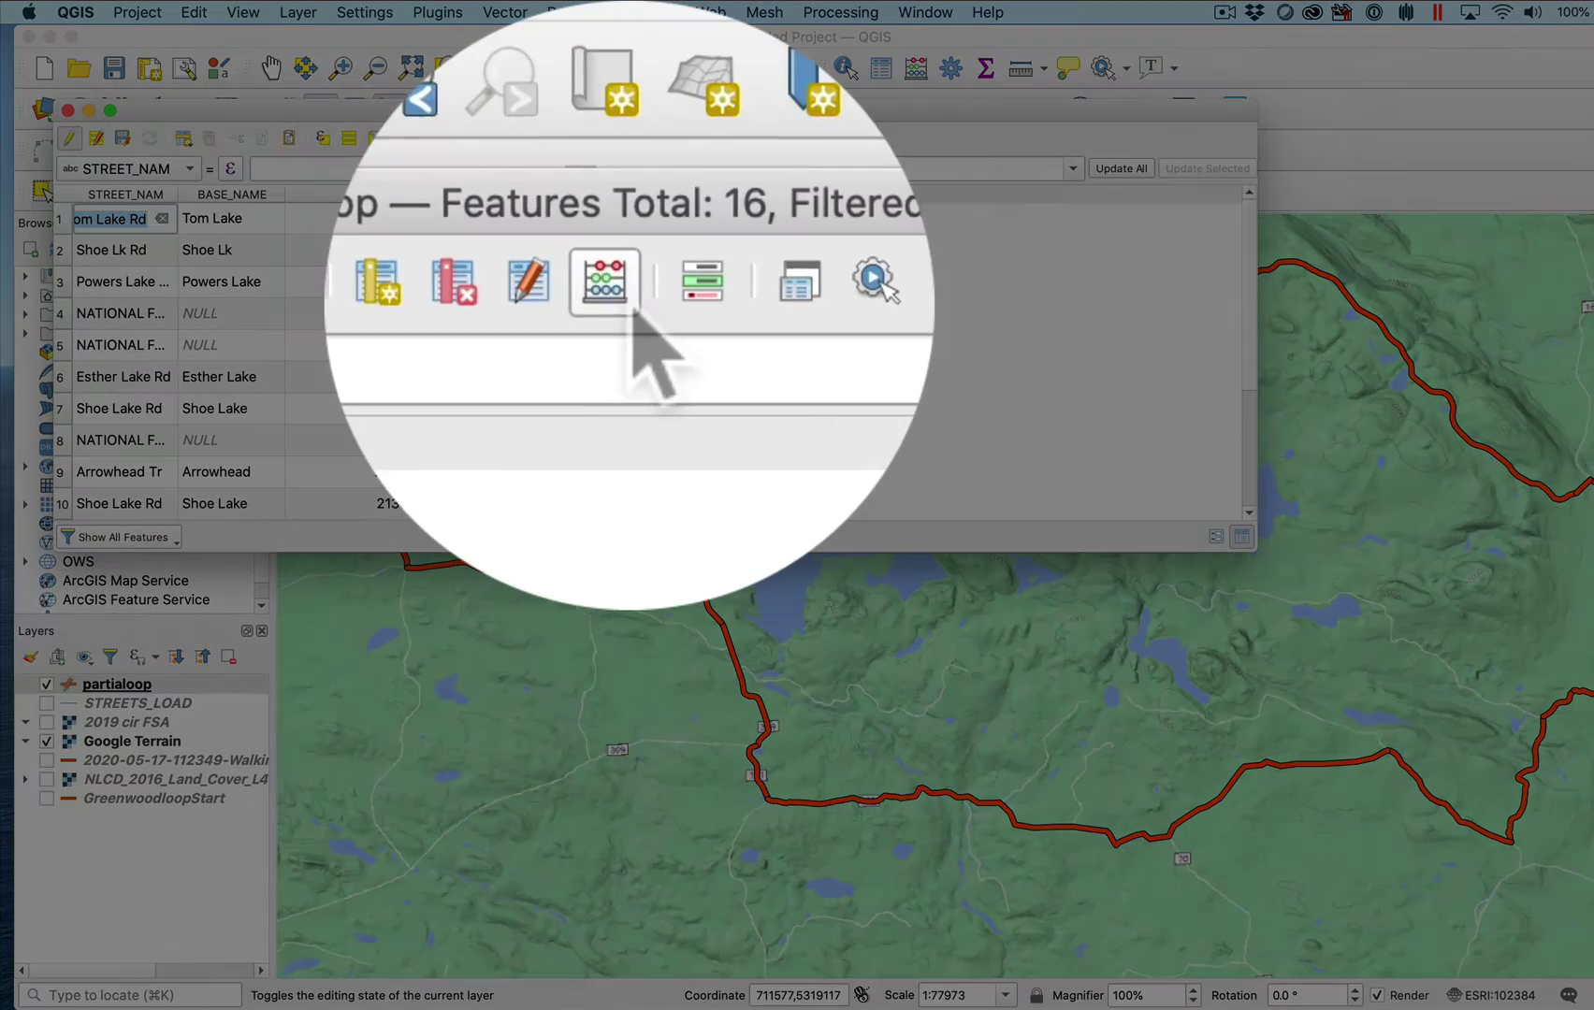
left_click(621, 137)
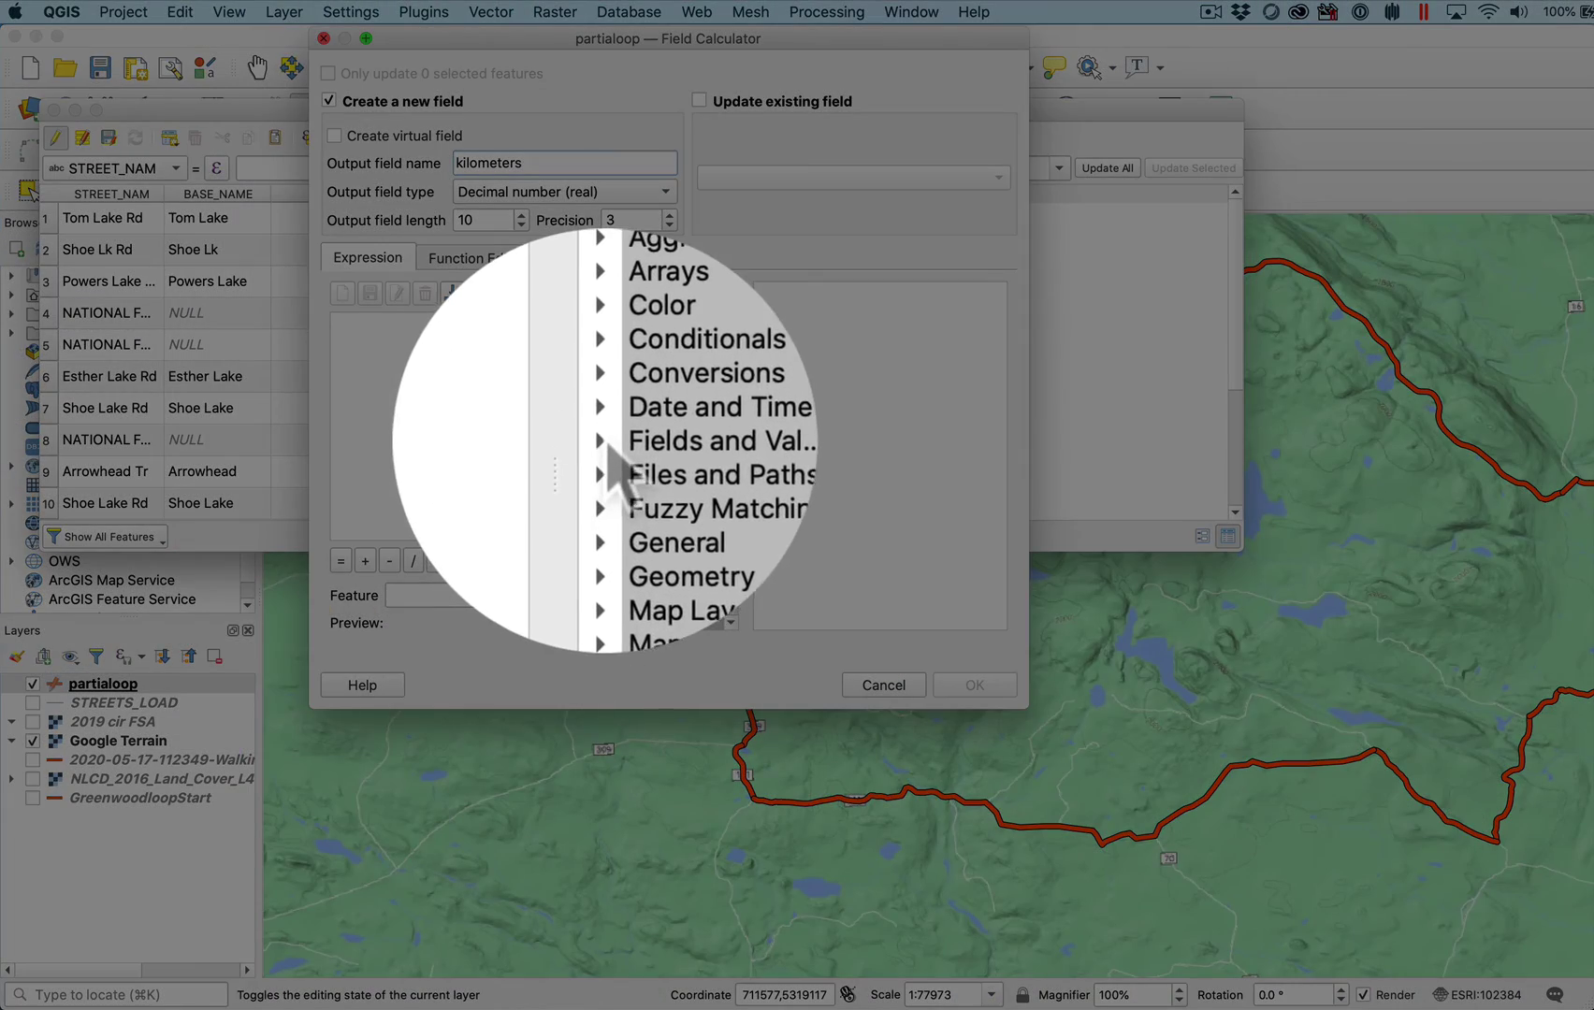
left_click(602, 440)
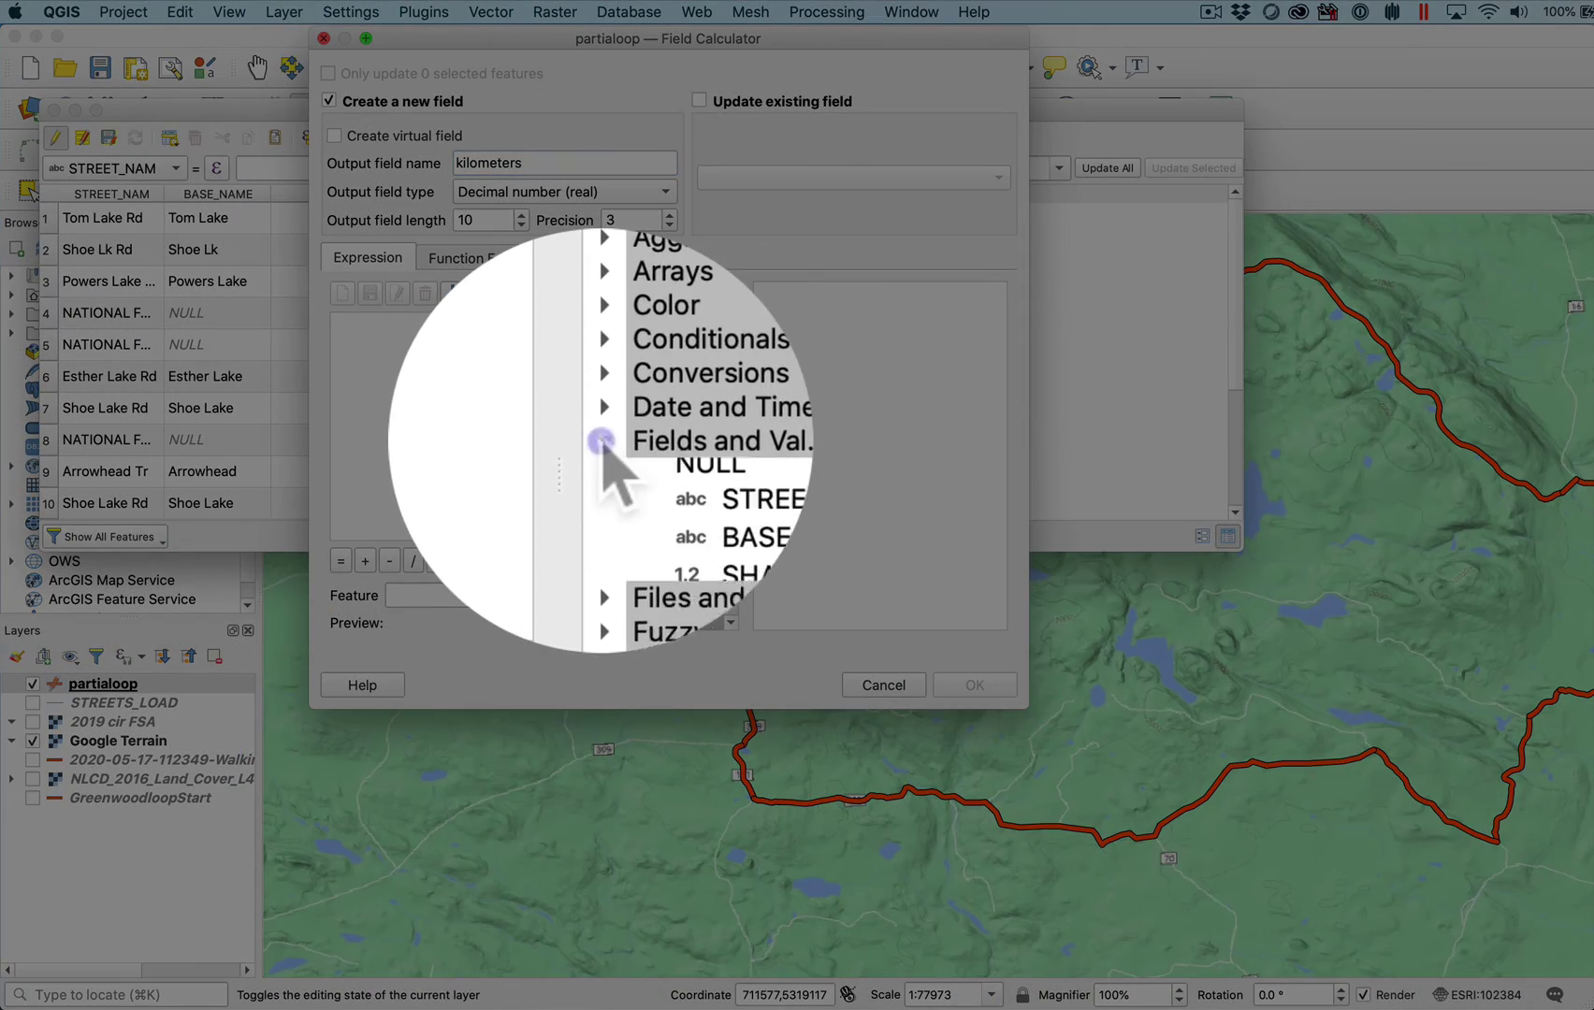
double_click(700, 514)
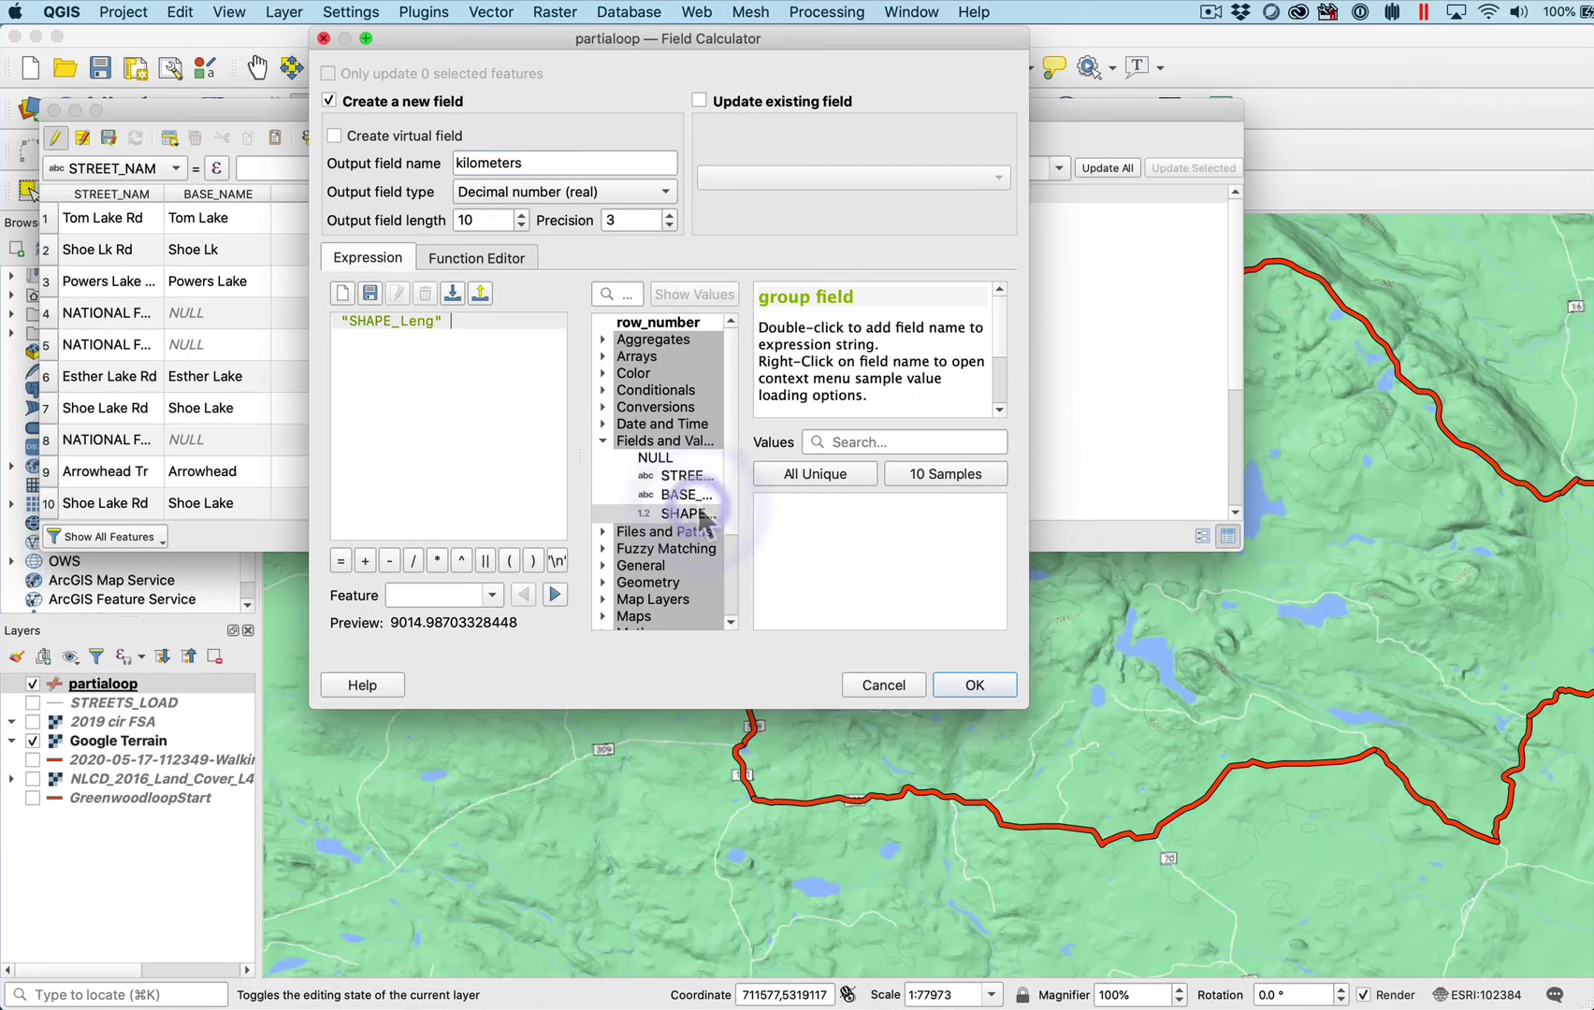
left_click(413, 560)
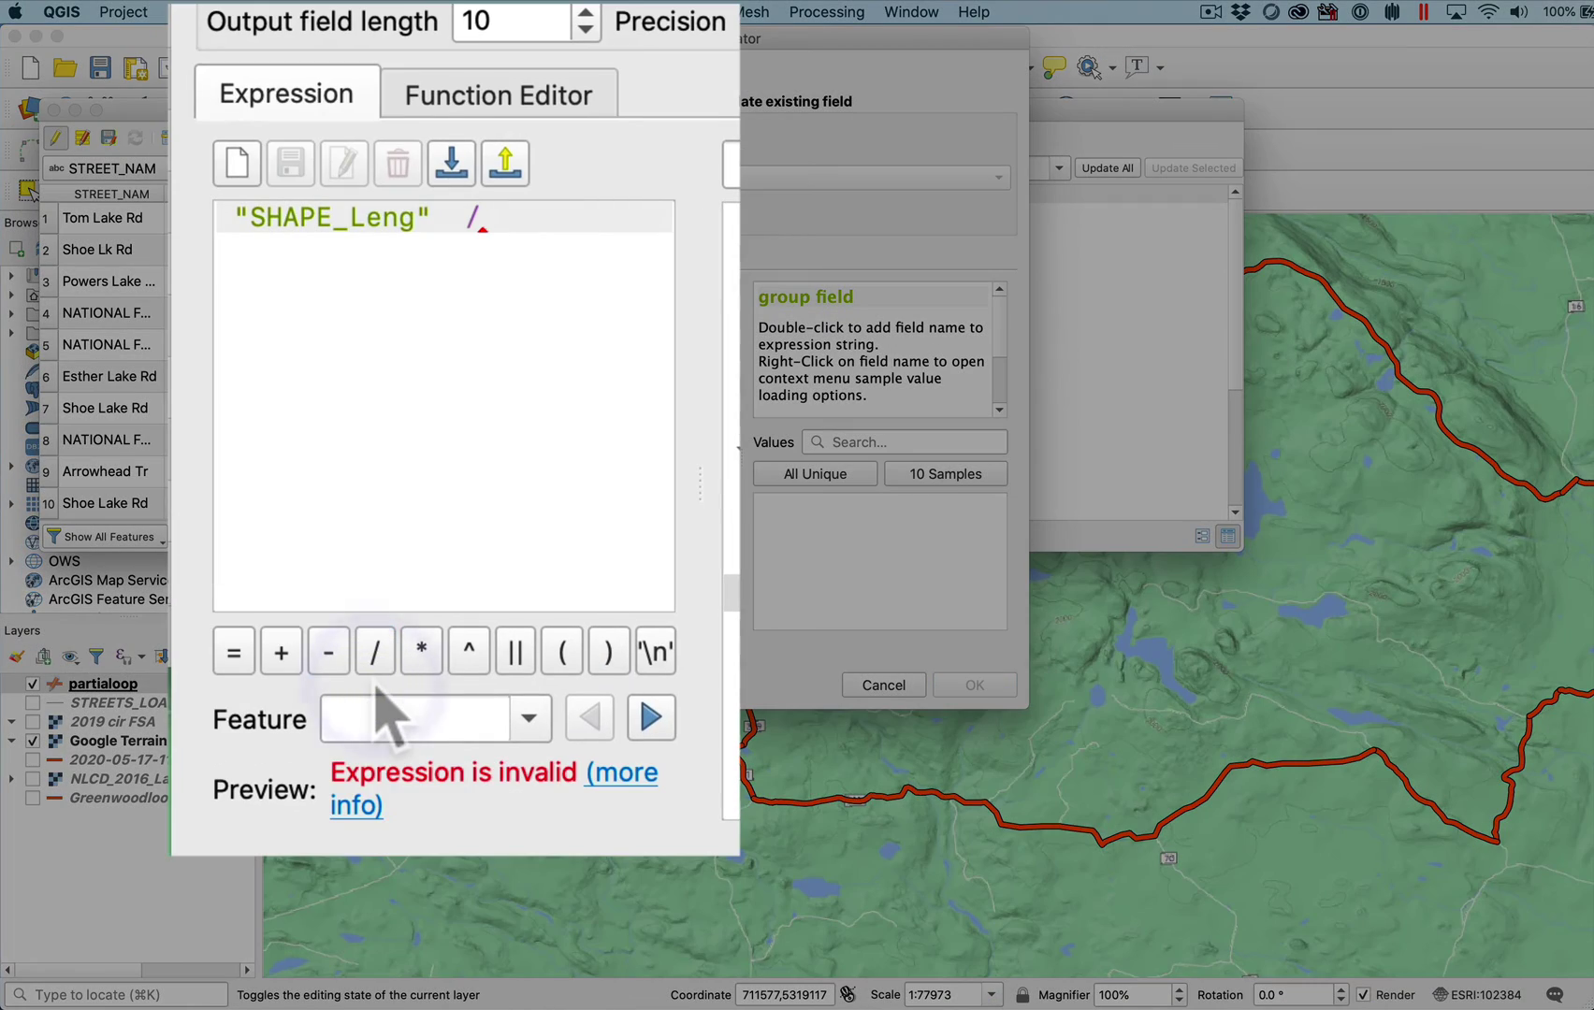
type("1000")
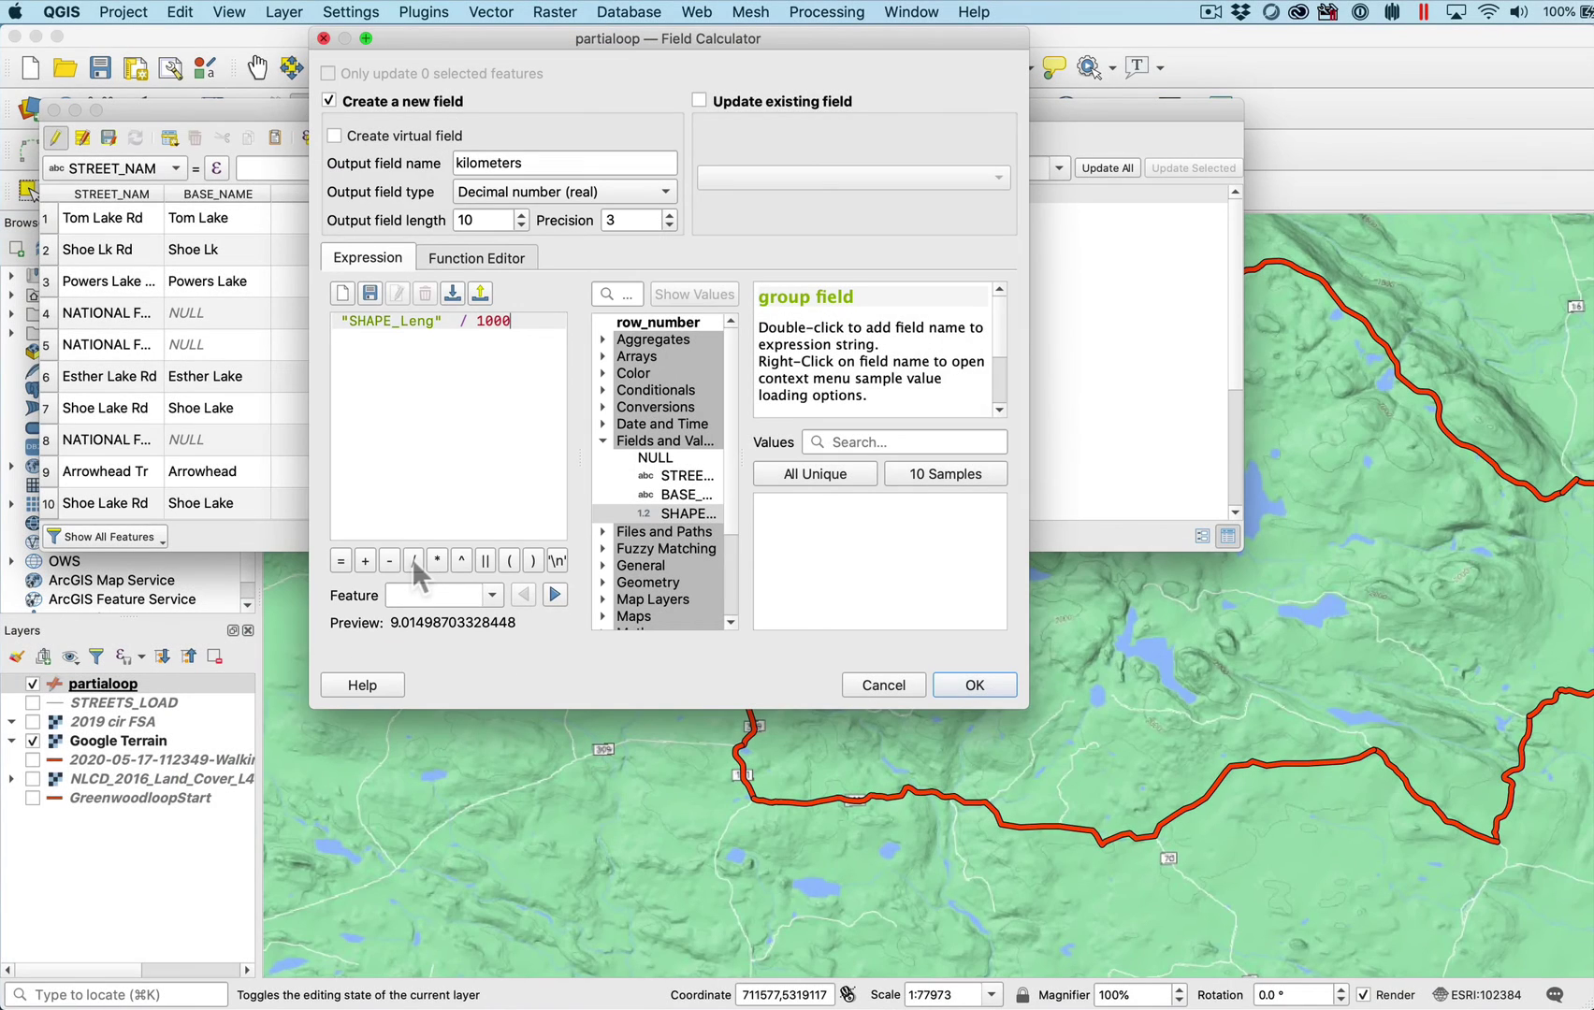
left_click(985, 686)
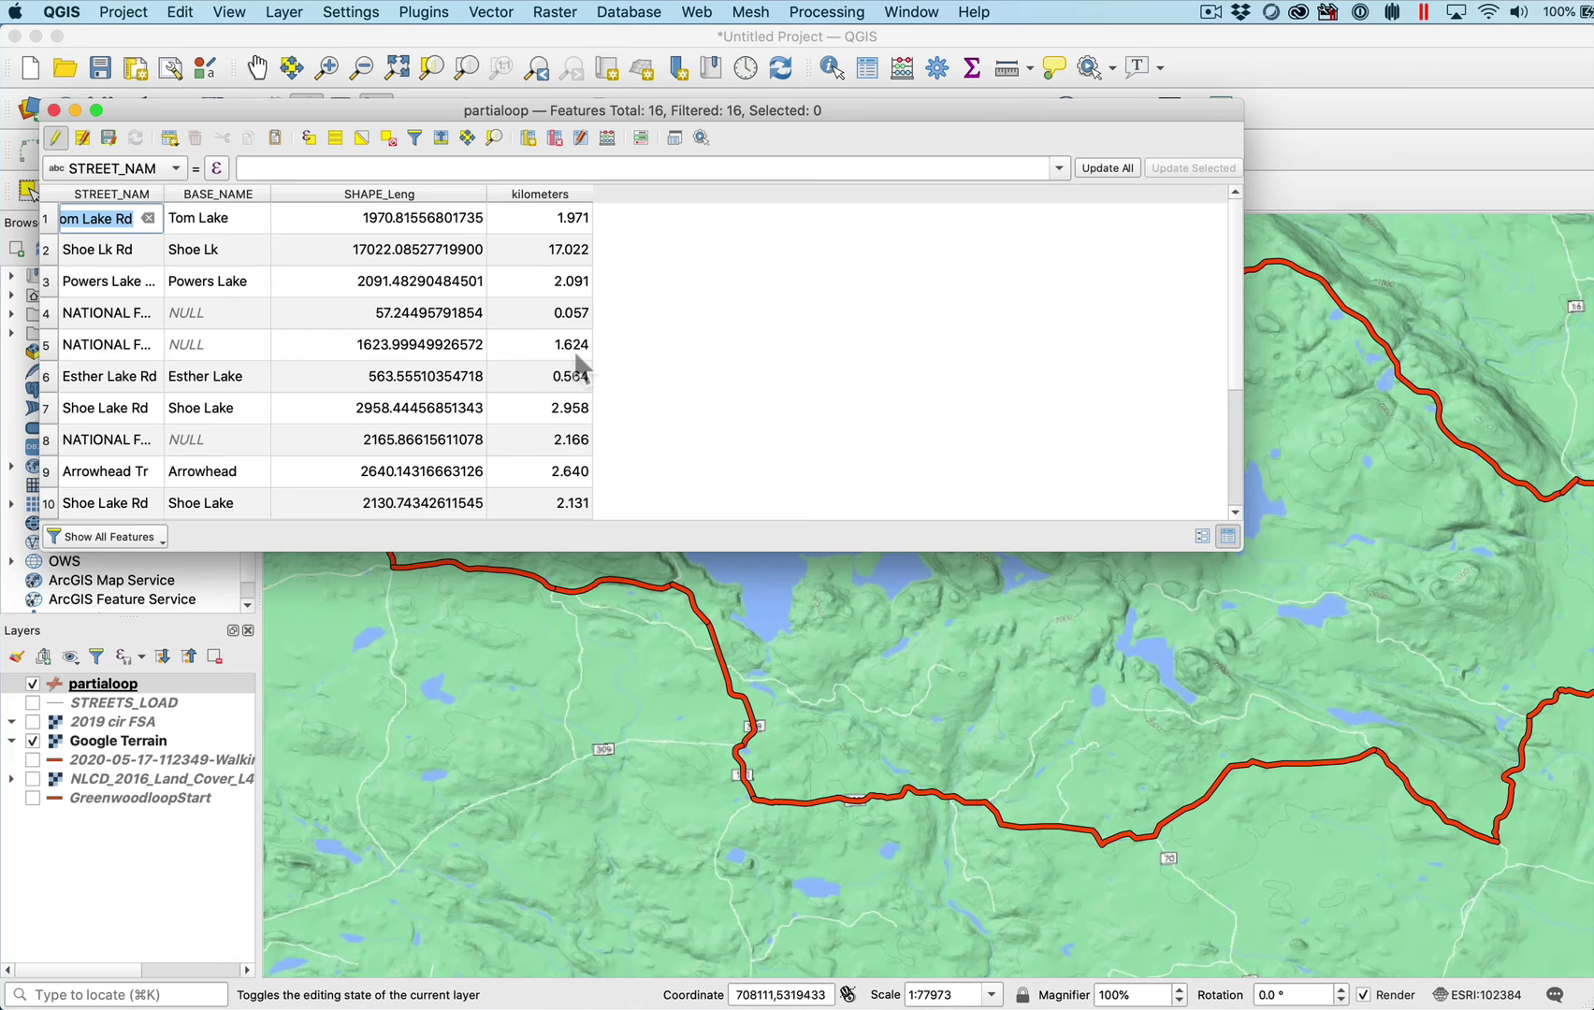
scroll(572, 378, "down", 3)
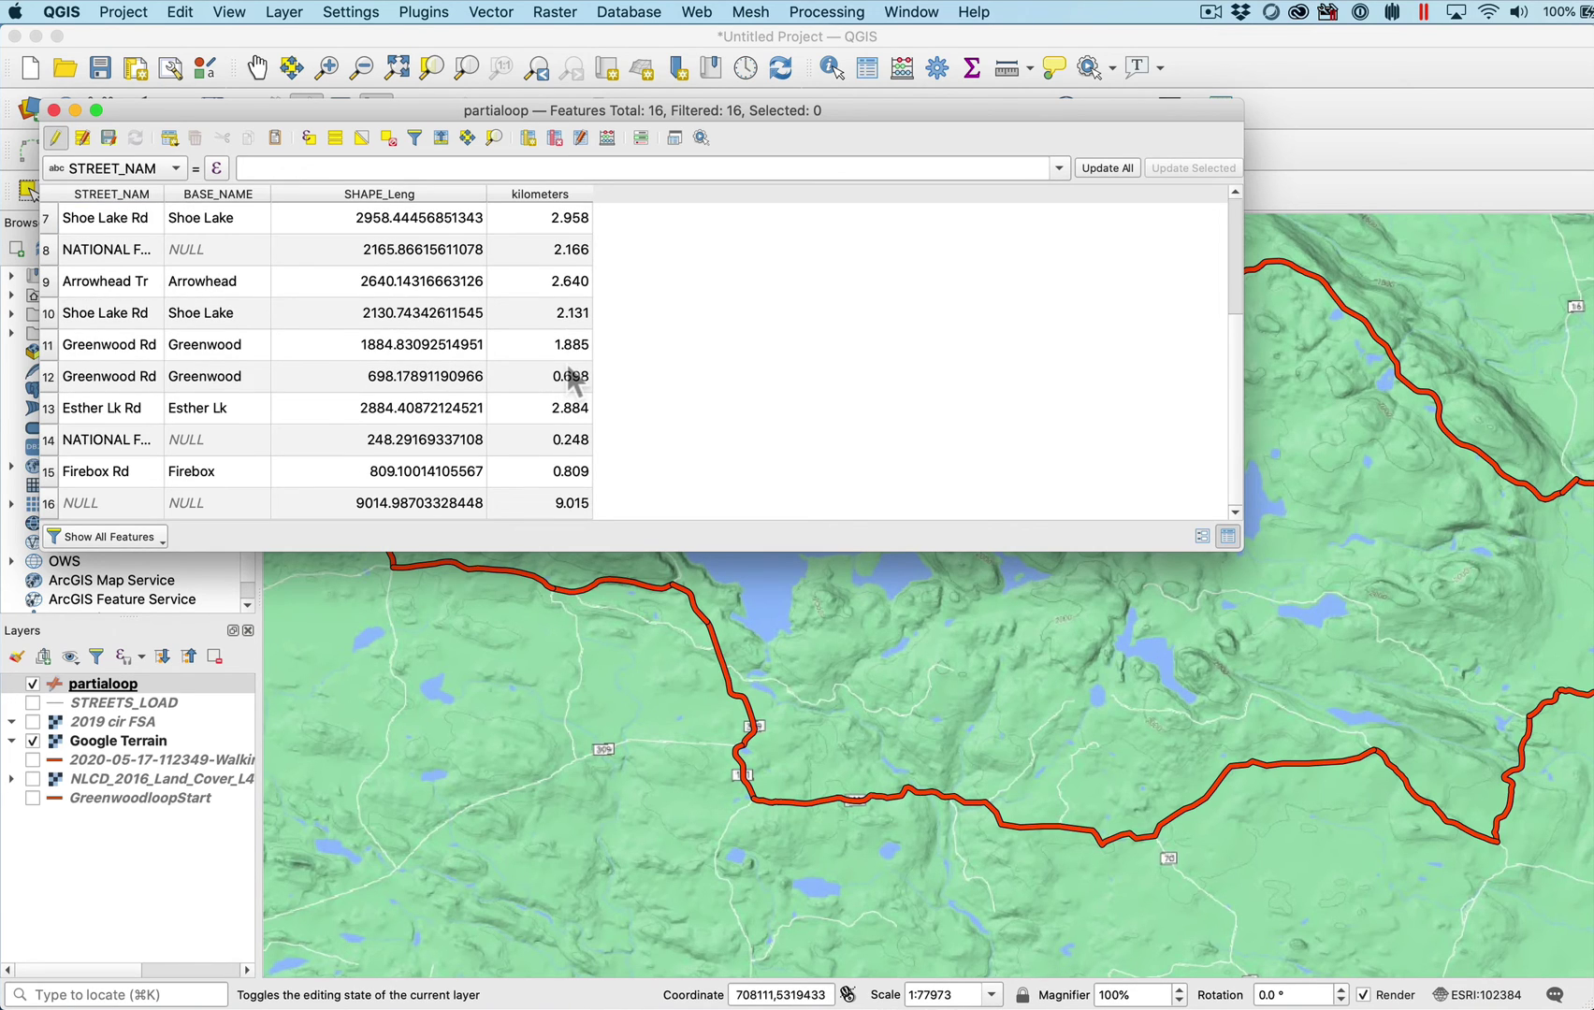
key("Return")
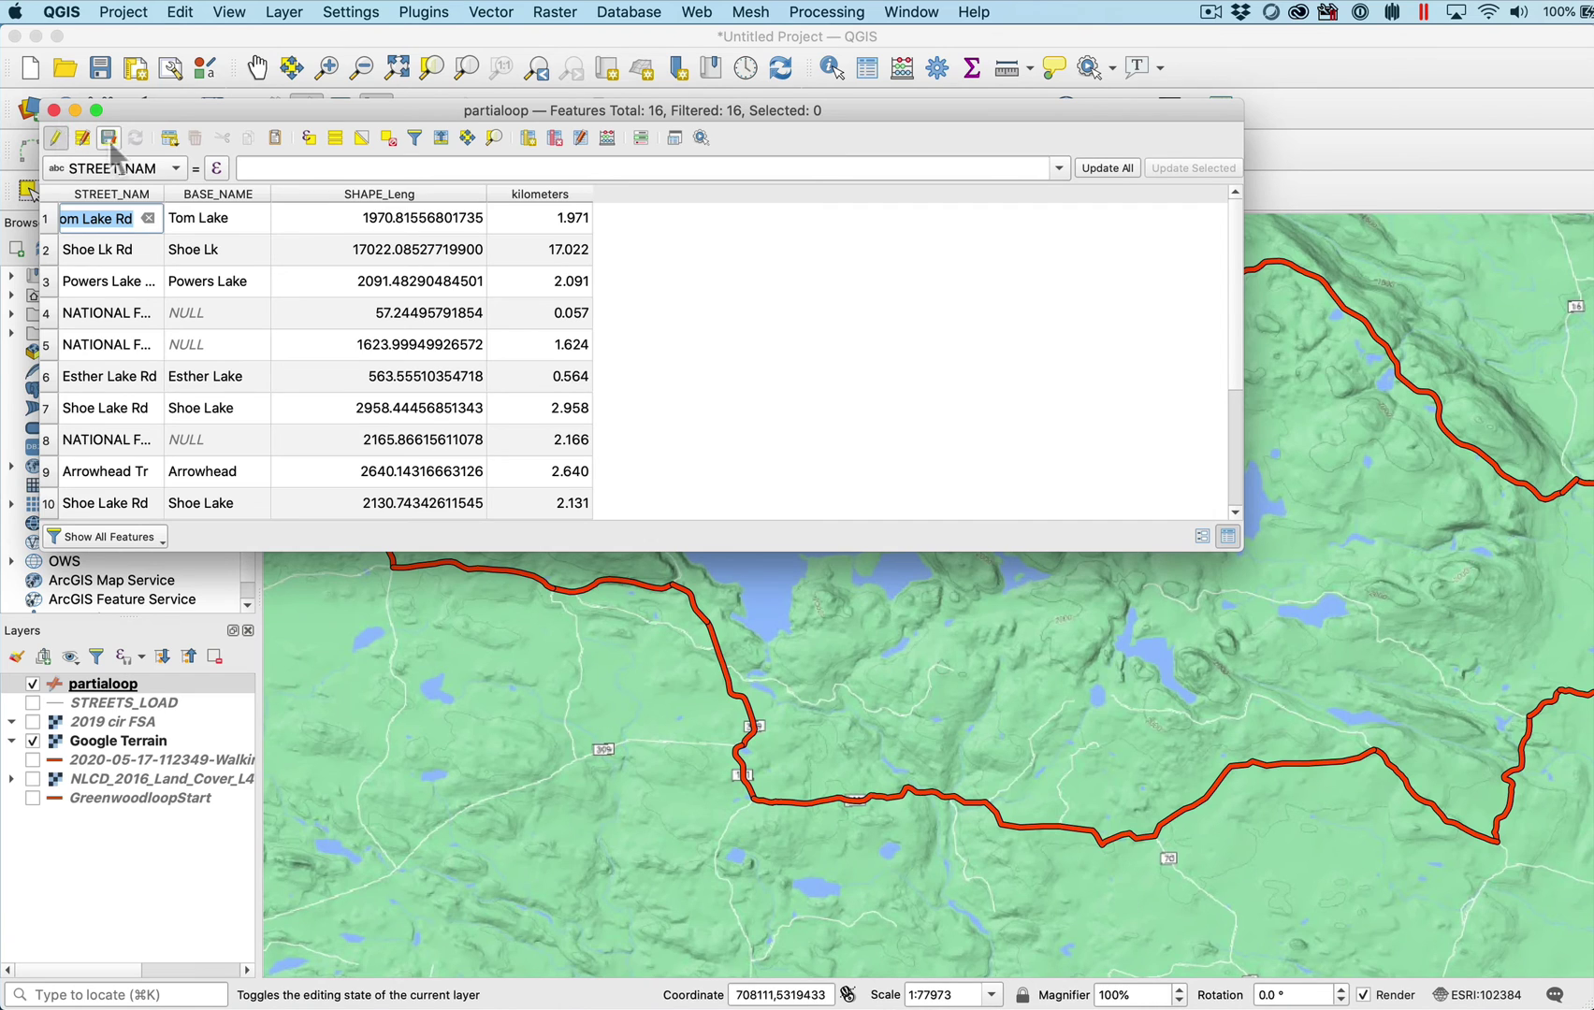
Step: Save edits, close the attribute table, and show kilometers statistics totalling 48.73 km
left_click(55, 138)
left_click(53, 110)
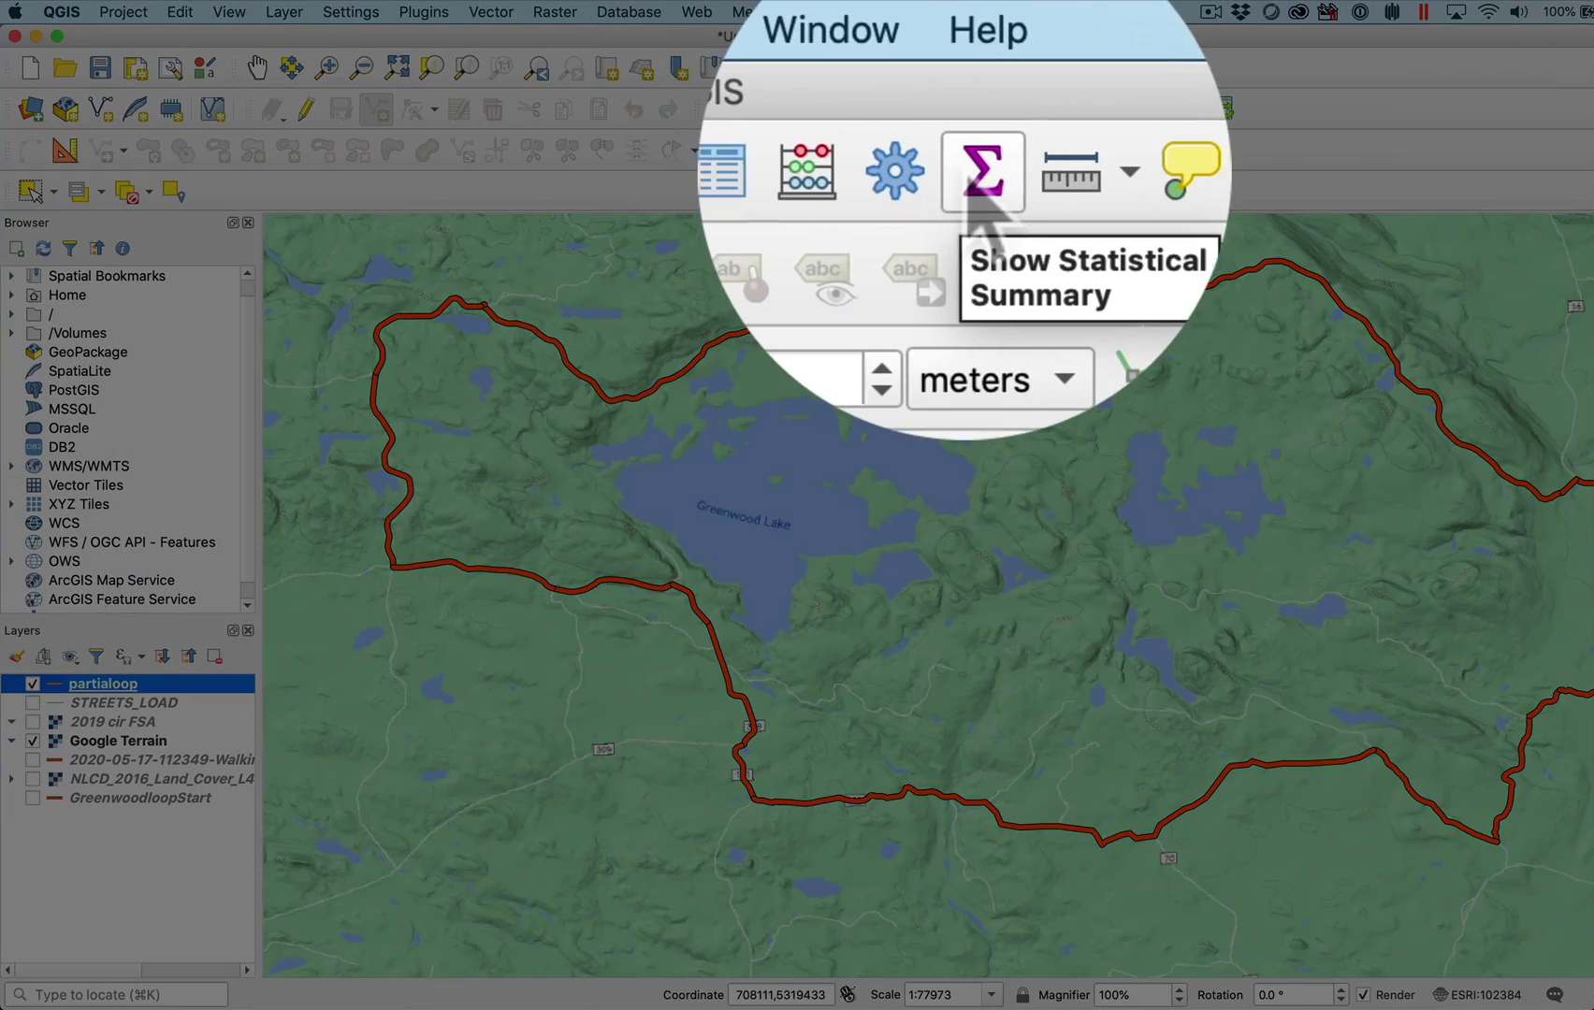
left_click(971, 67)
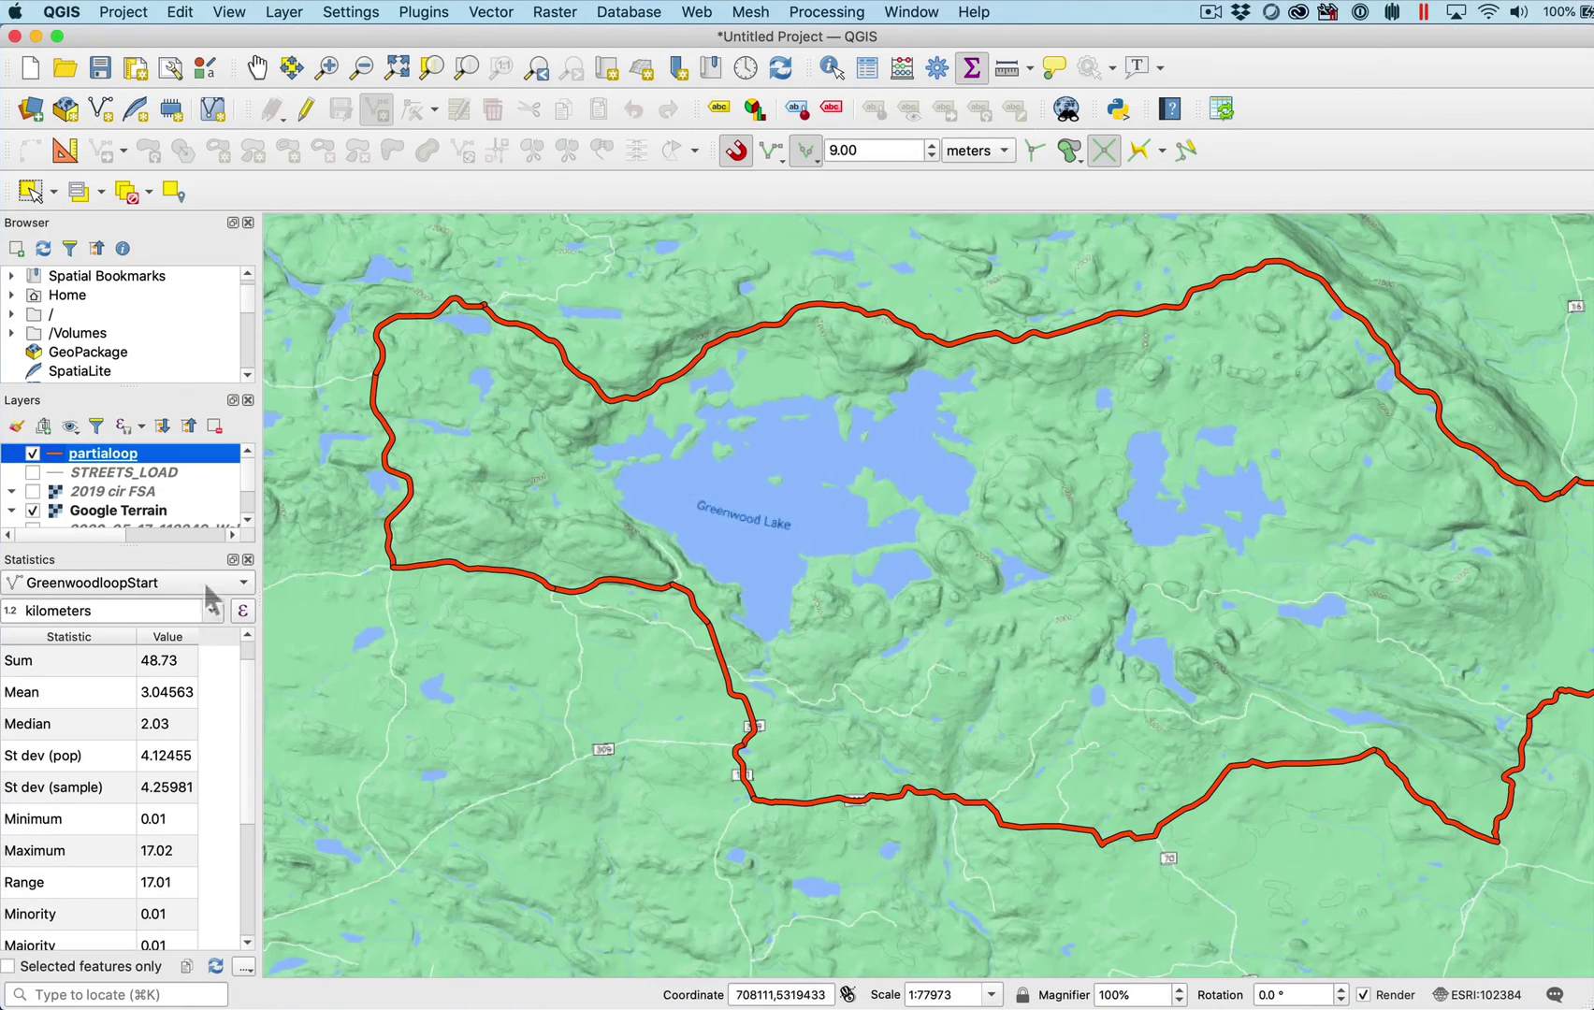
left_click_drag(258, 385, 409, 402)
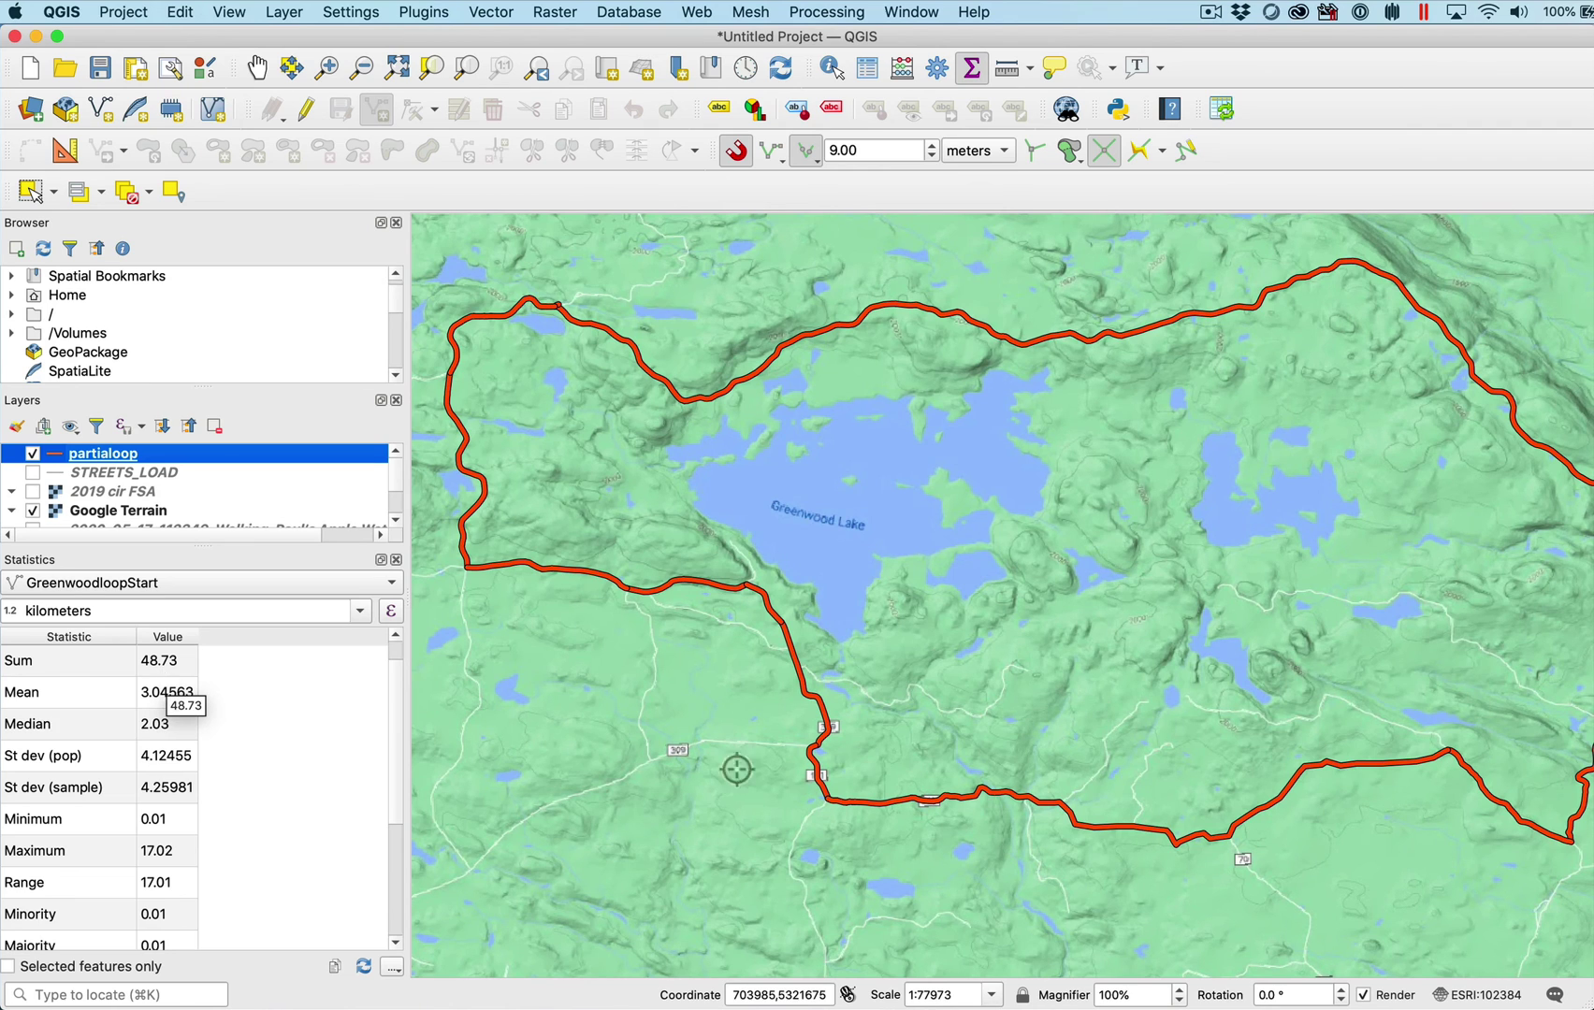
scroll(1293, 650, "down", 1)
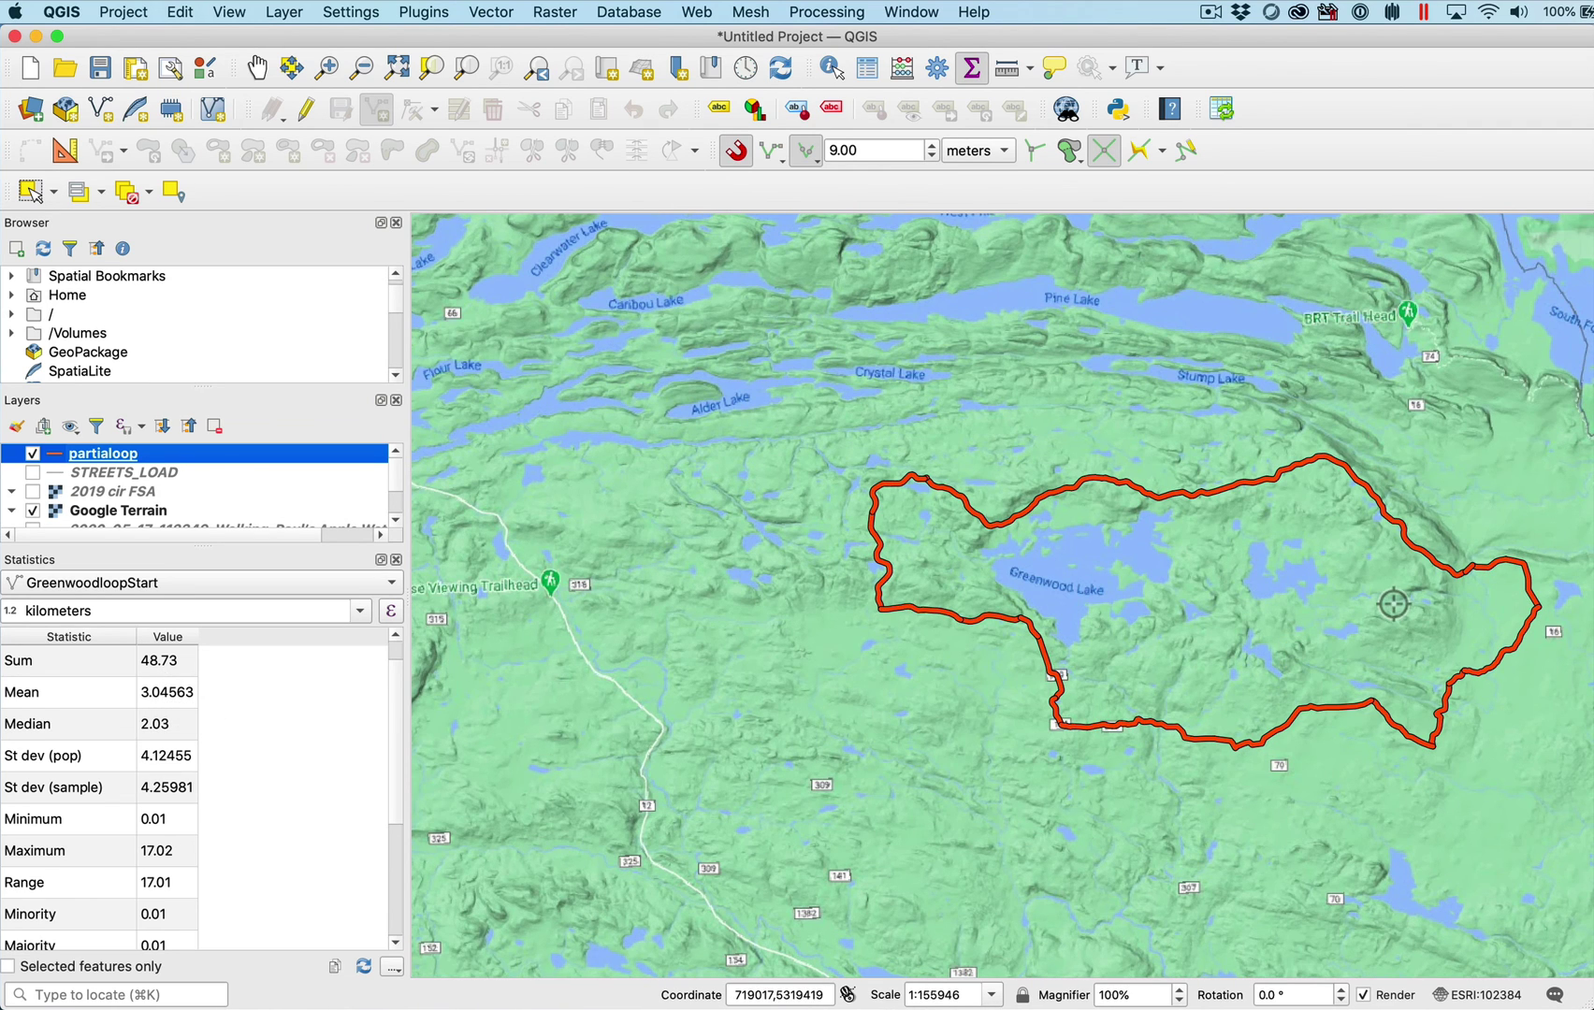